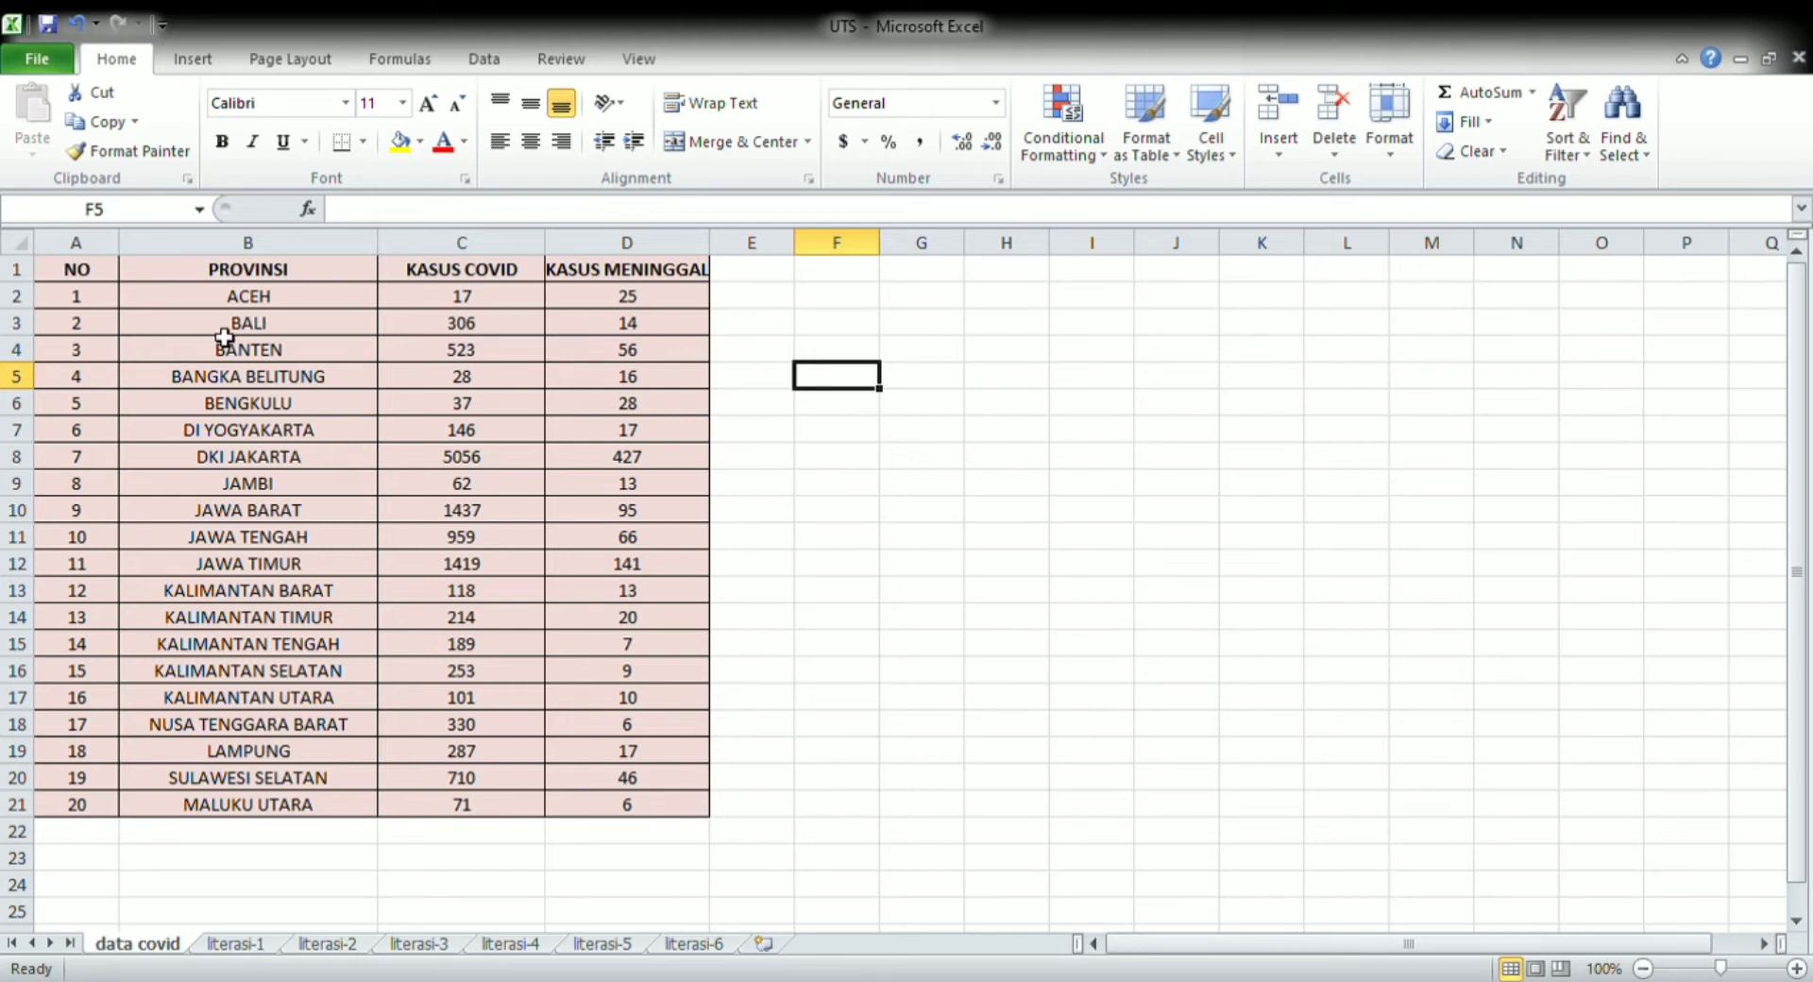
Examine the COVID data table, the X and Y columns on the literasi-1 sheet, and its centroid table
left_click_drag(104, 276, 669, 814)
left_click(922, 432)
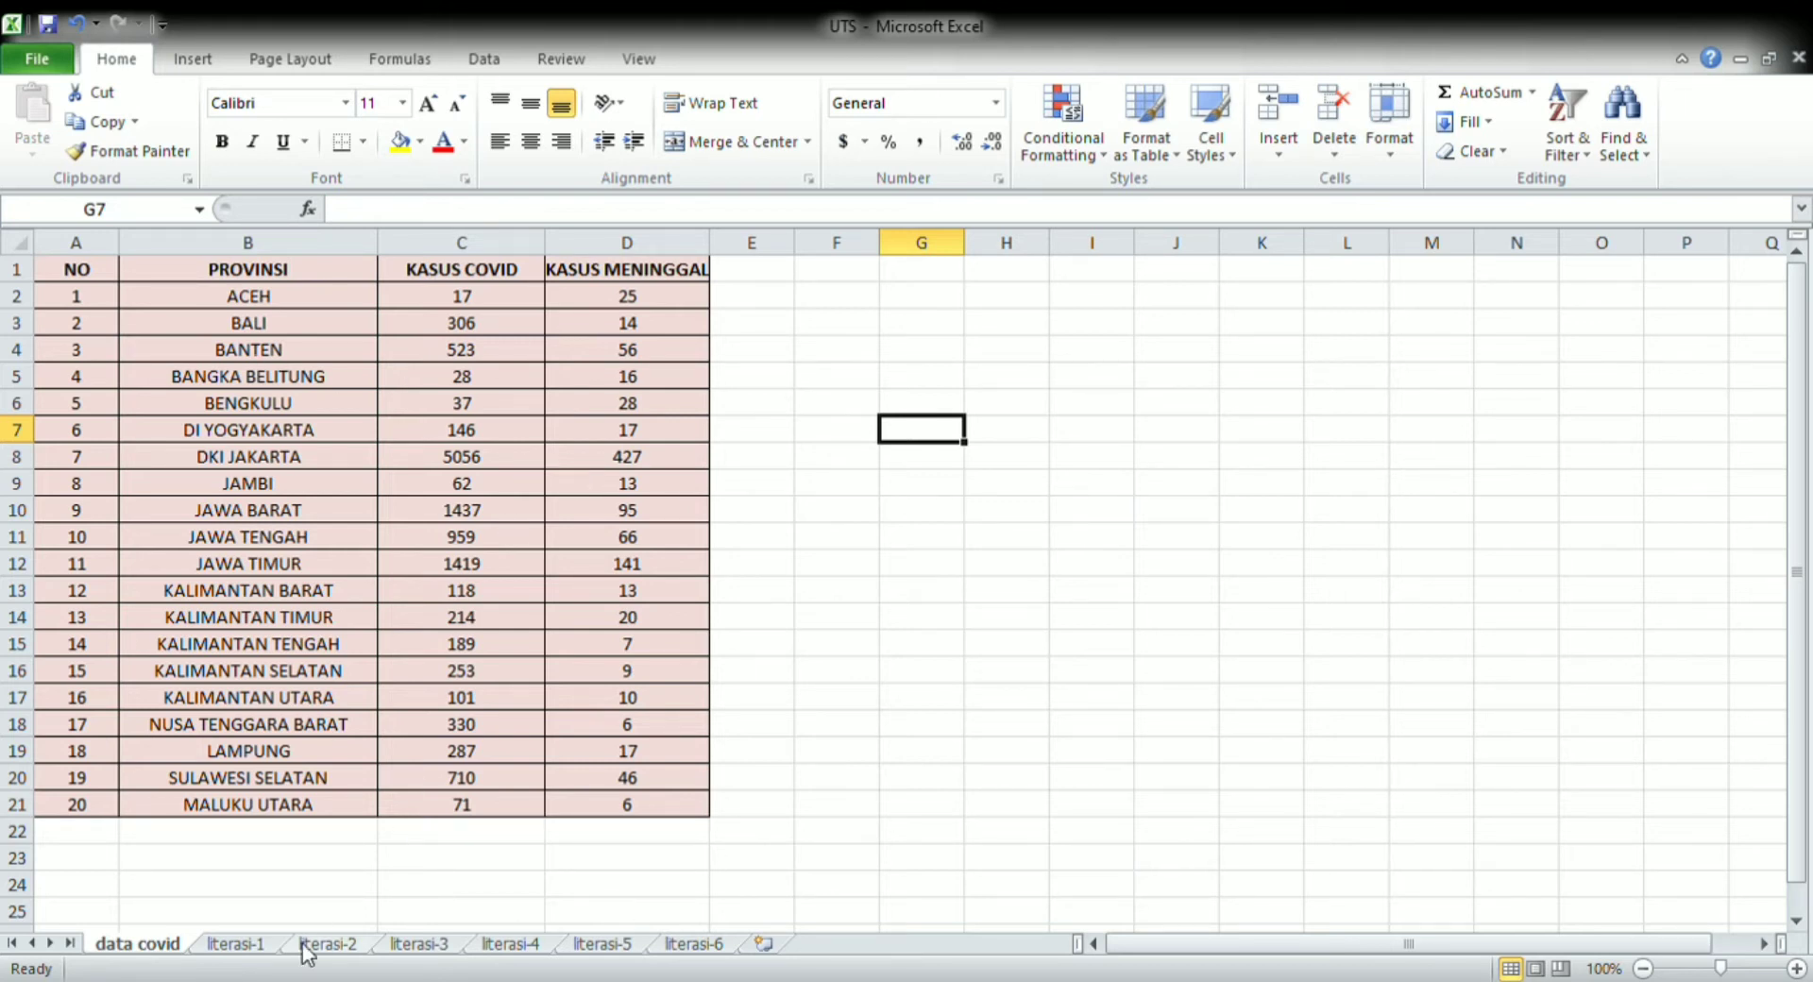
left_click(256, 944)
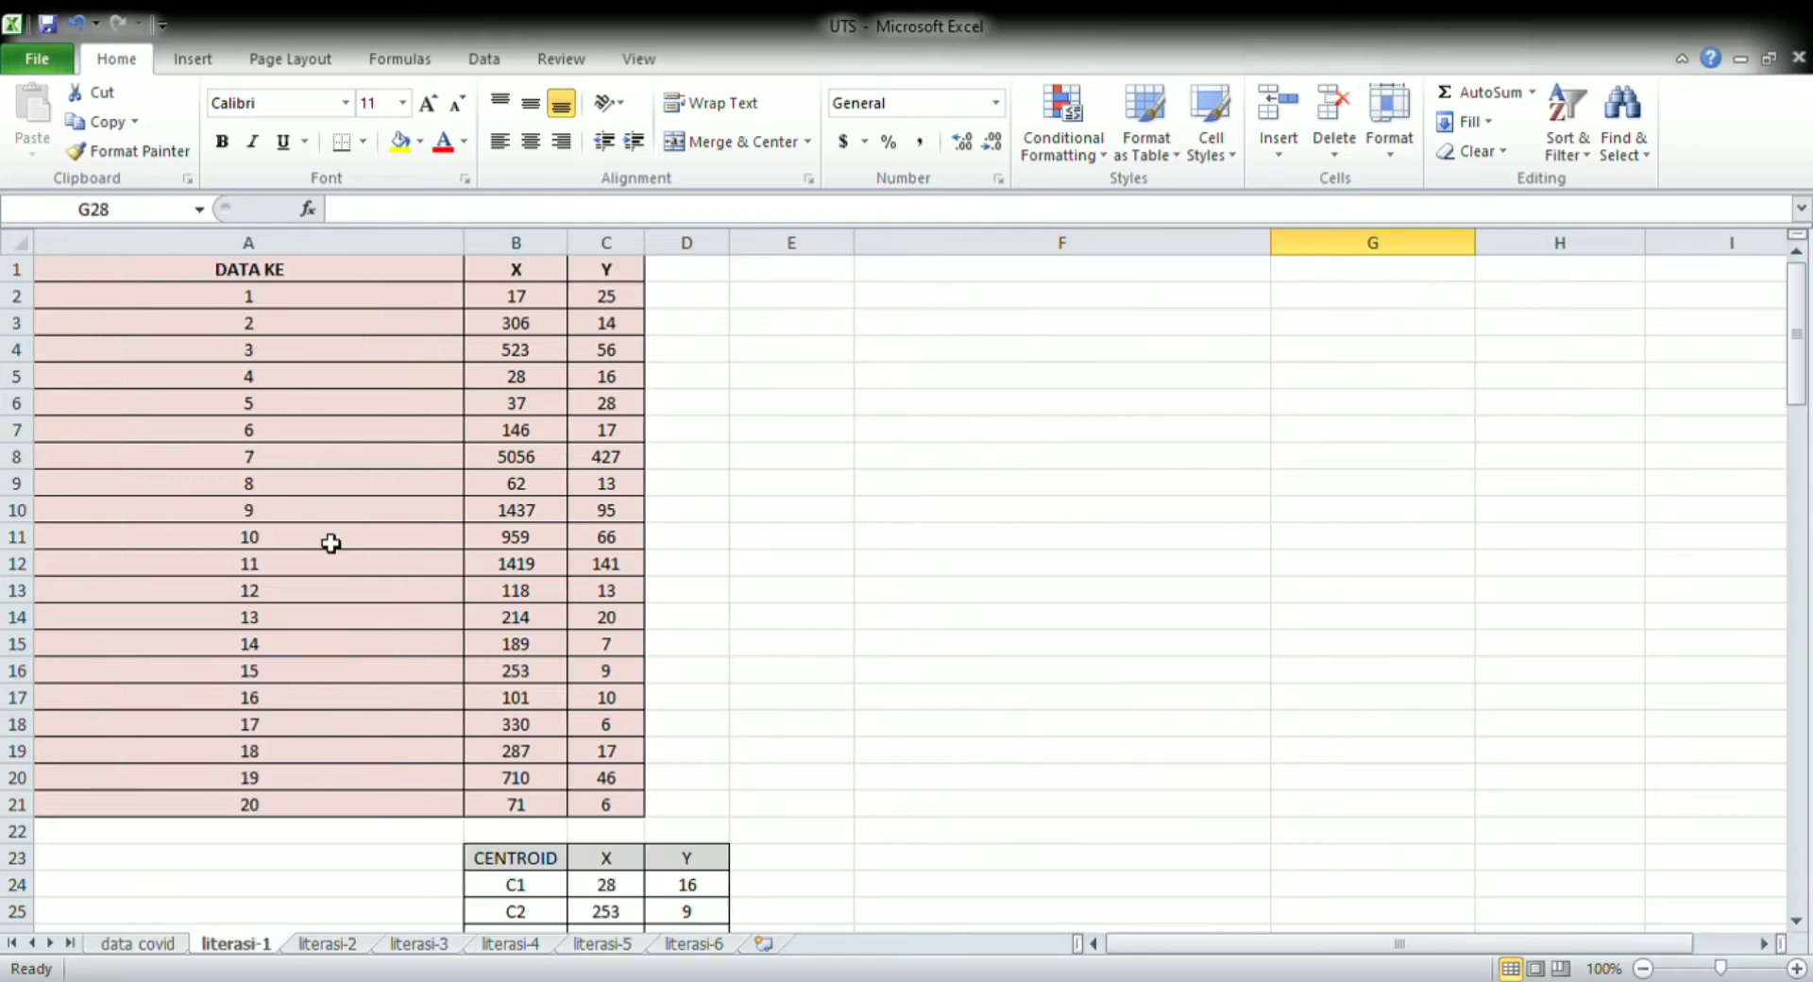
left_click(562, 275)
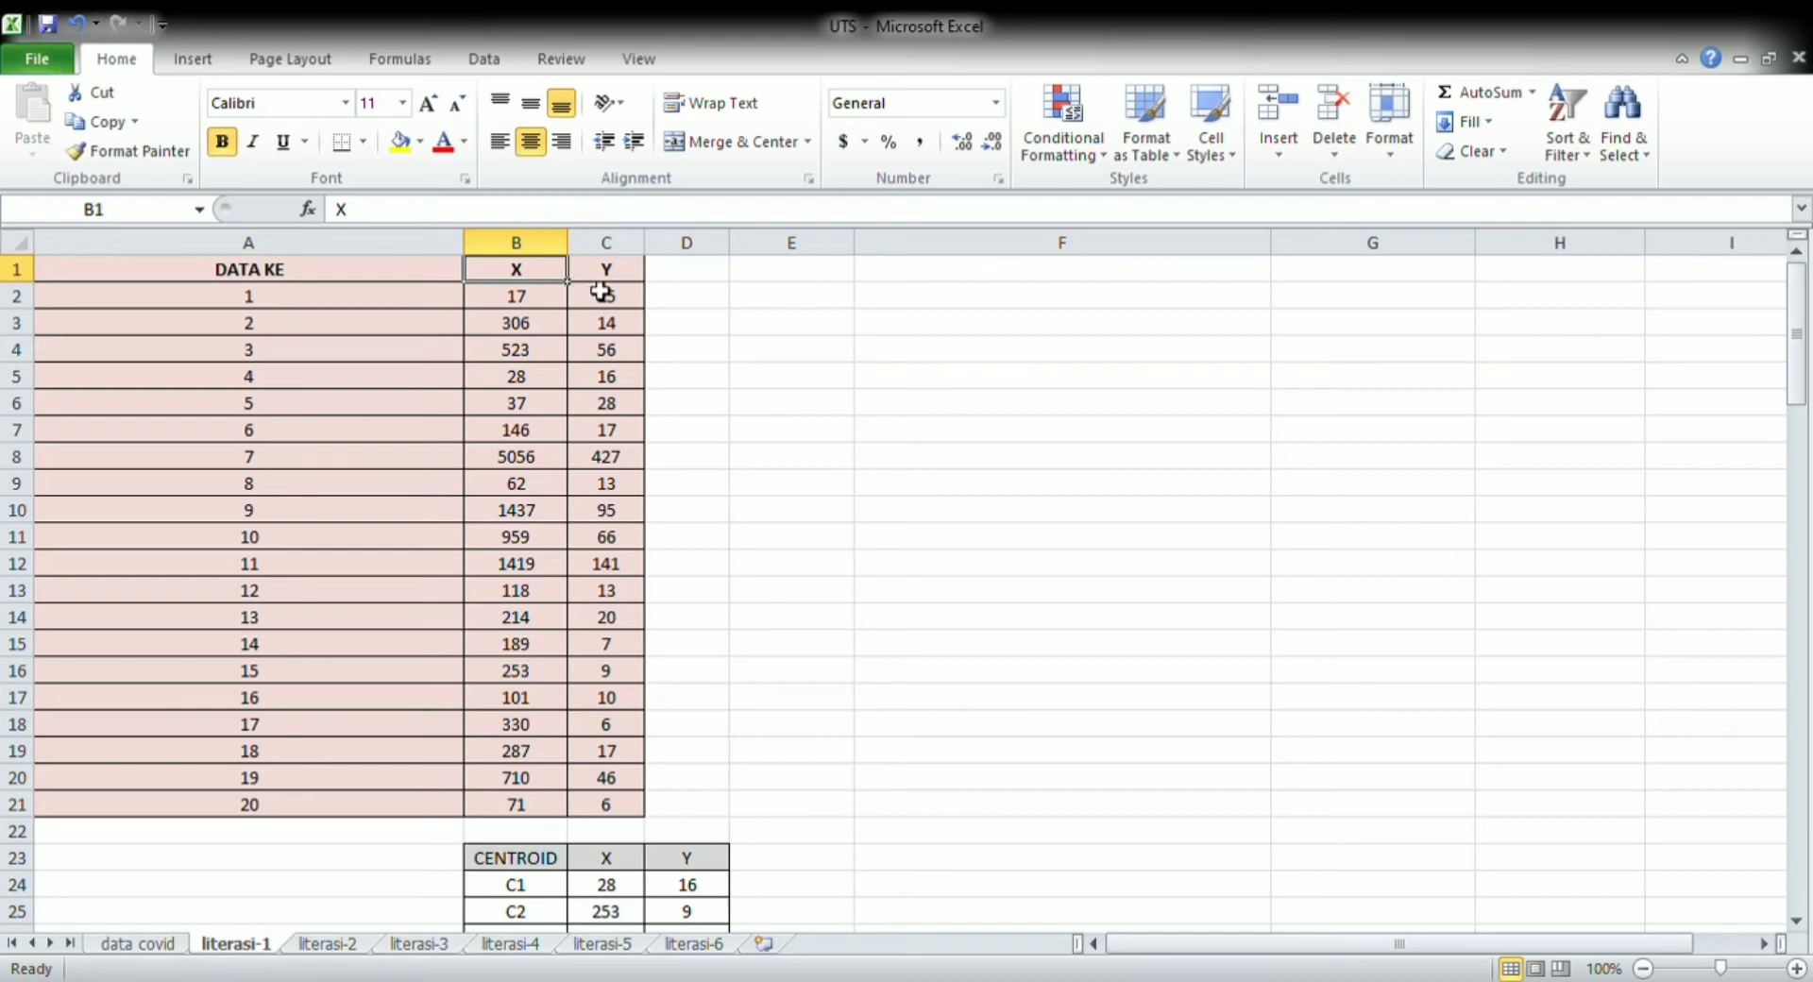
left_click(602, 279)
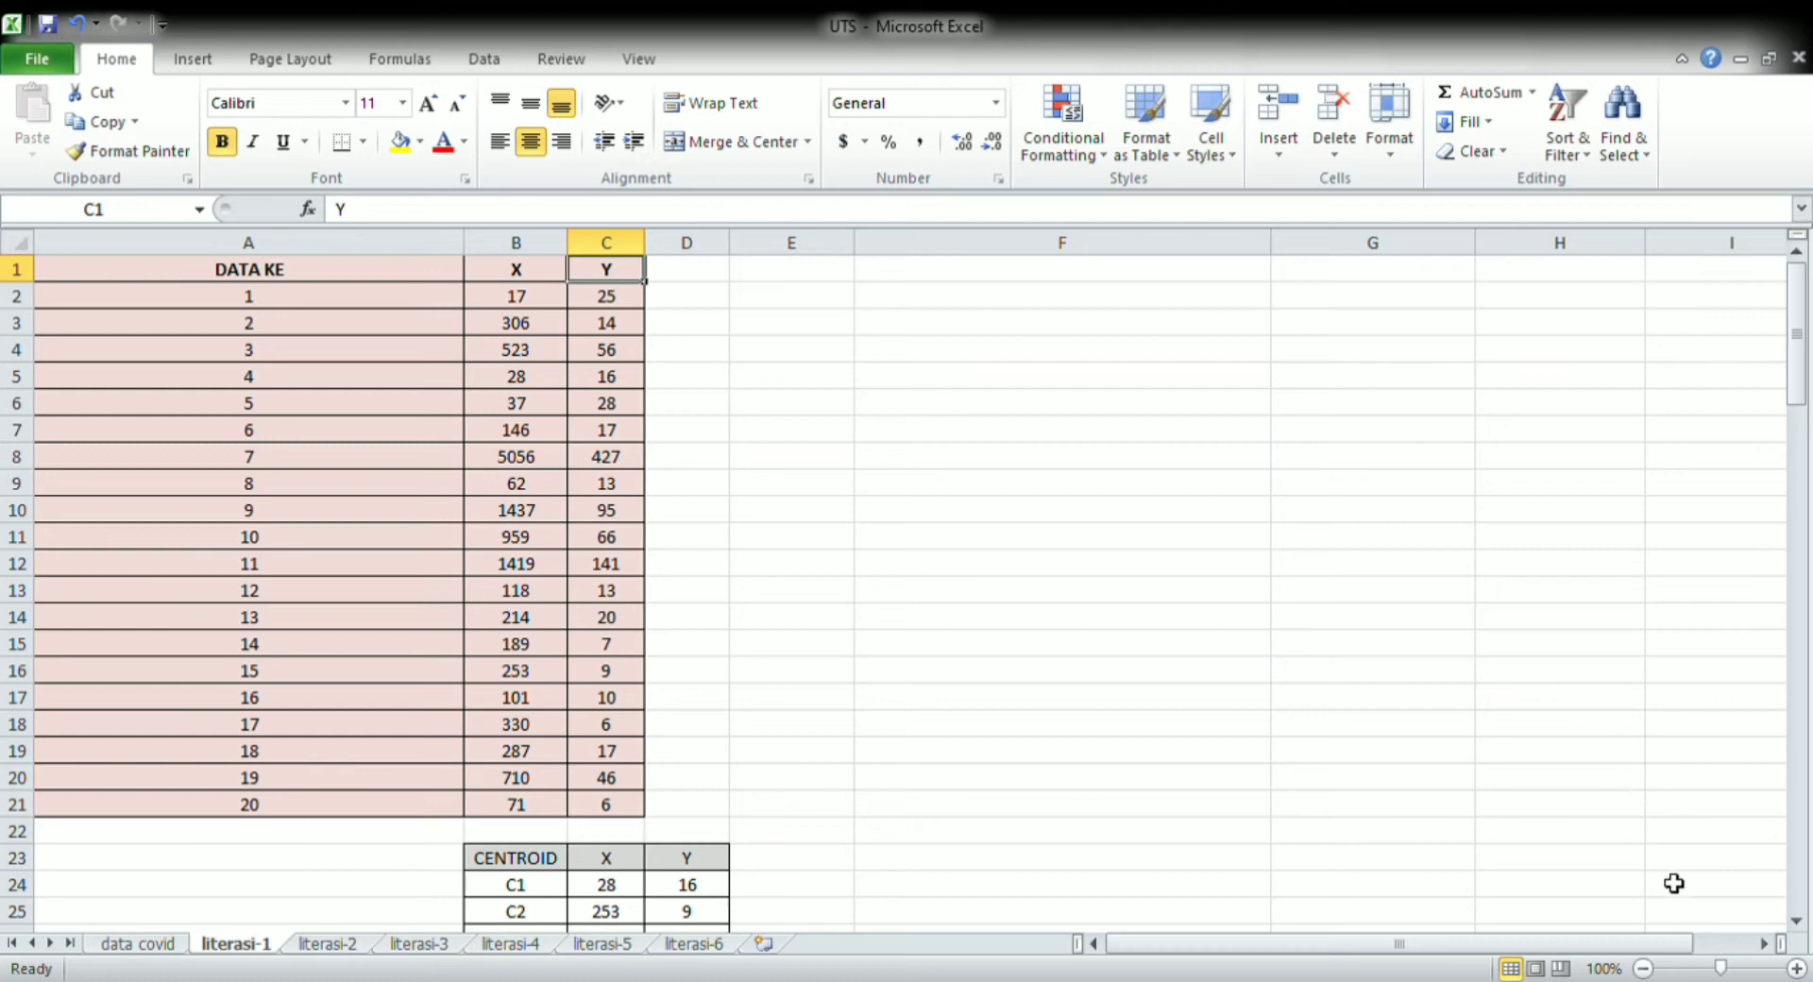
left_click(1797, 922)
left_click(1798, 923)
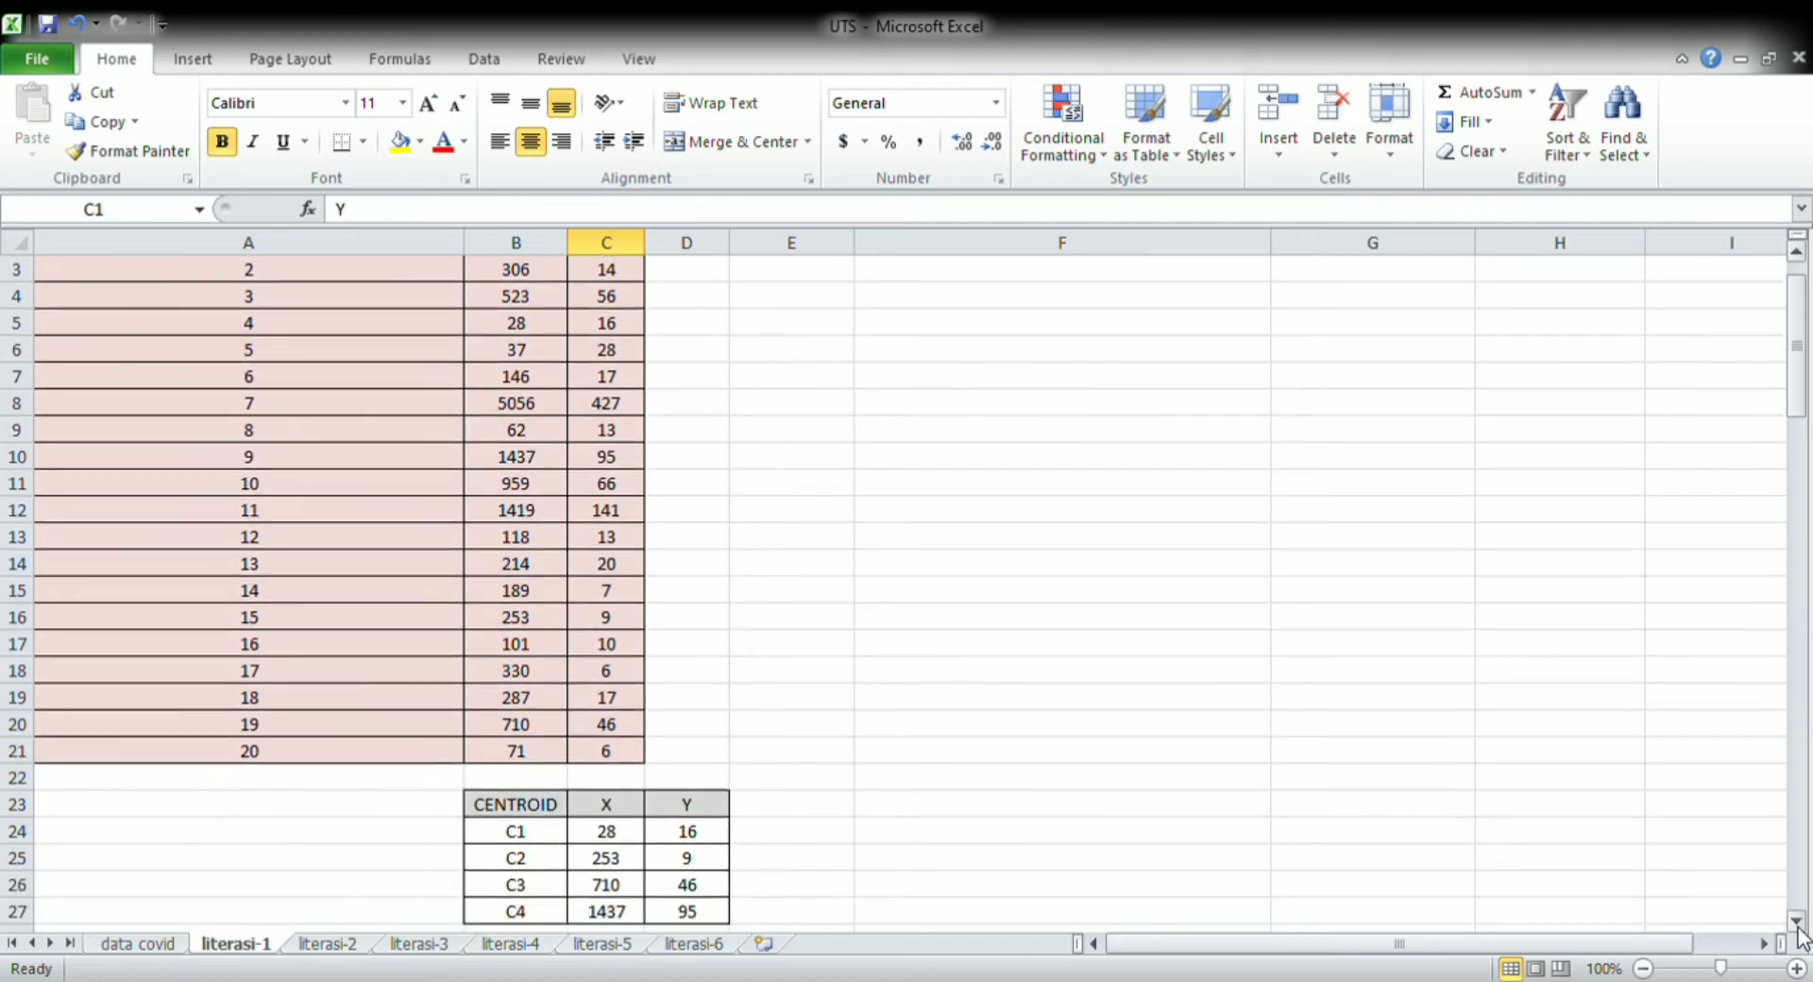
left_click(1797, 923)
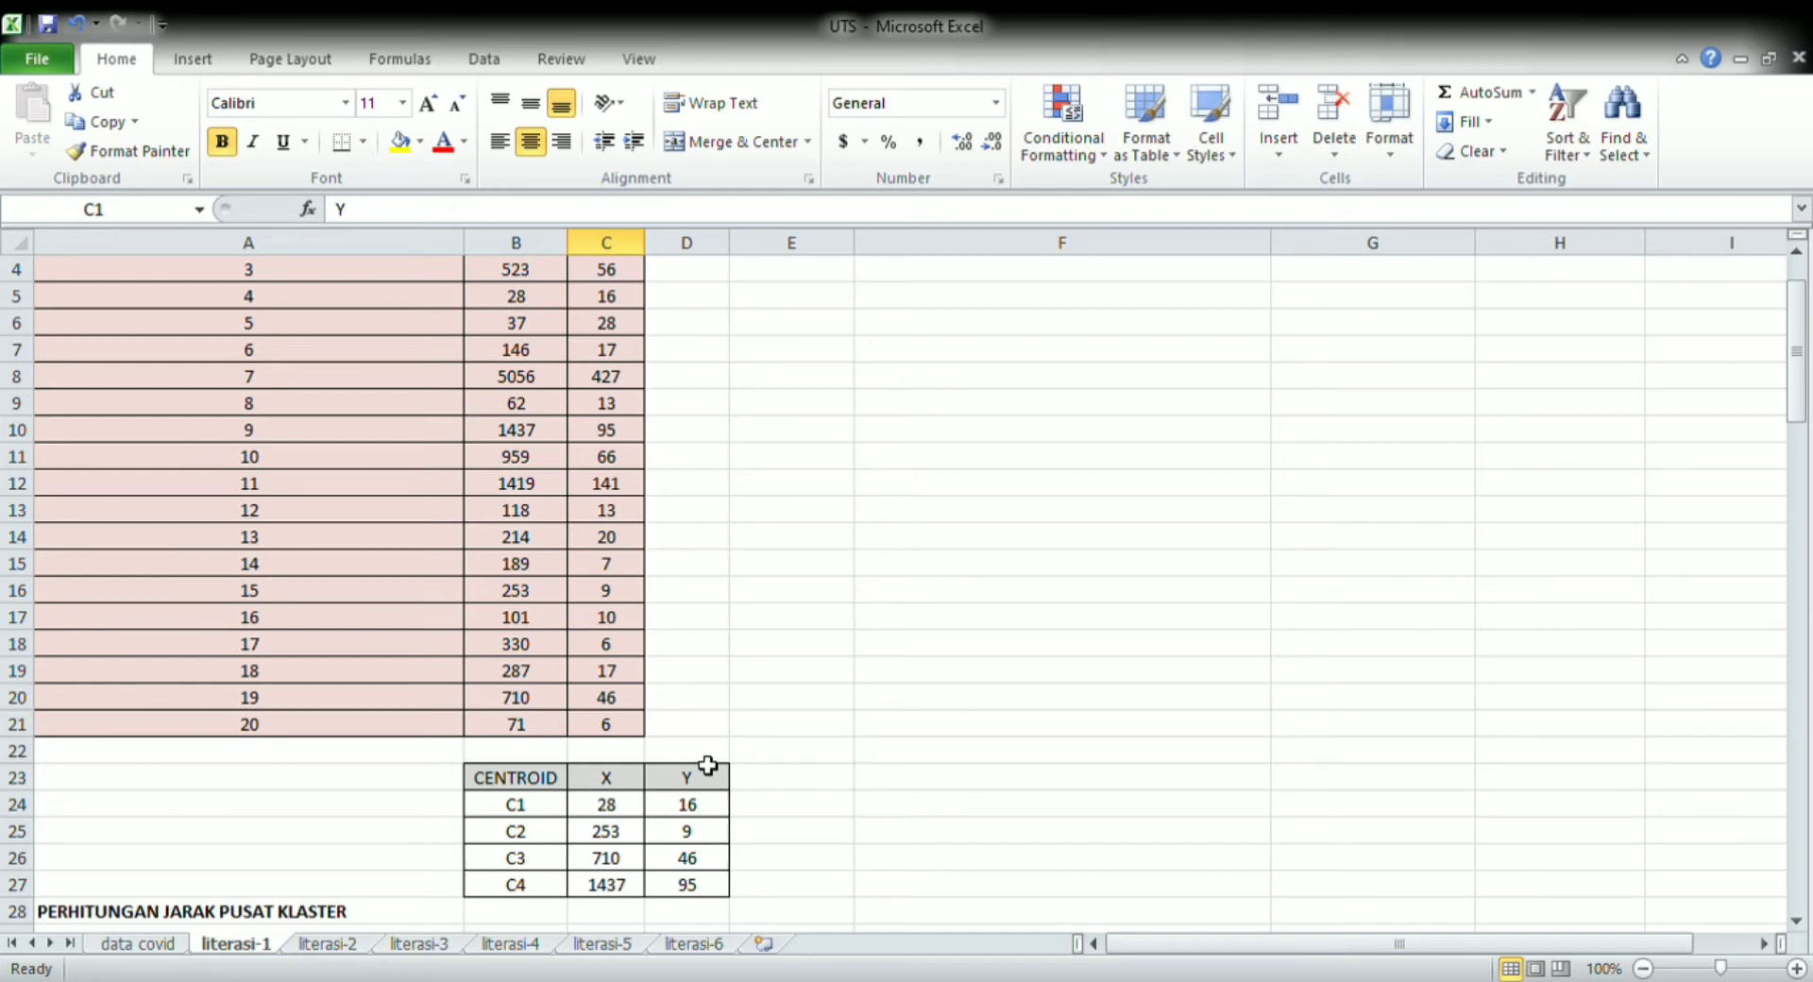
left_click_drag(635, 784, 676, 781)
left_click(676, 782)
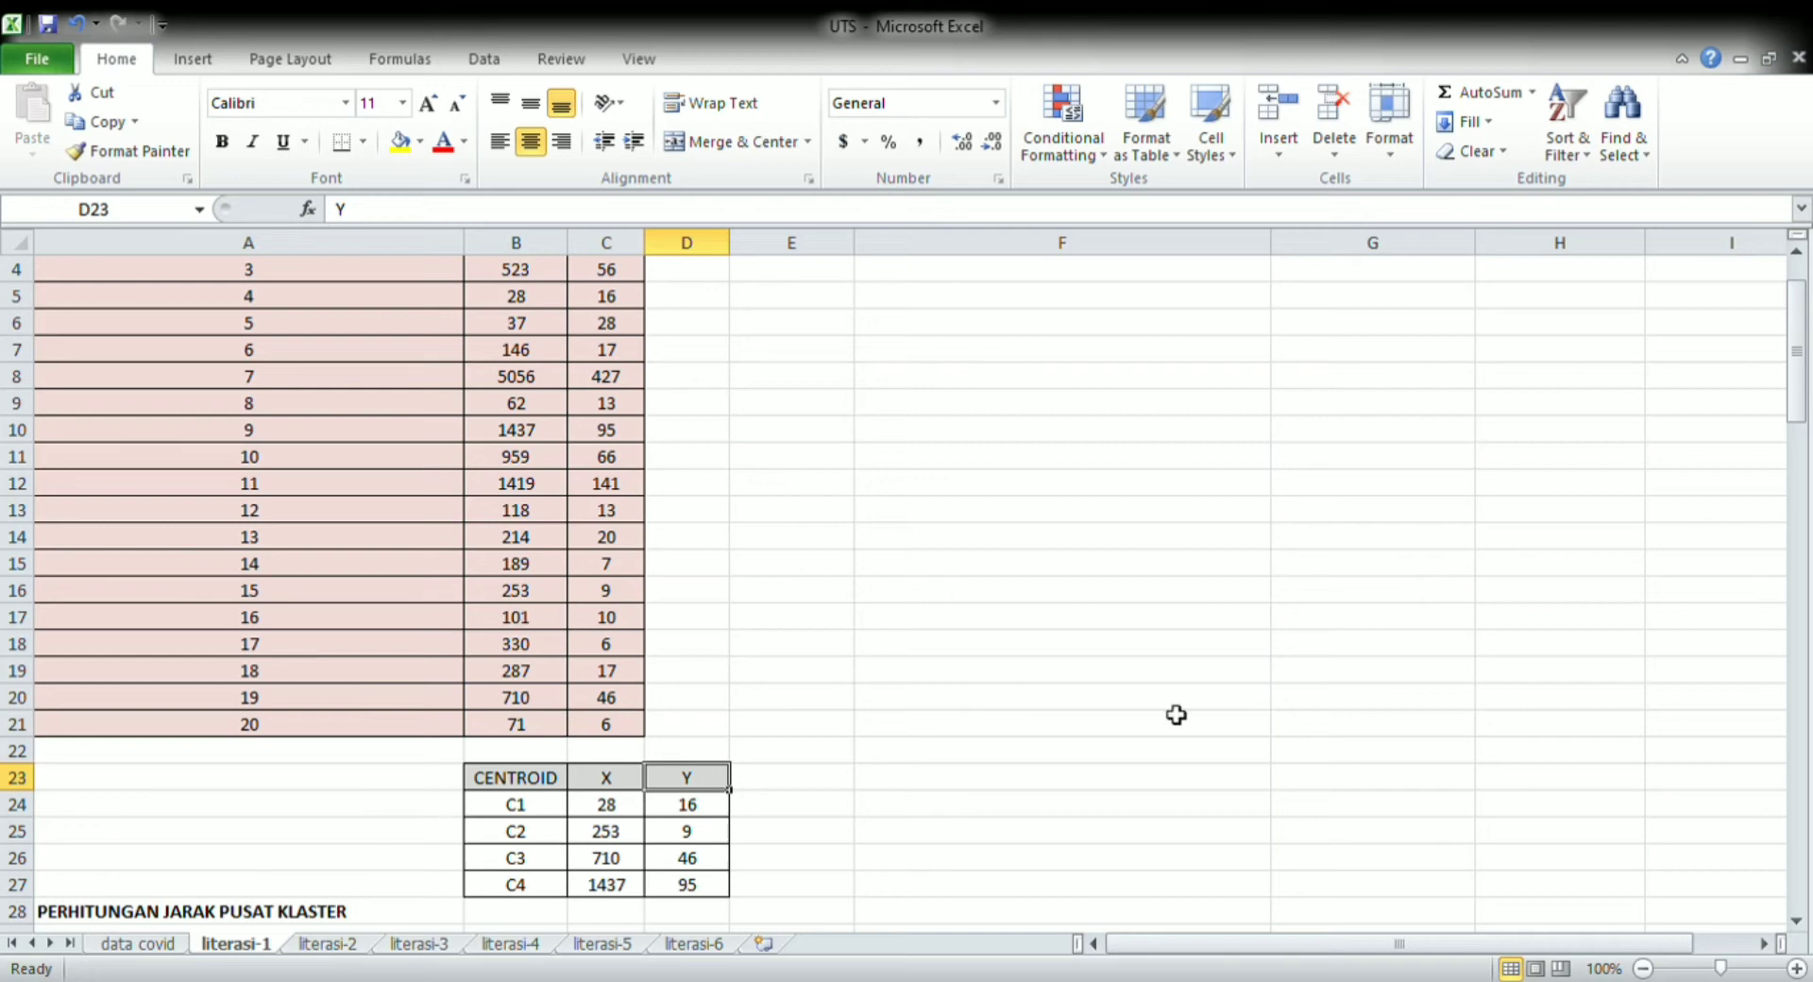
Calculate the first record's distance to centroid C1 in cell F31 with =SQRT((D31-C24)^2+(E31-D24)^2)
scroll(1801, 924, "down", 3)
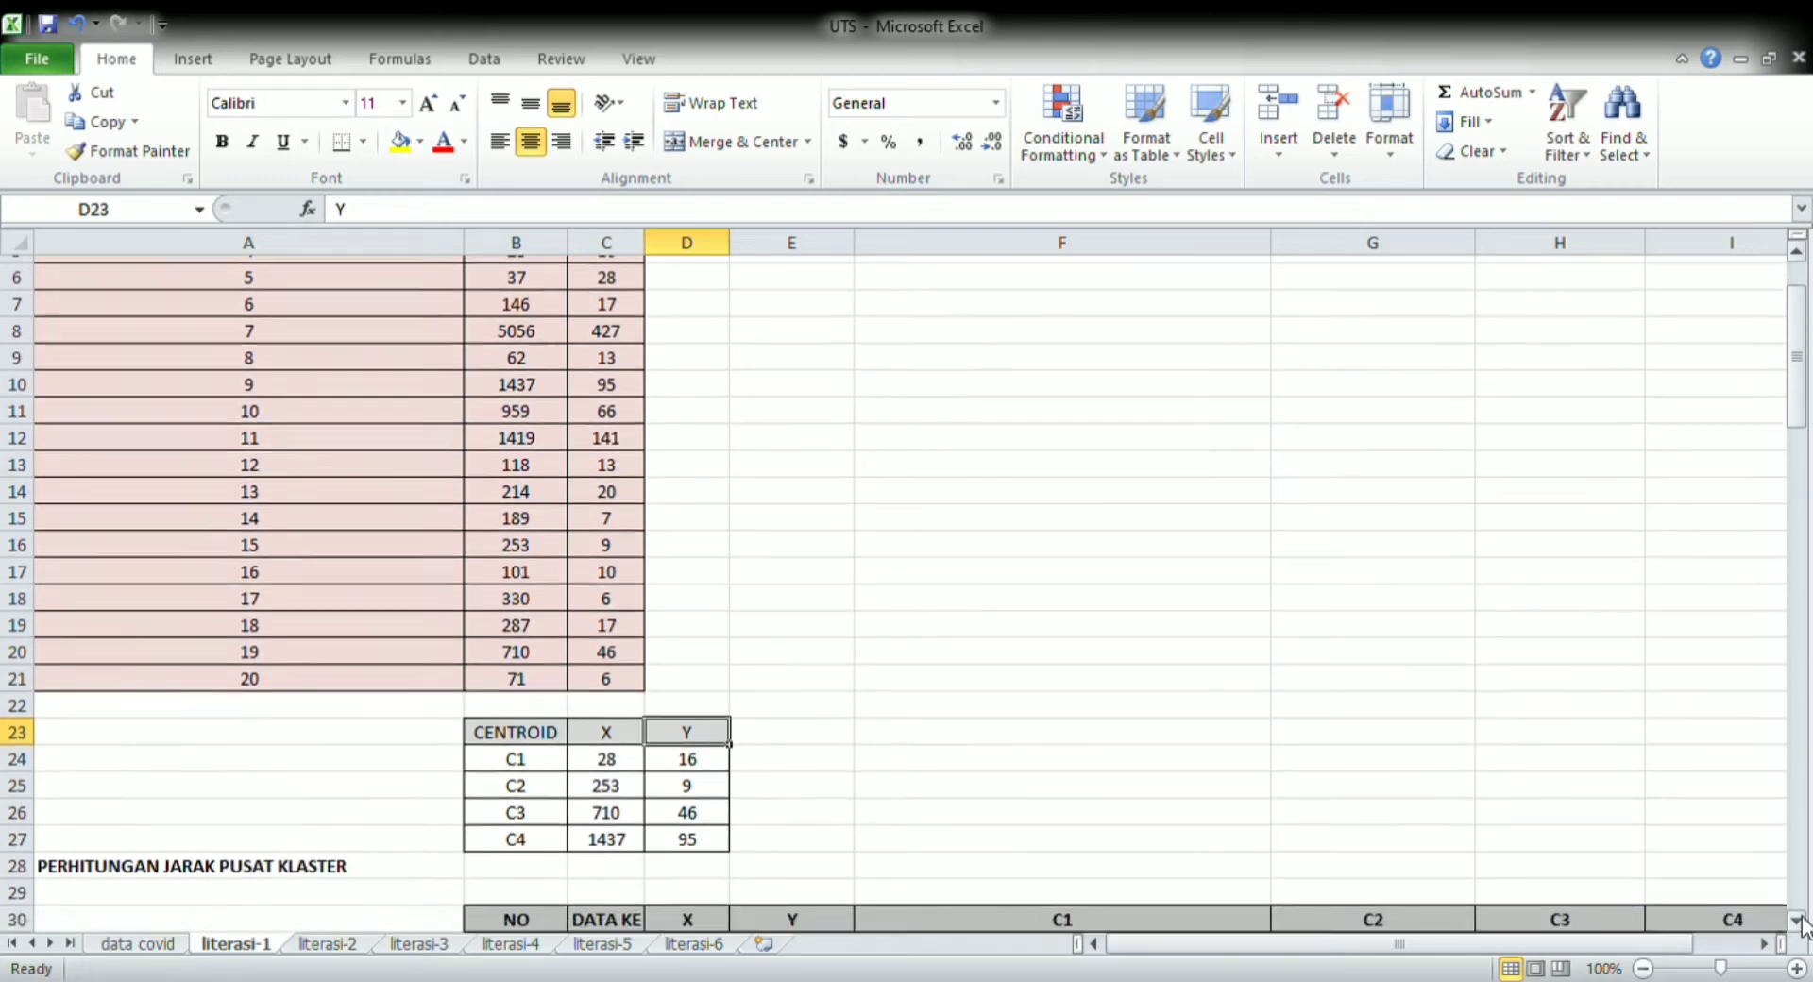
scroll(1801, 923, "down", 3)
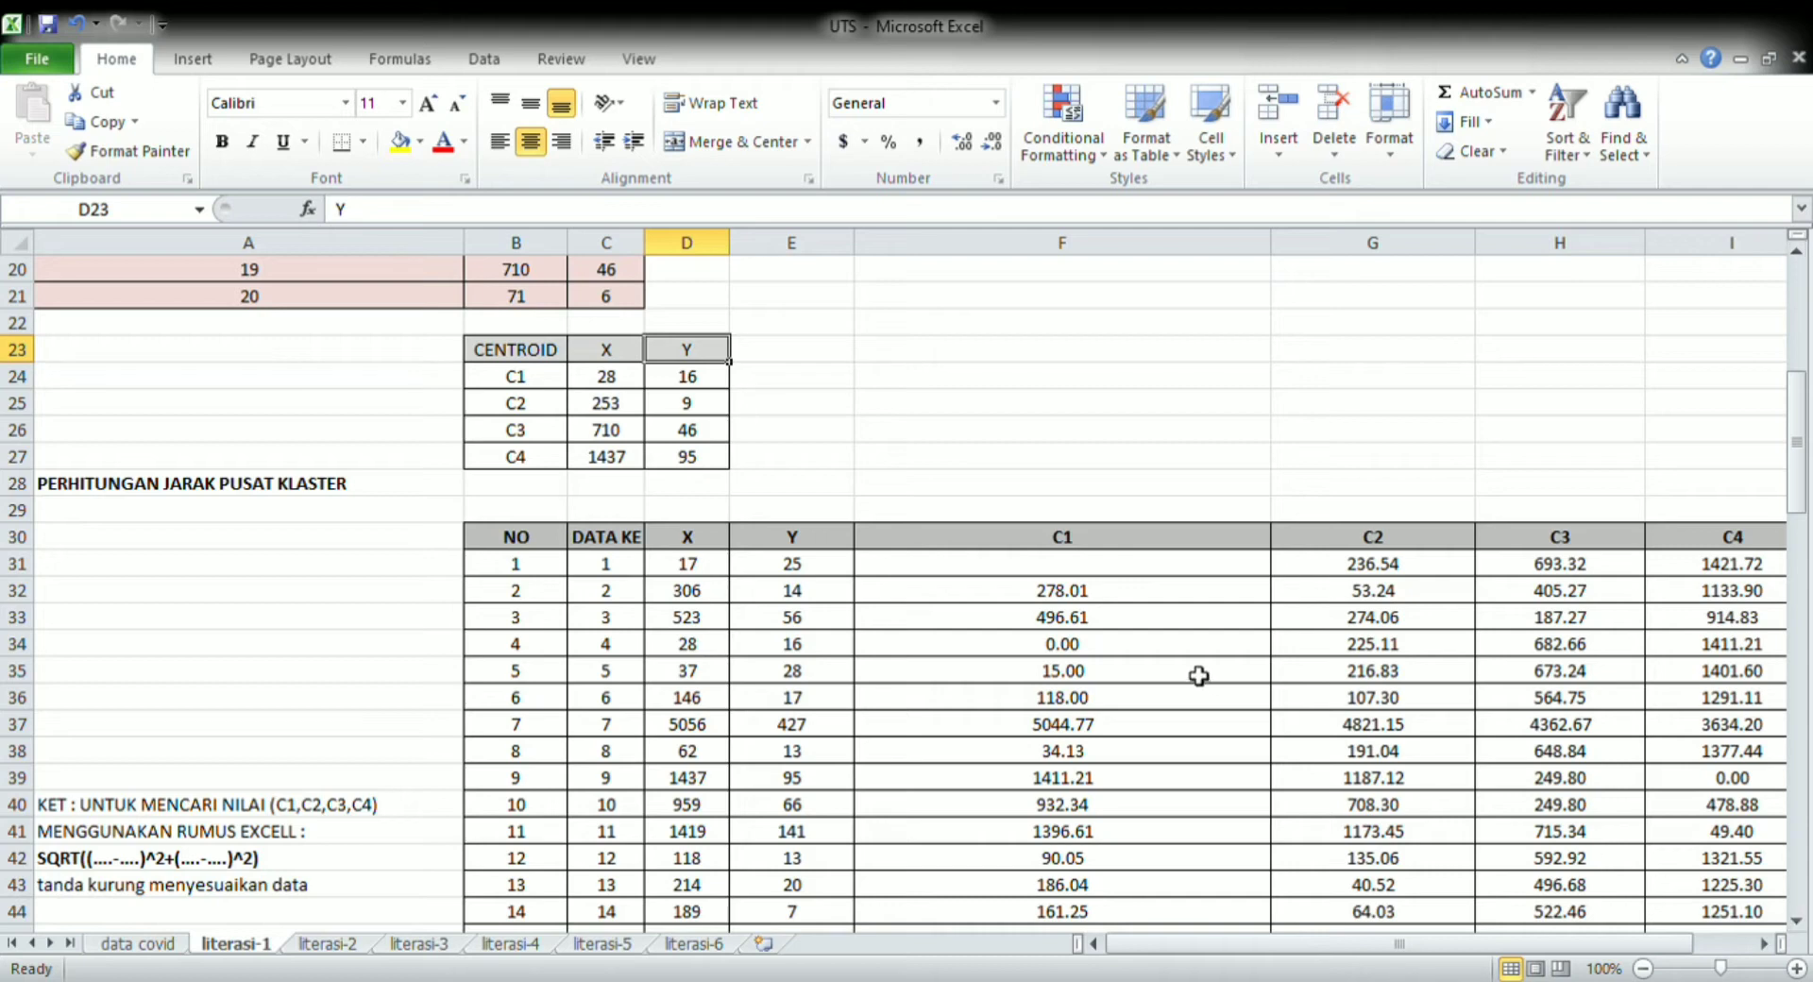
left_click(1210, 578)
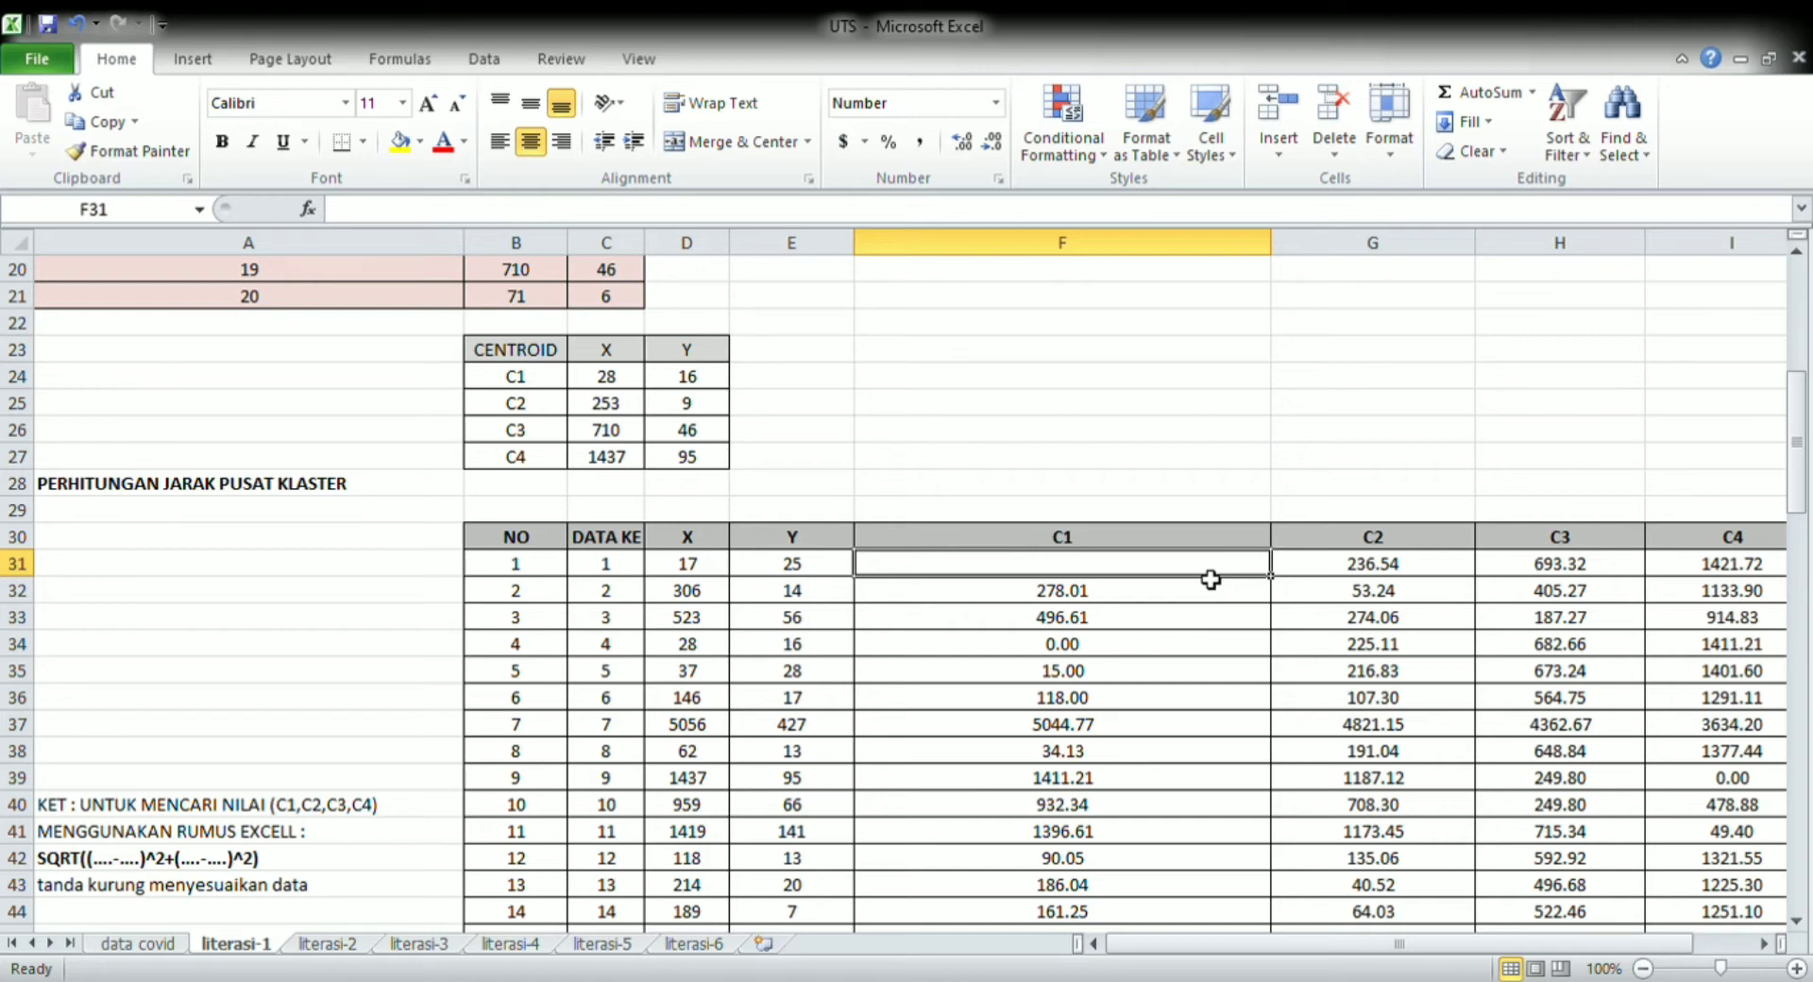
type("=")
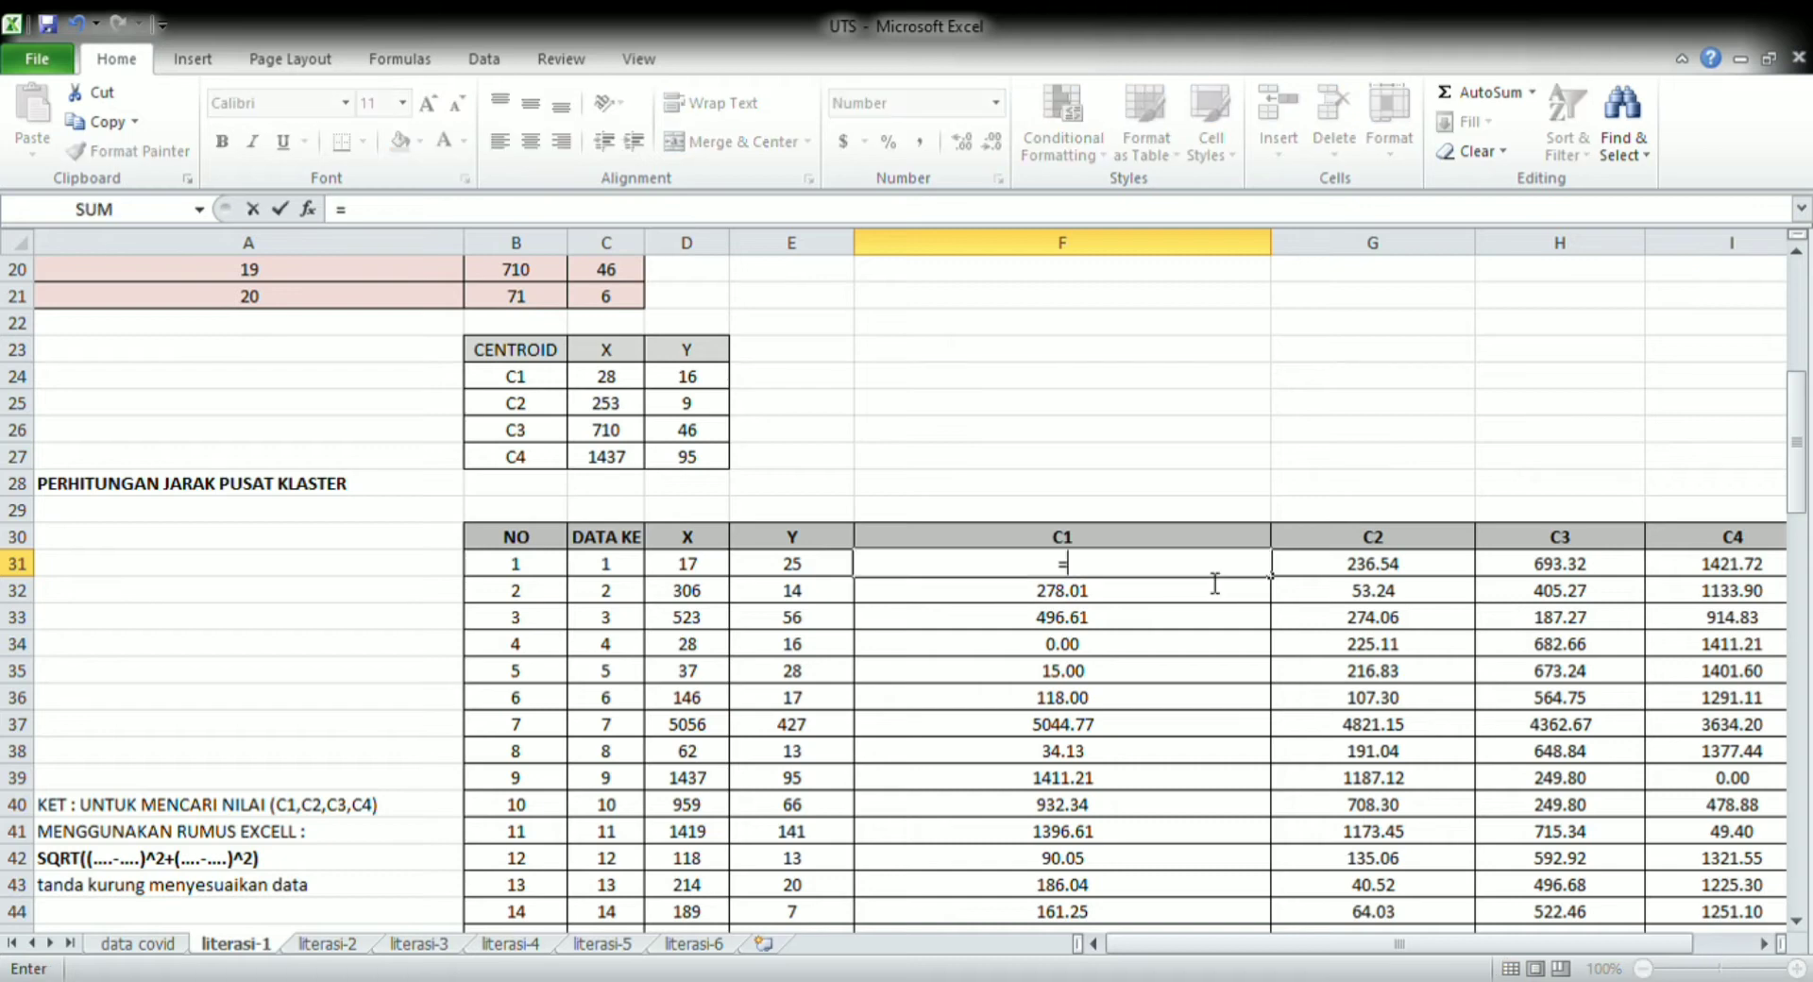
type("sqrt((")
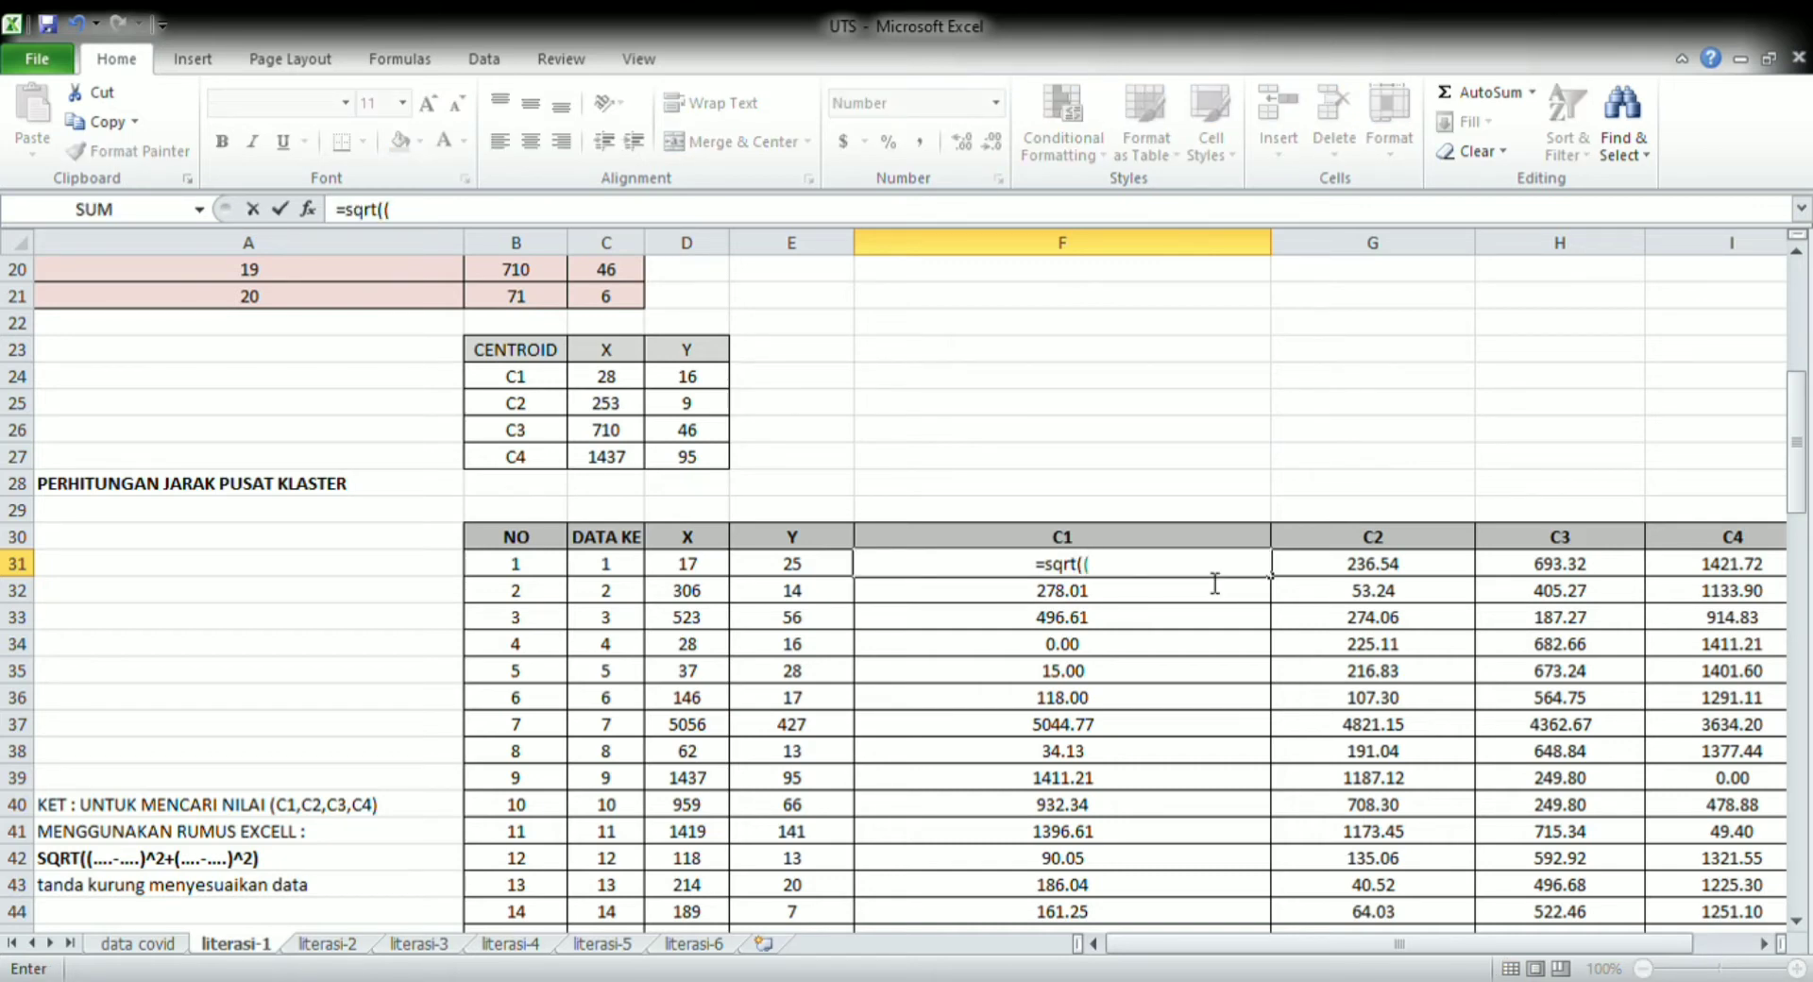
left_click(699, 569)
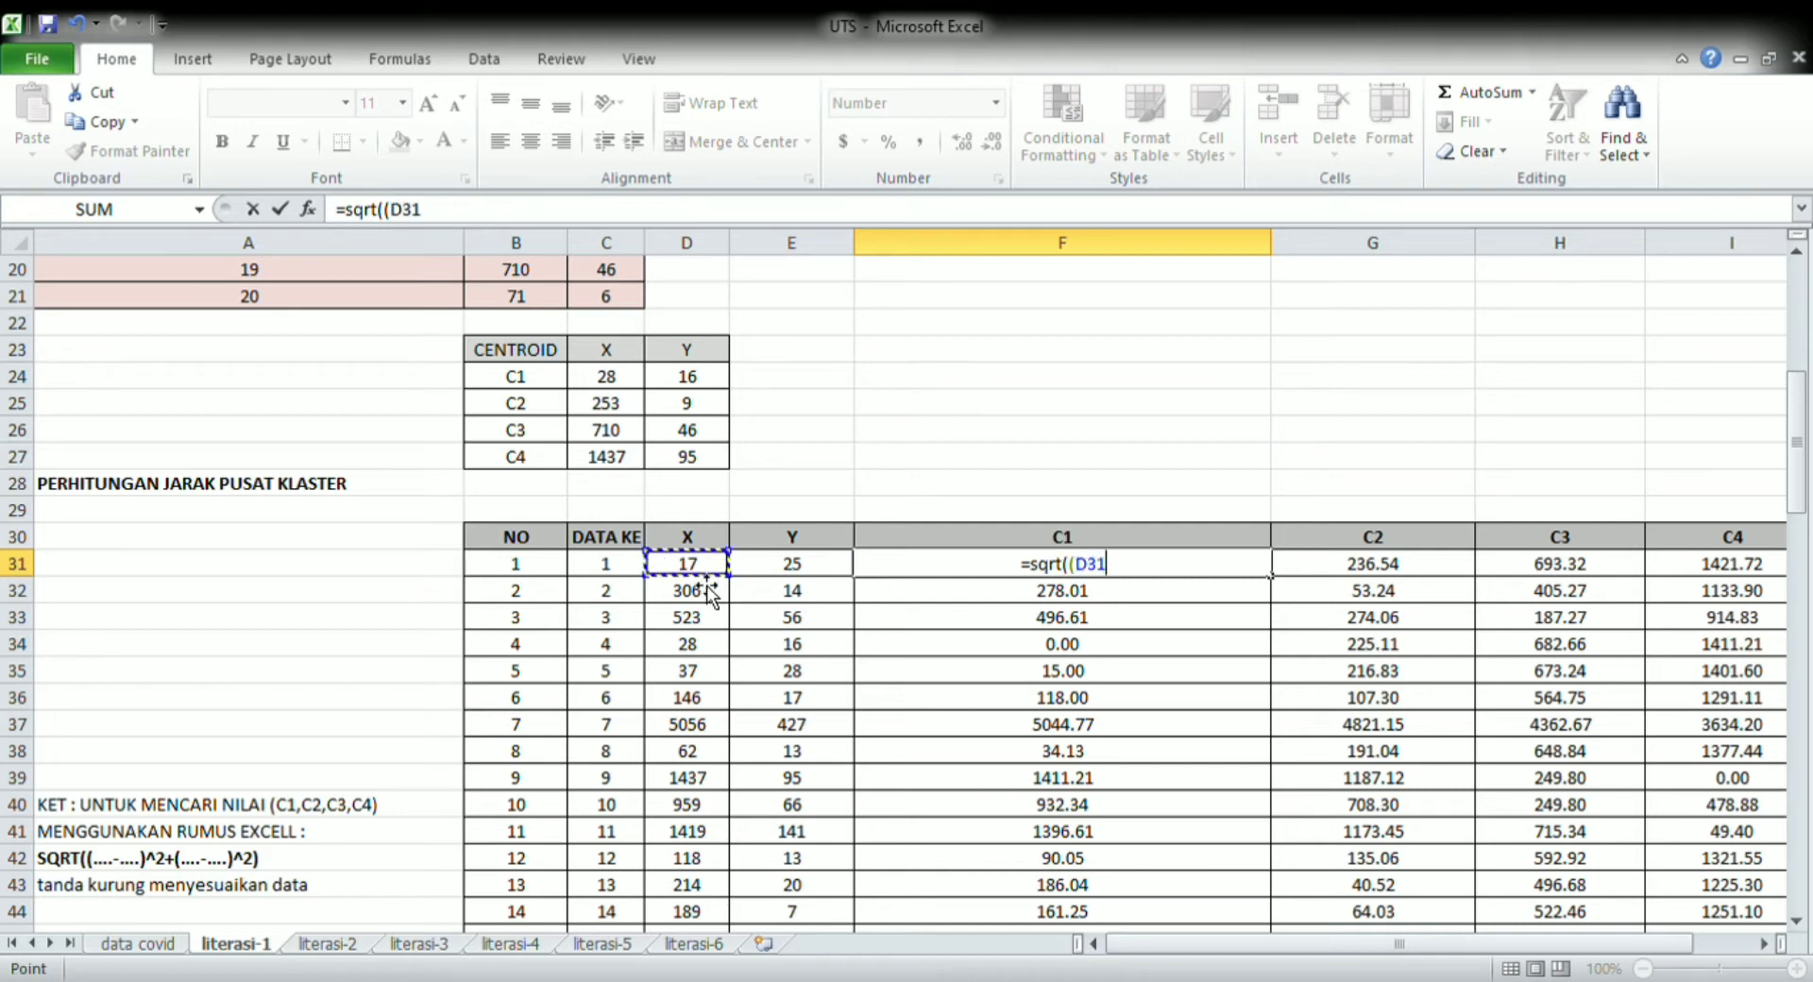
type("-")
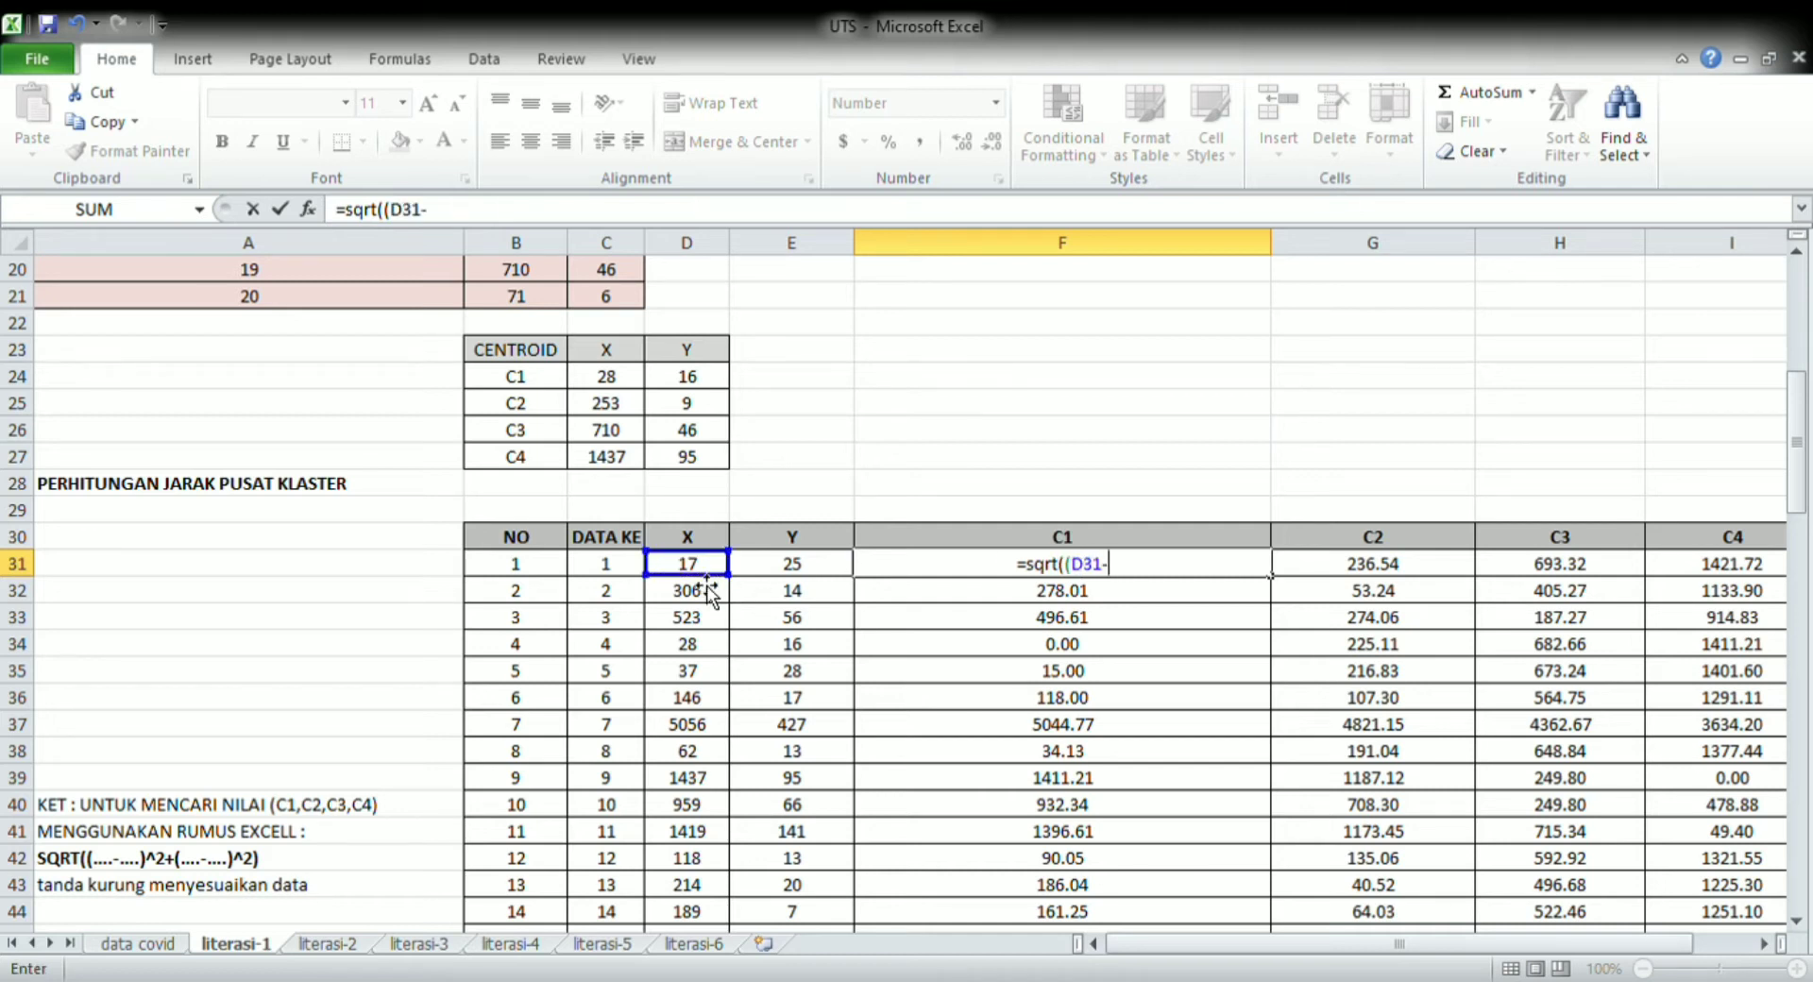
left_click(620, 386)
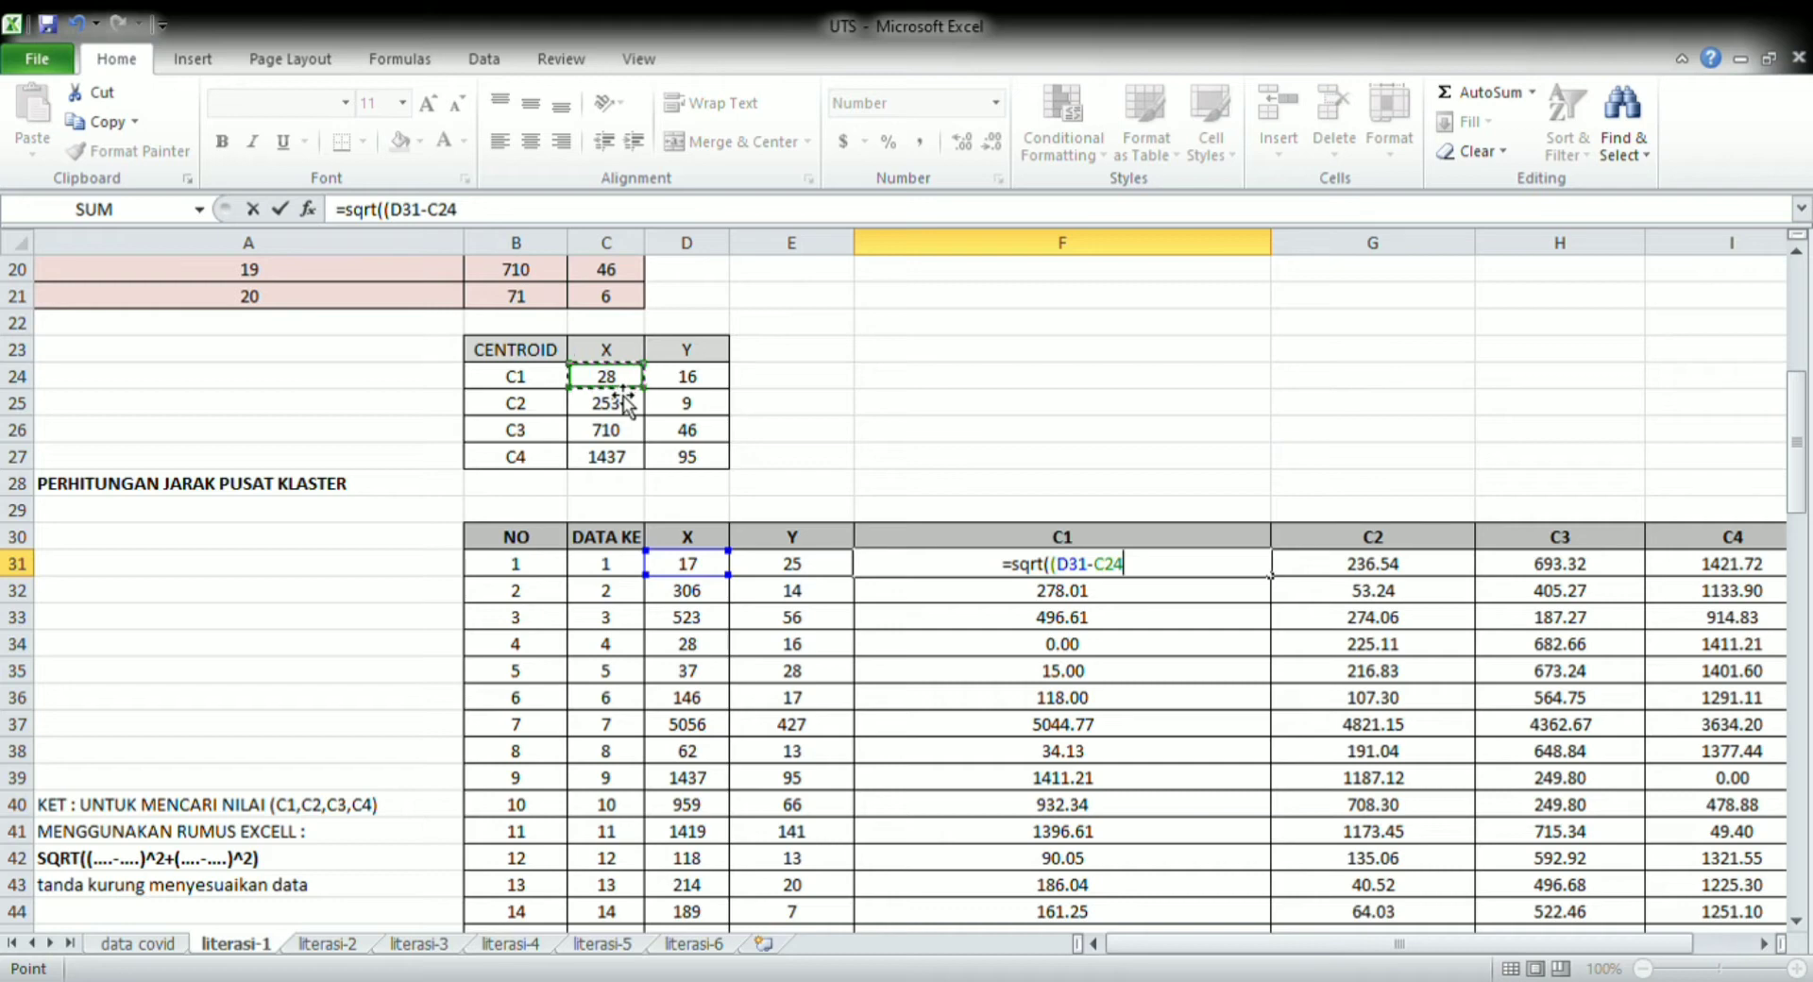
type(")^2")
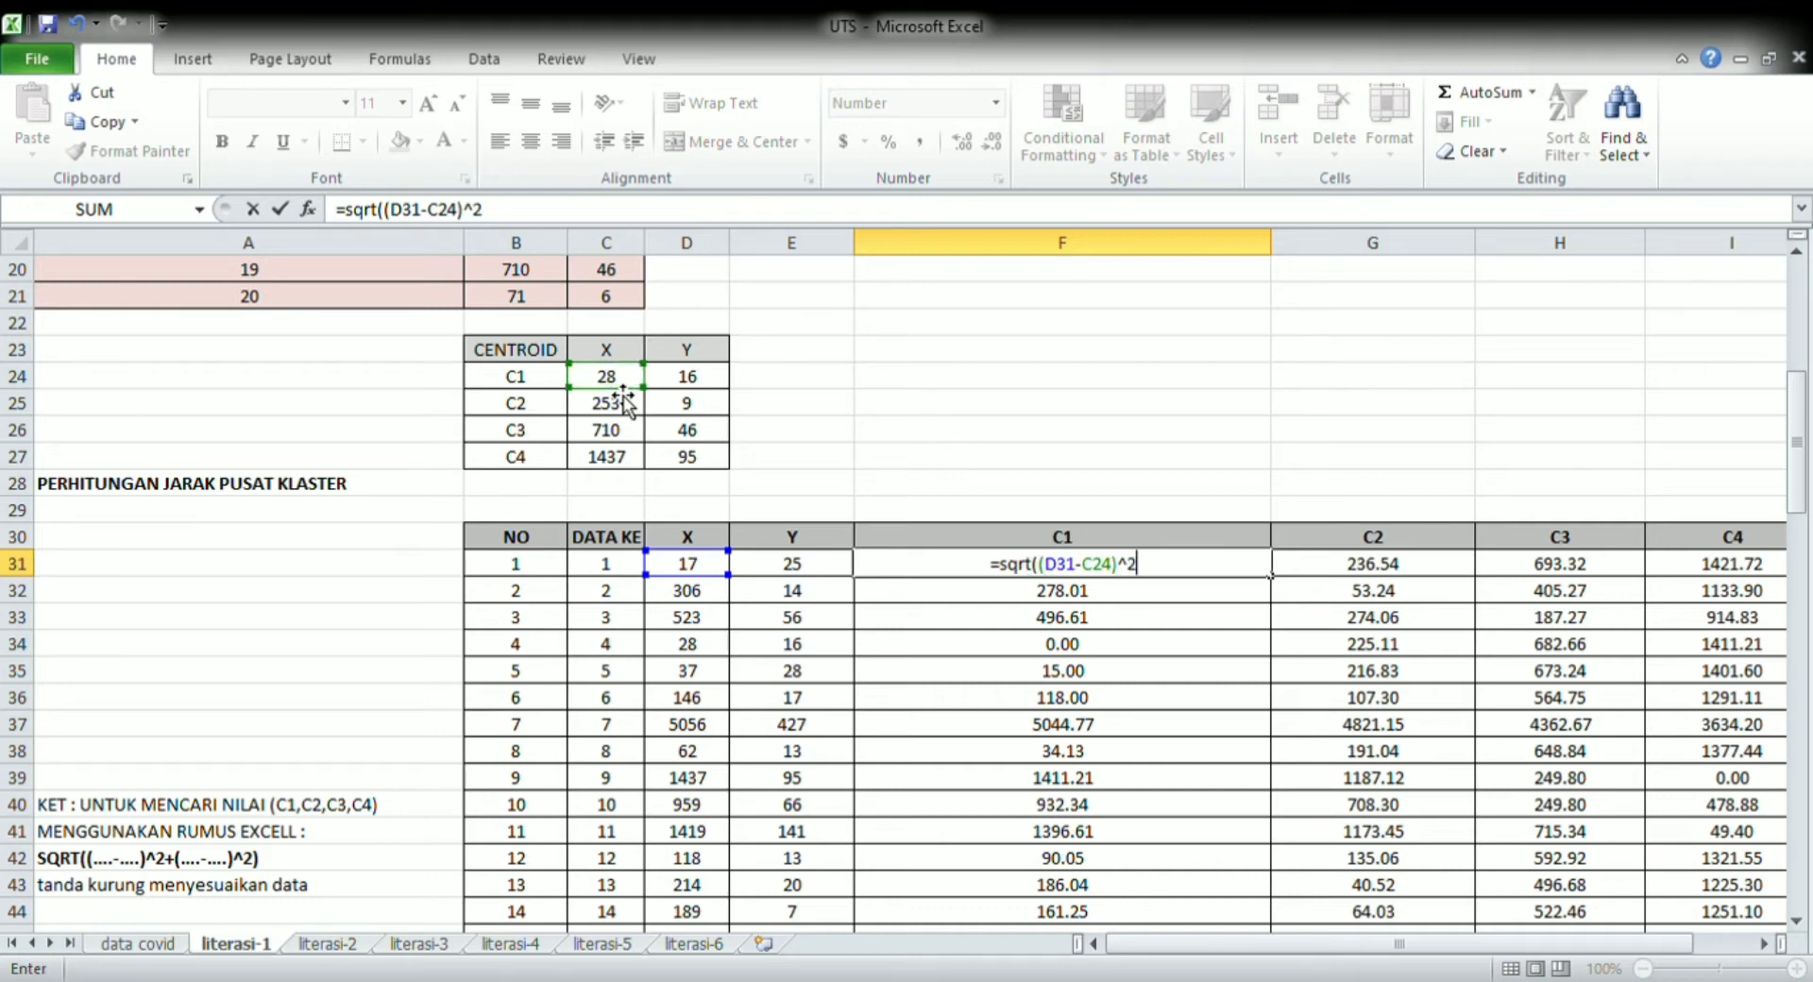
type("(")
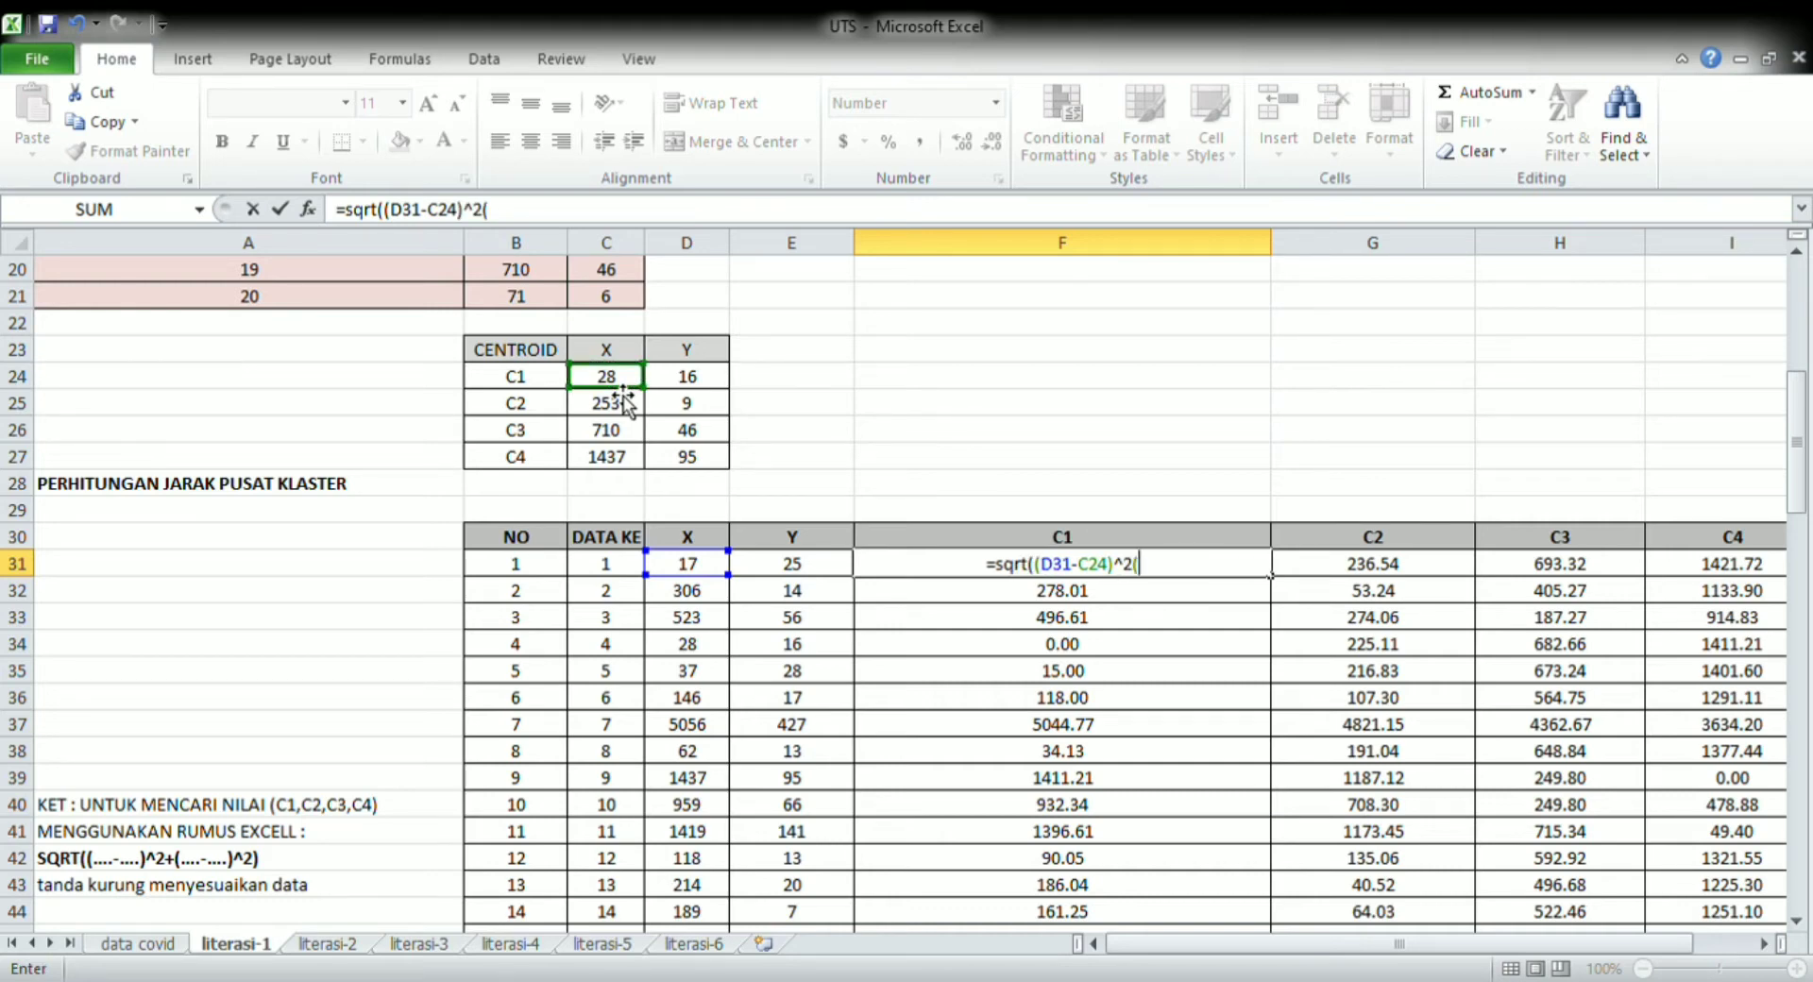
key("BackSpace")
type("+(")
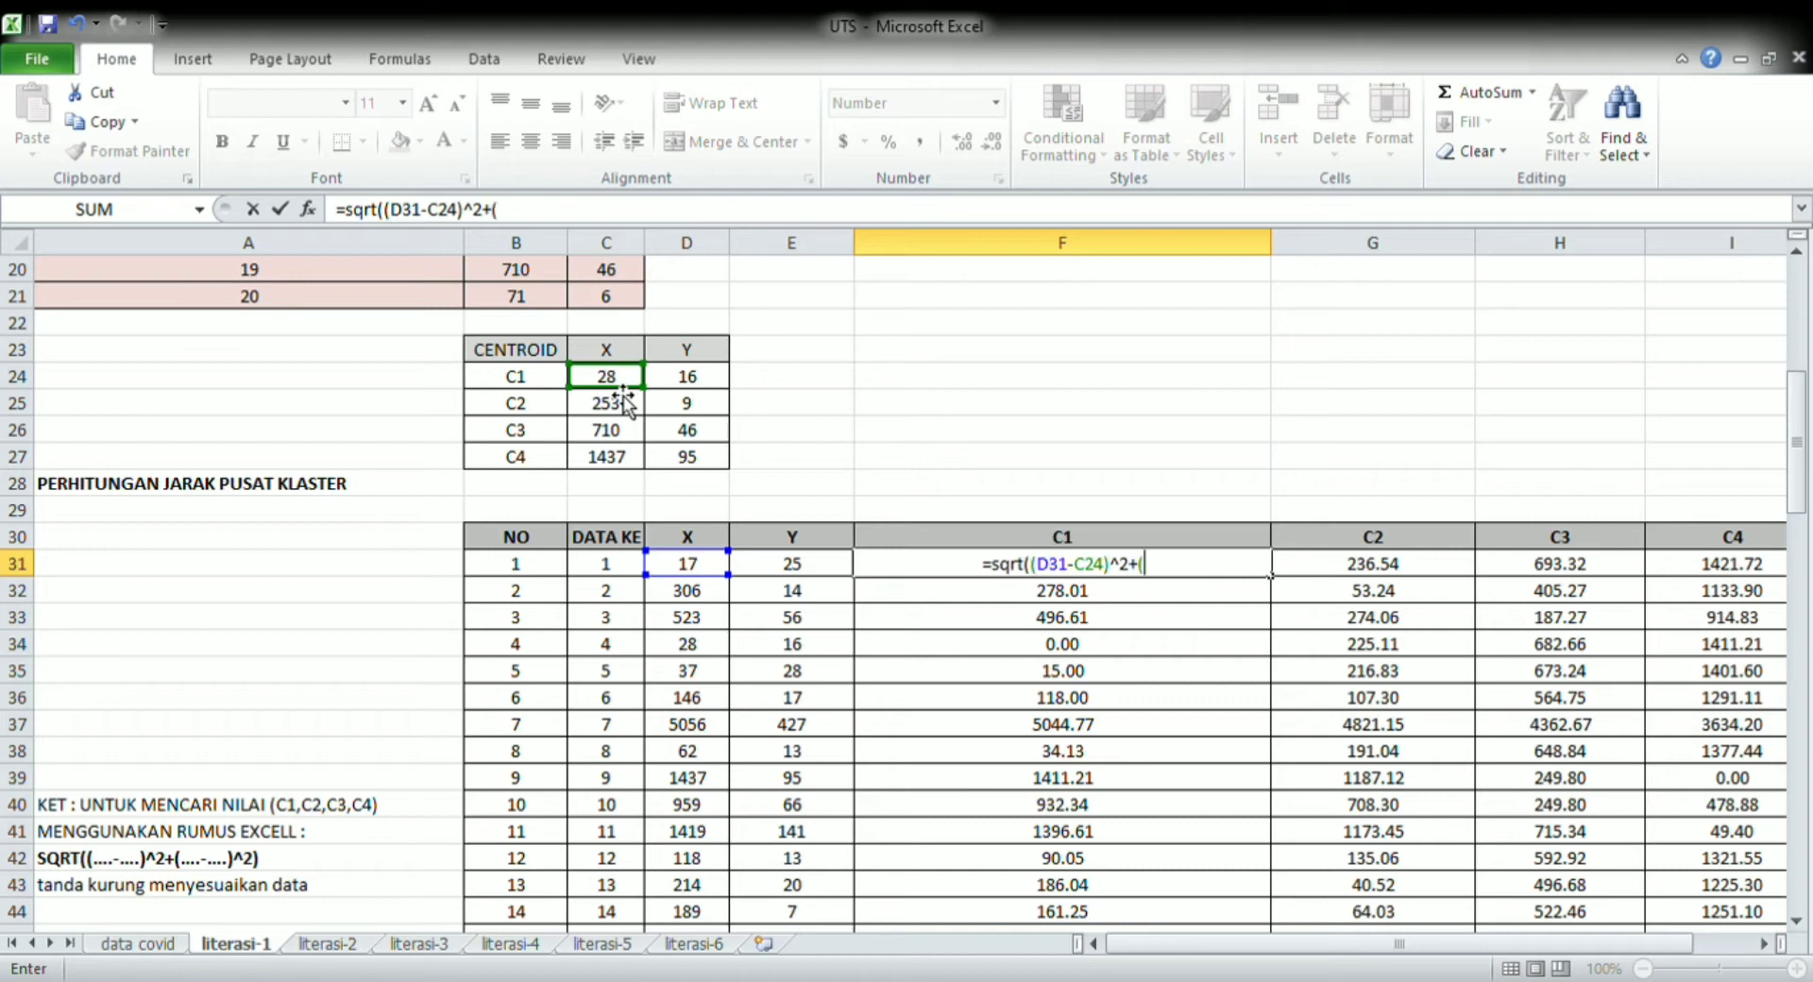
left_click(808, 573)
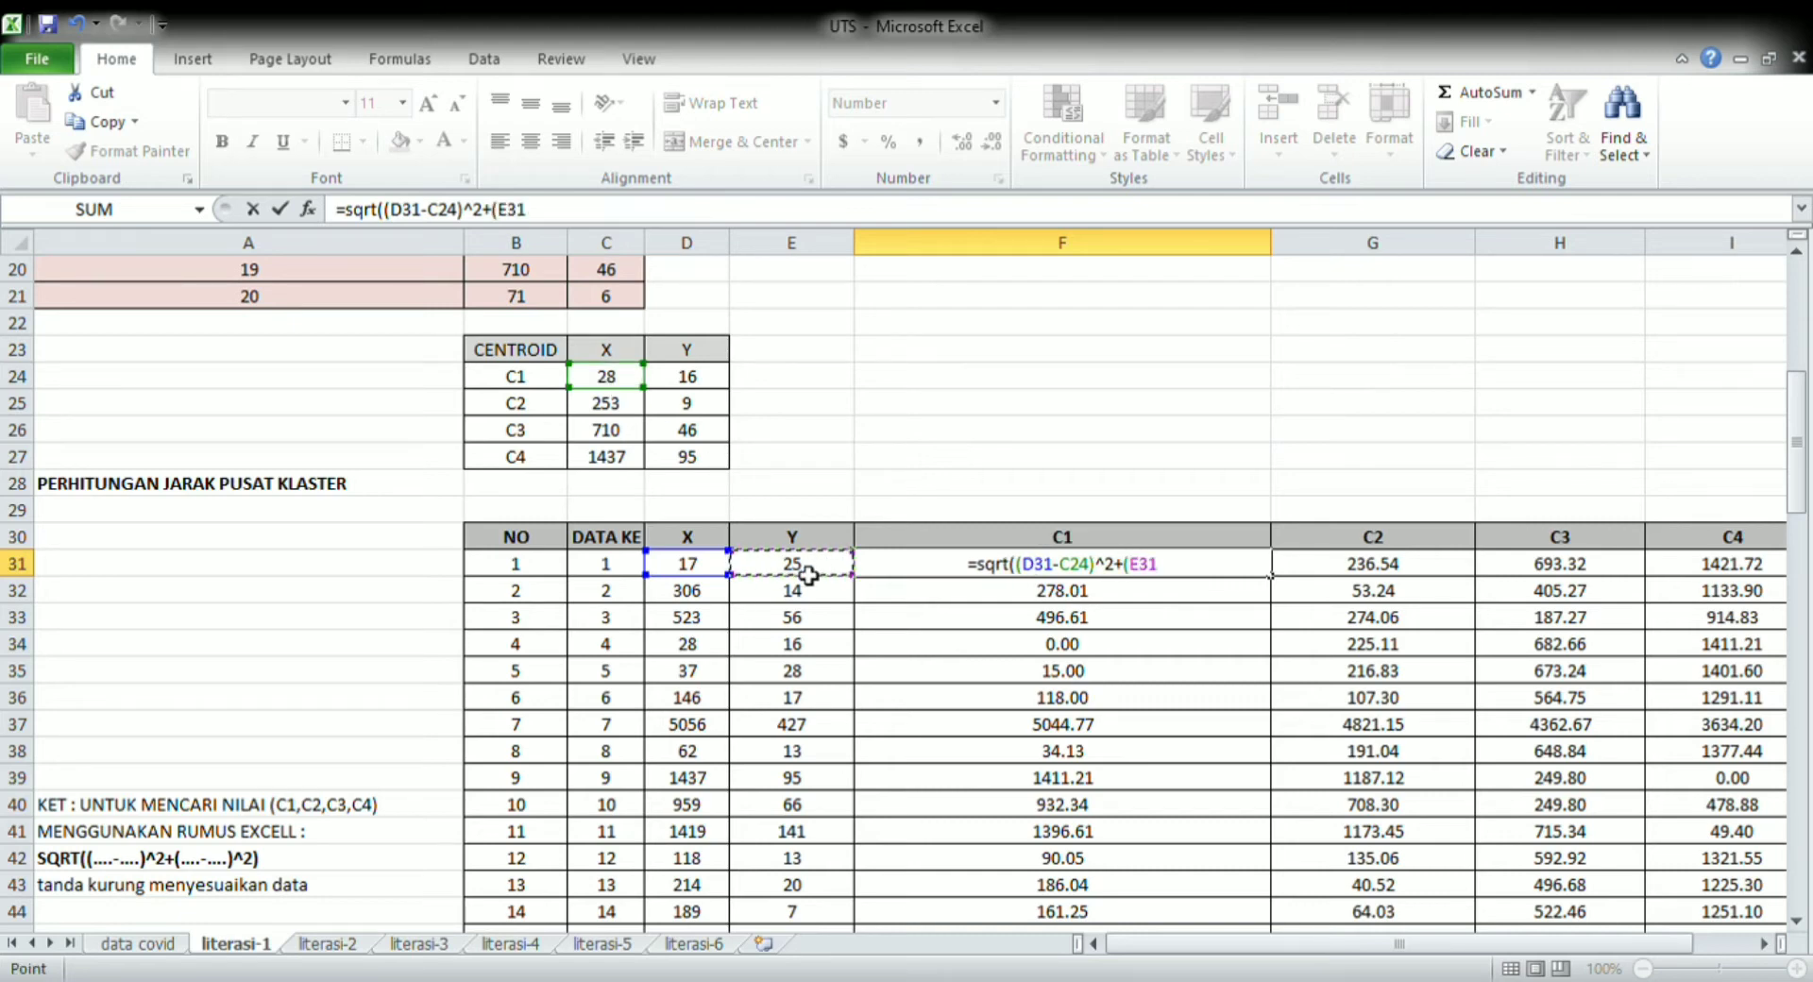
type("-")
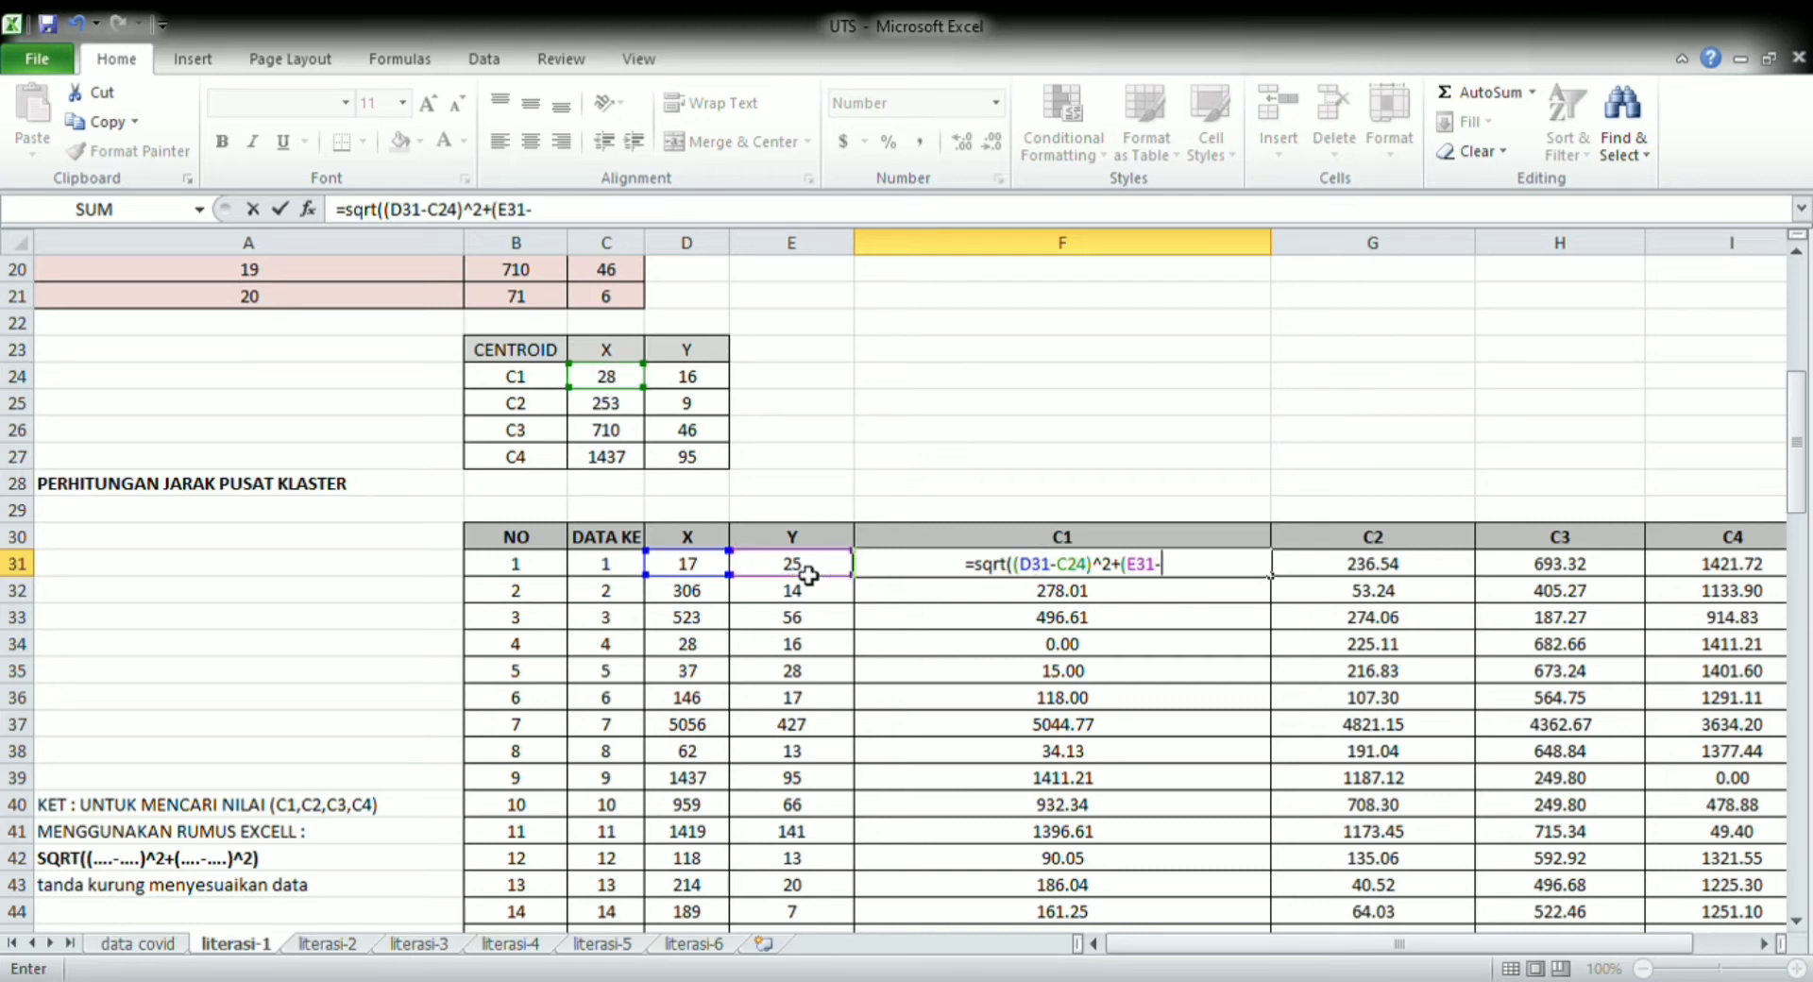
left_click(720, 385)
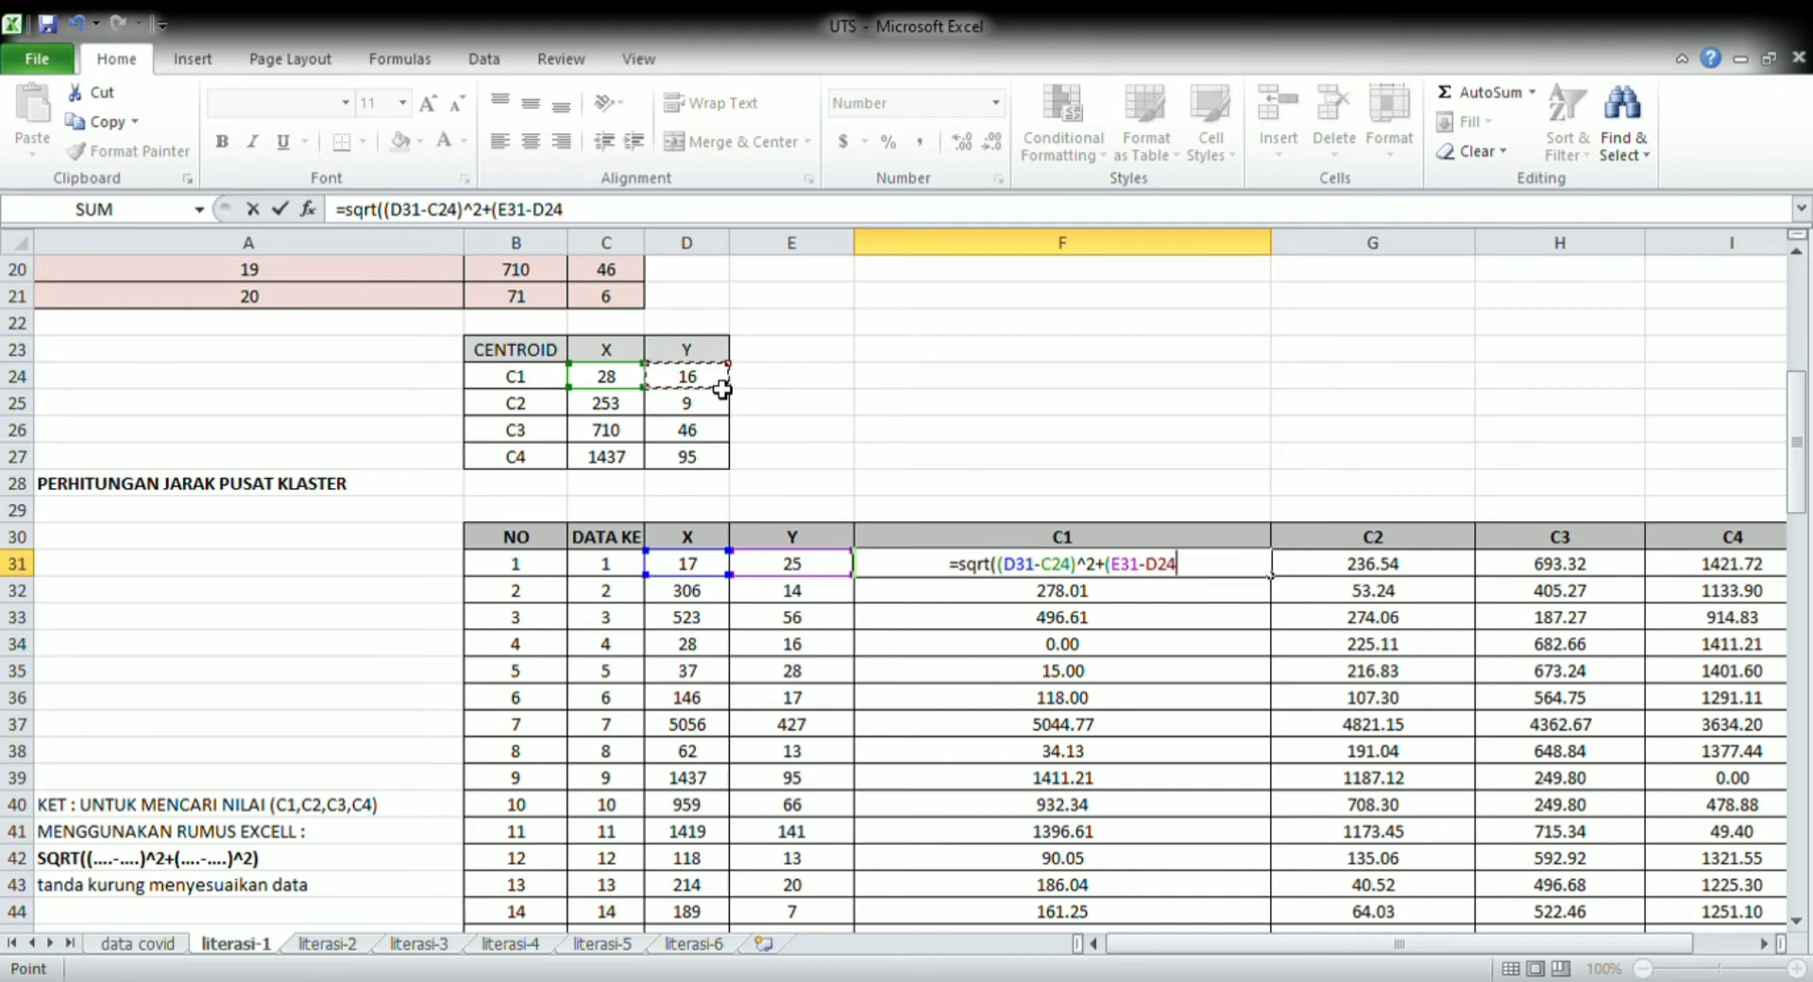
type(")^")
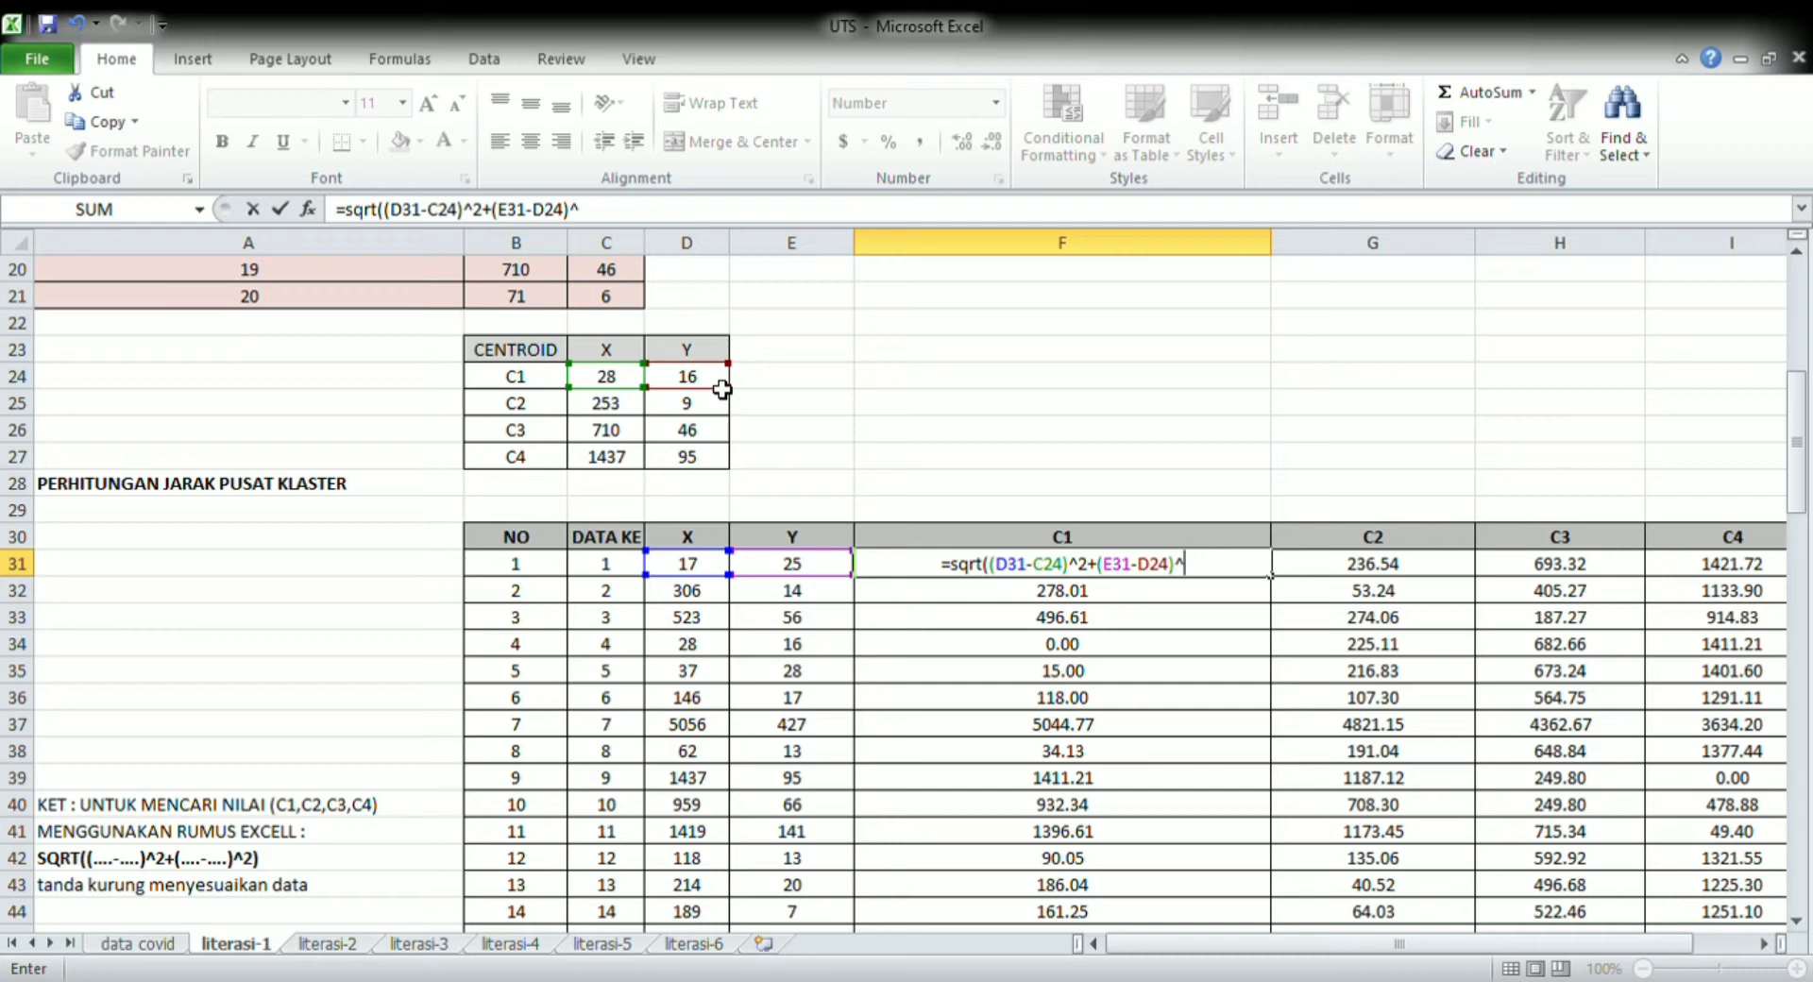
type("2")
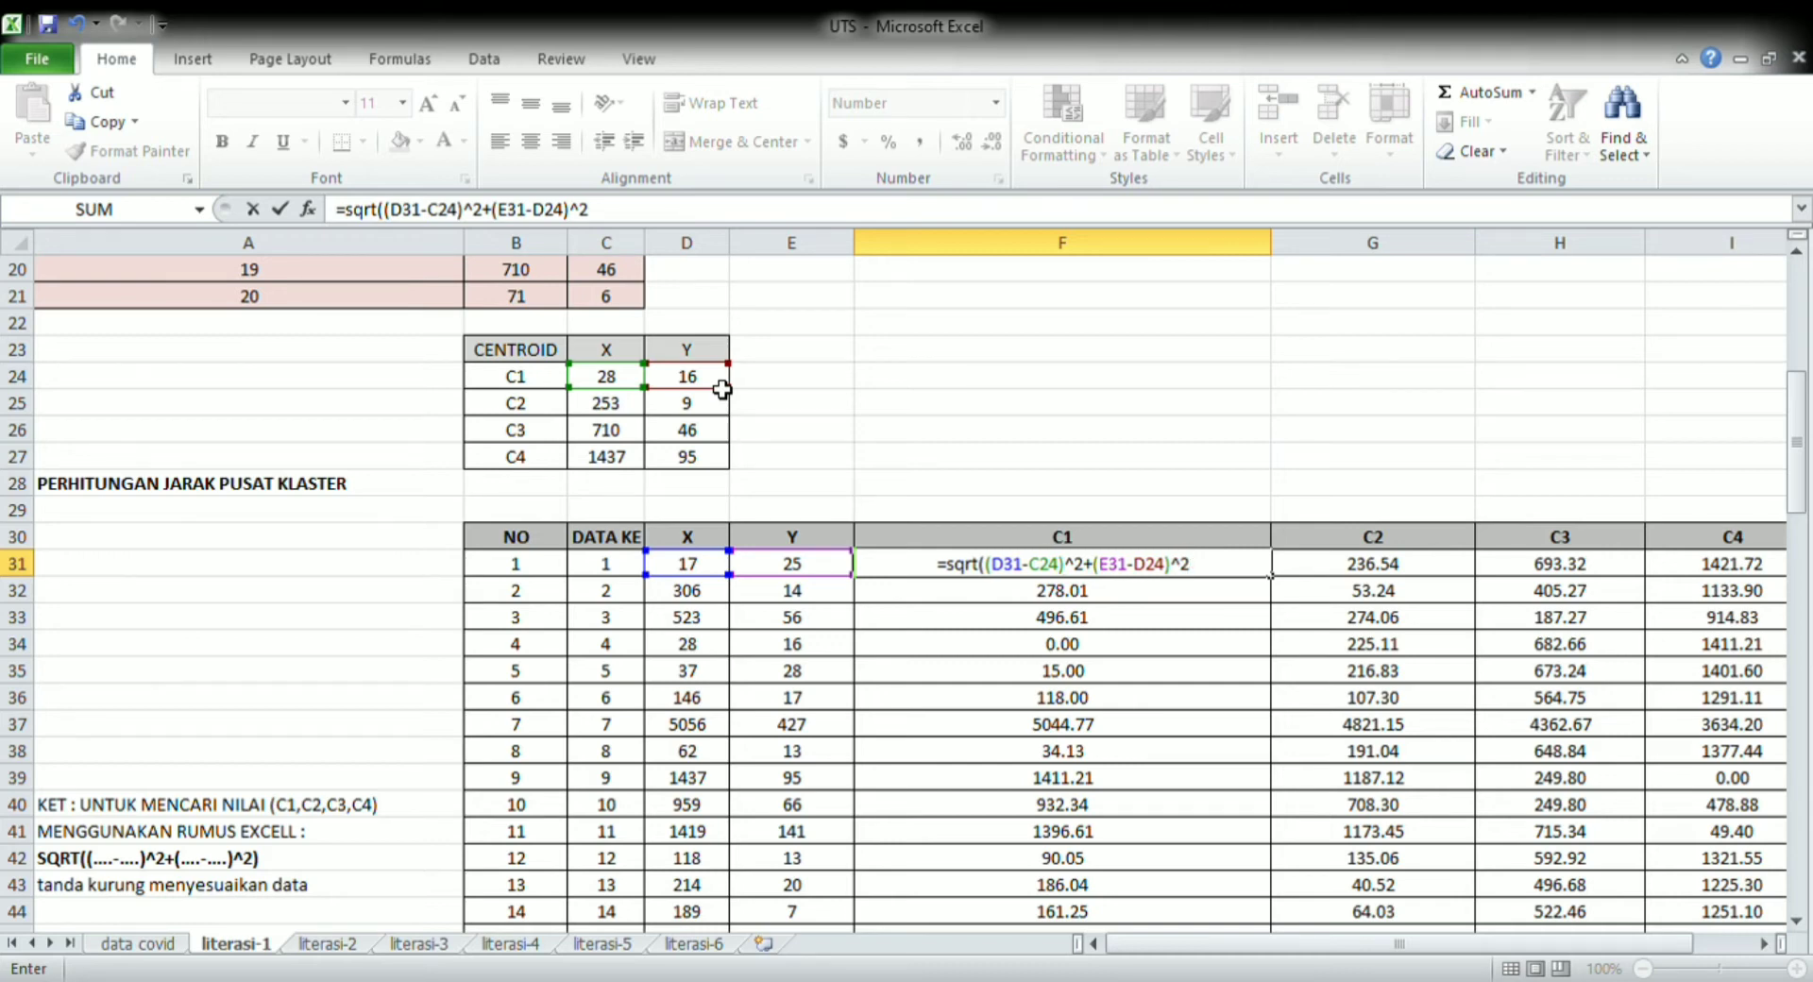
type(")")
key("Return")
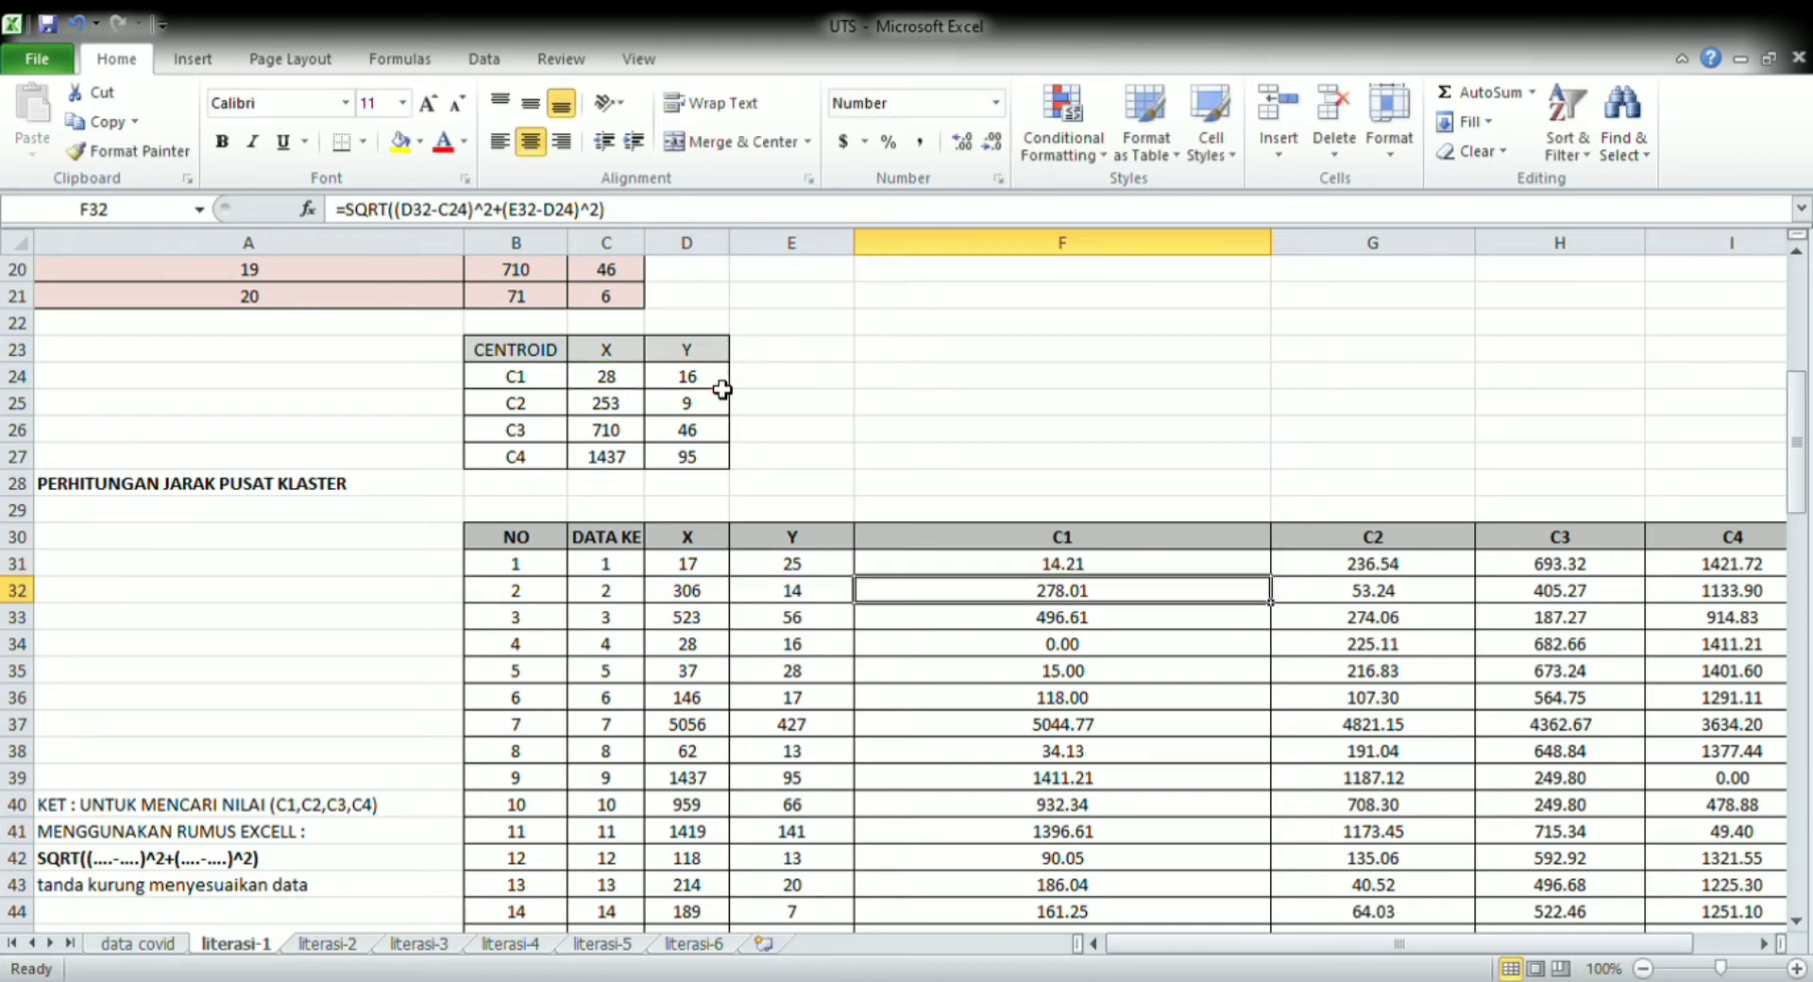
Narrow column F, which holds the C1 distances, to about two-thirds of its width
left_click(1188, 571)
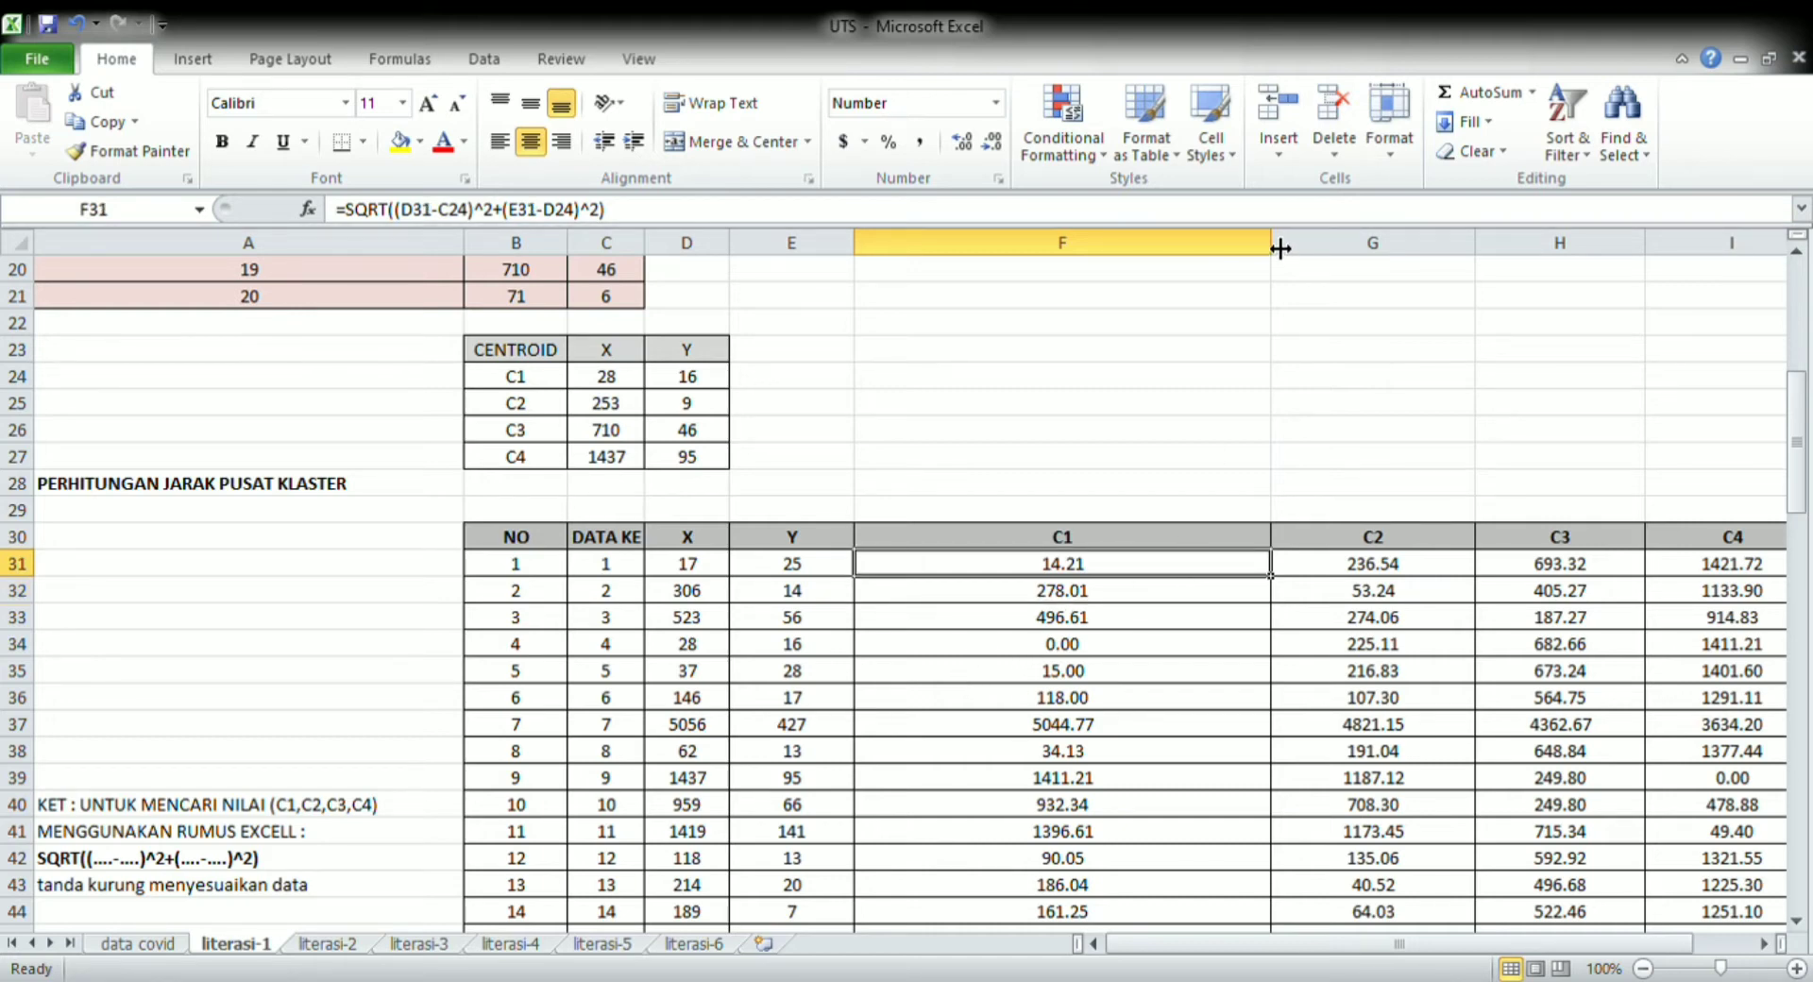
left_click_drag(1271, 246, 1147, 295)
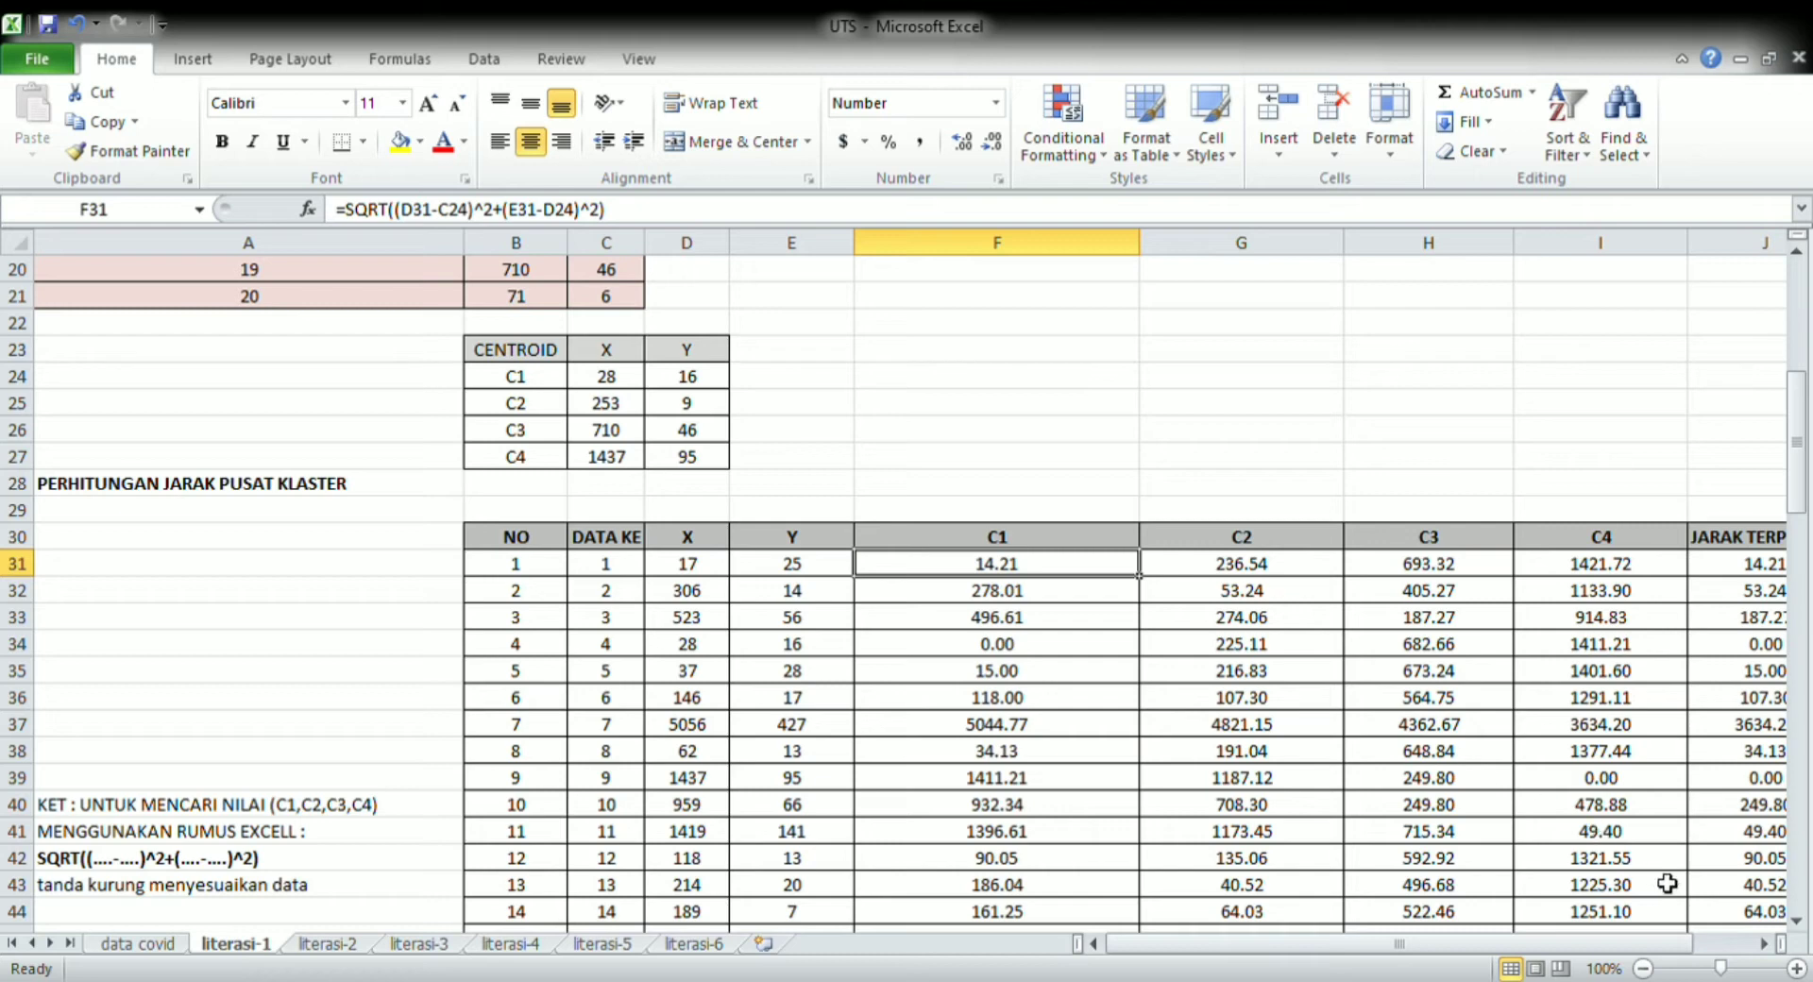
Replace the first record's JARAK TERPENDEK entry in J31 with the formula =MIN(F31:I31)
left_click(1756, 943)
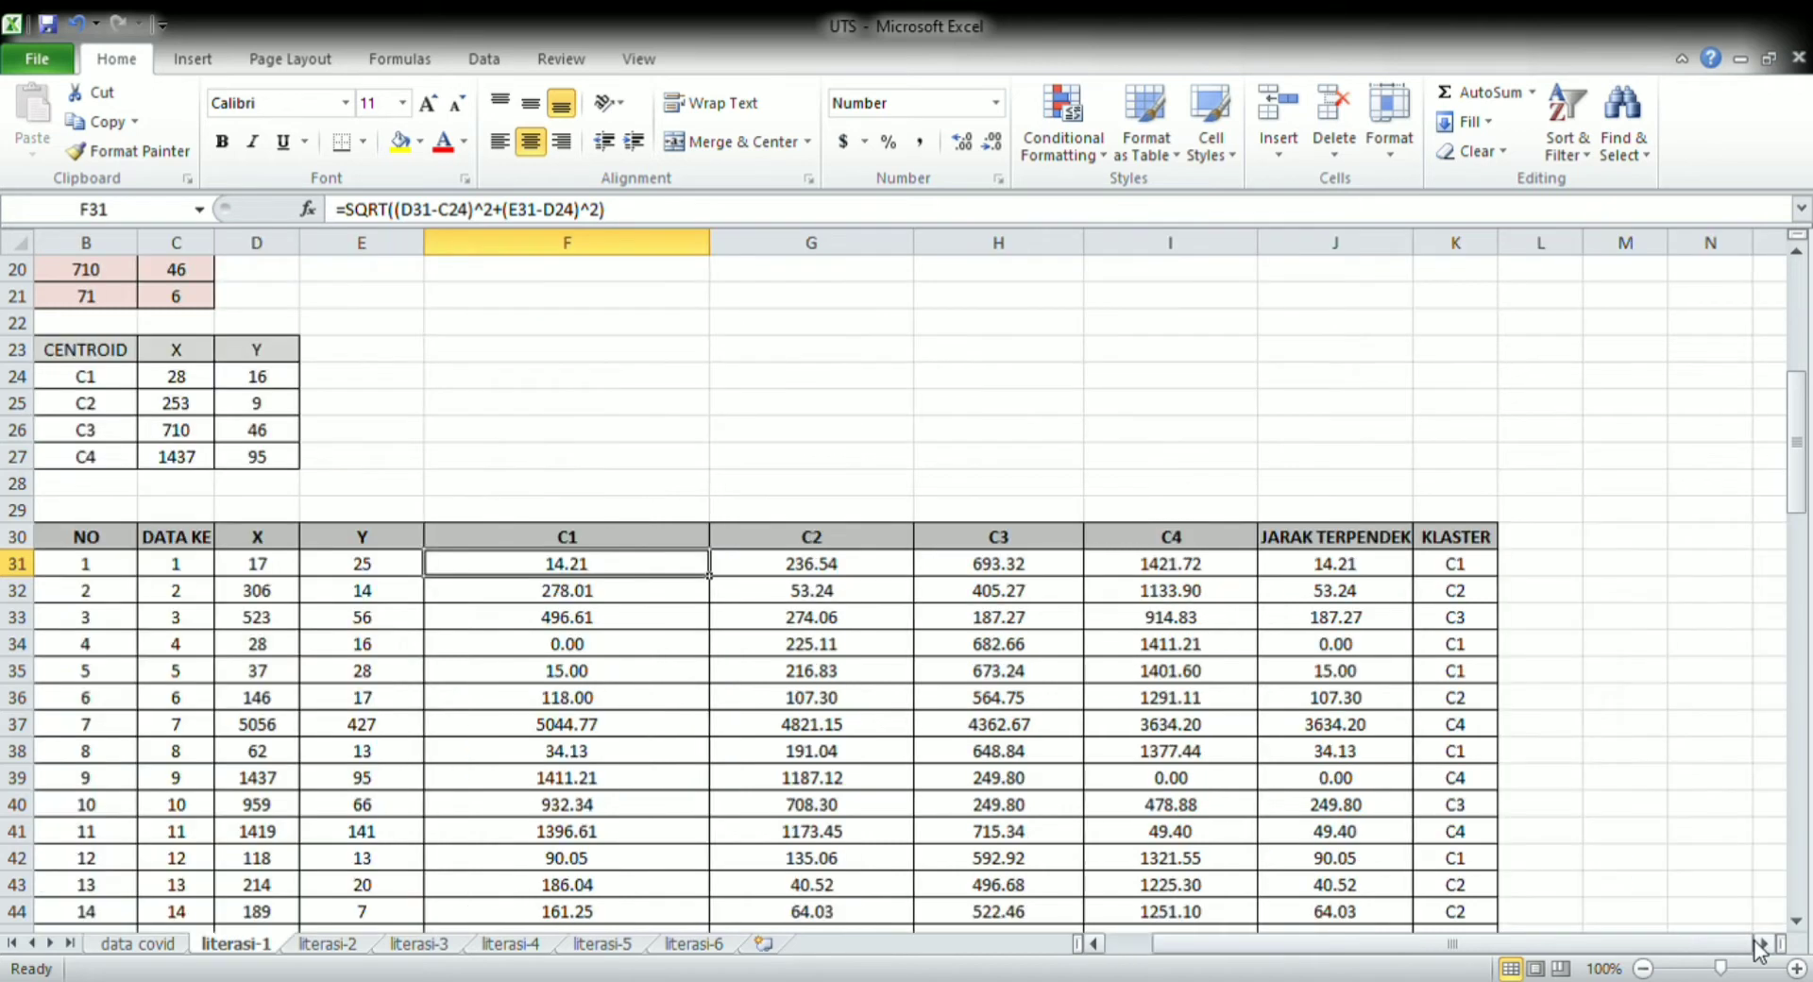
left_click(1395, 572)
key("BackSpace")
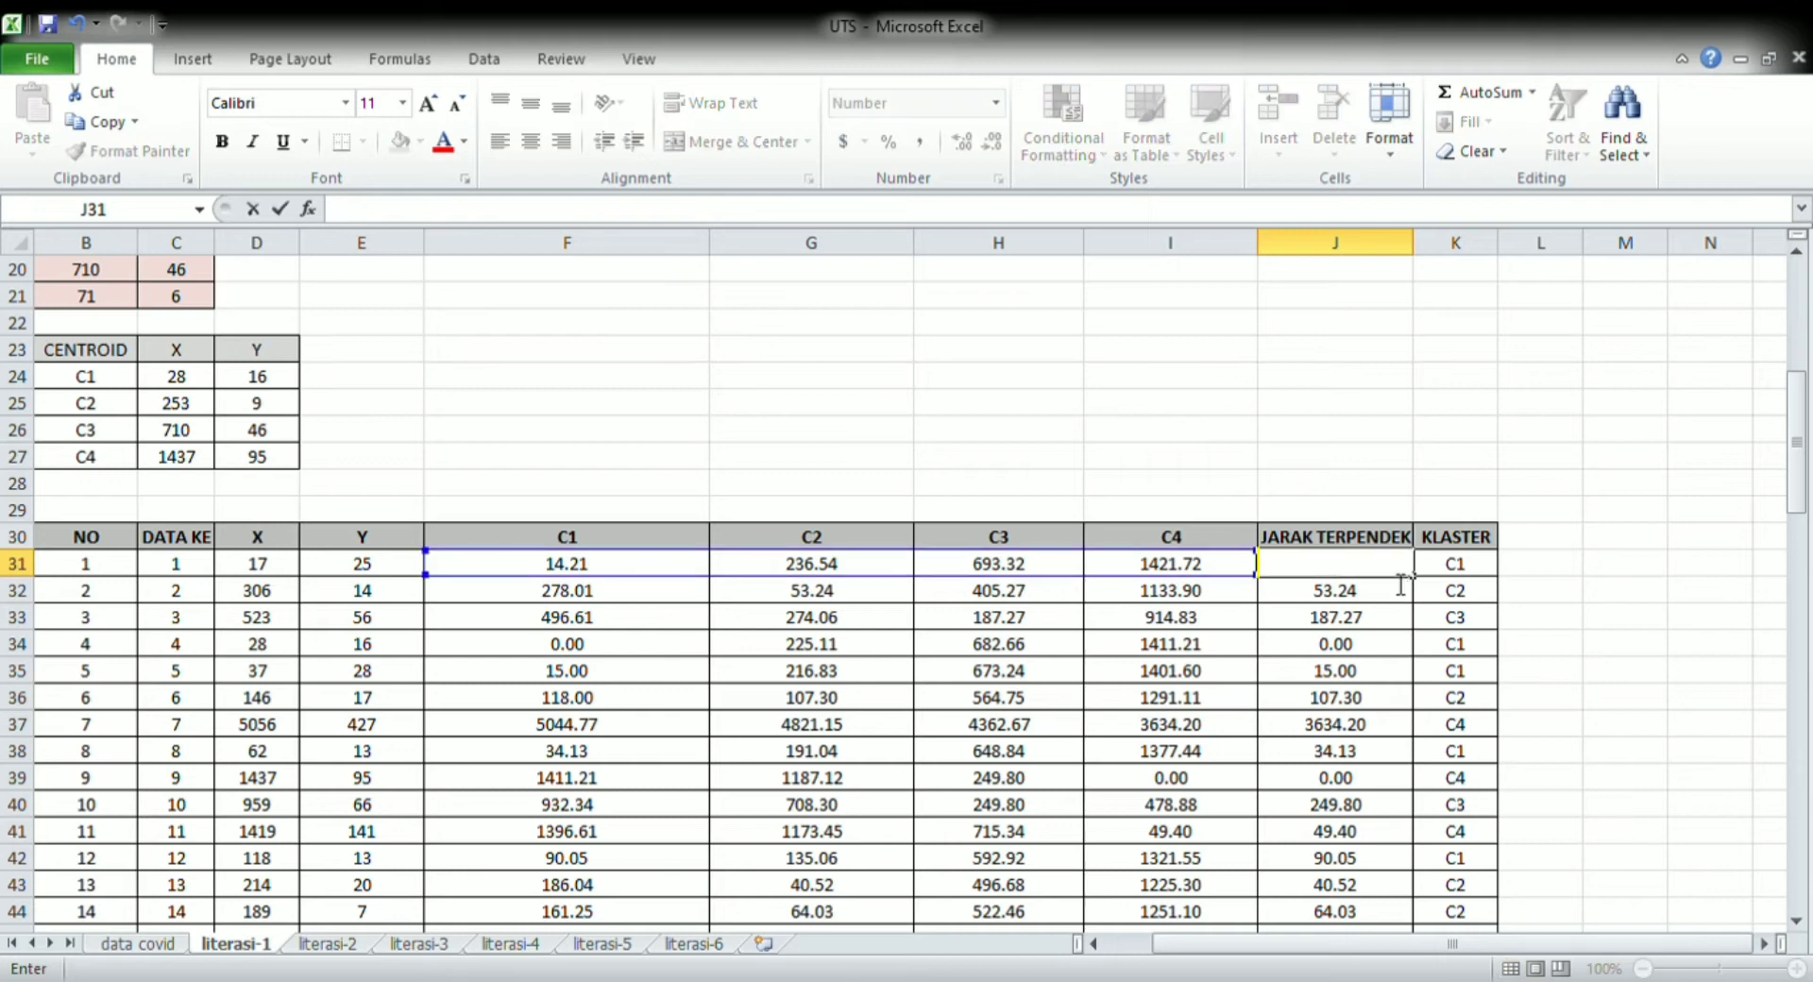
type("=min(")
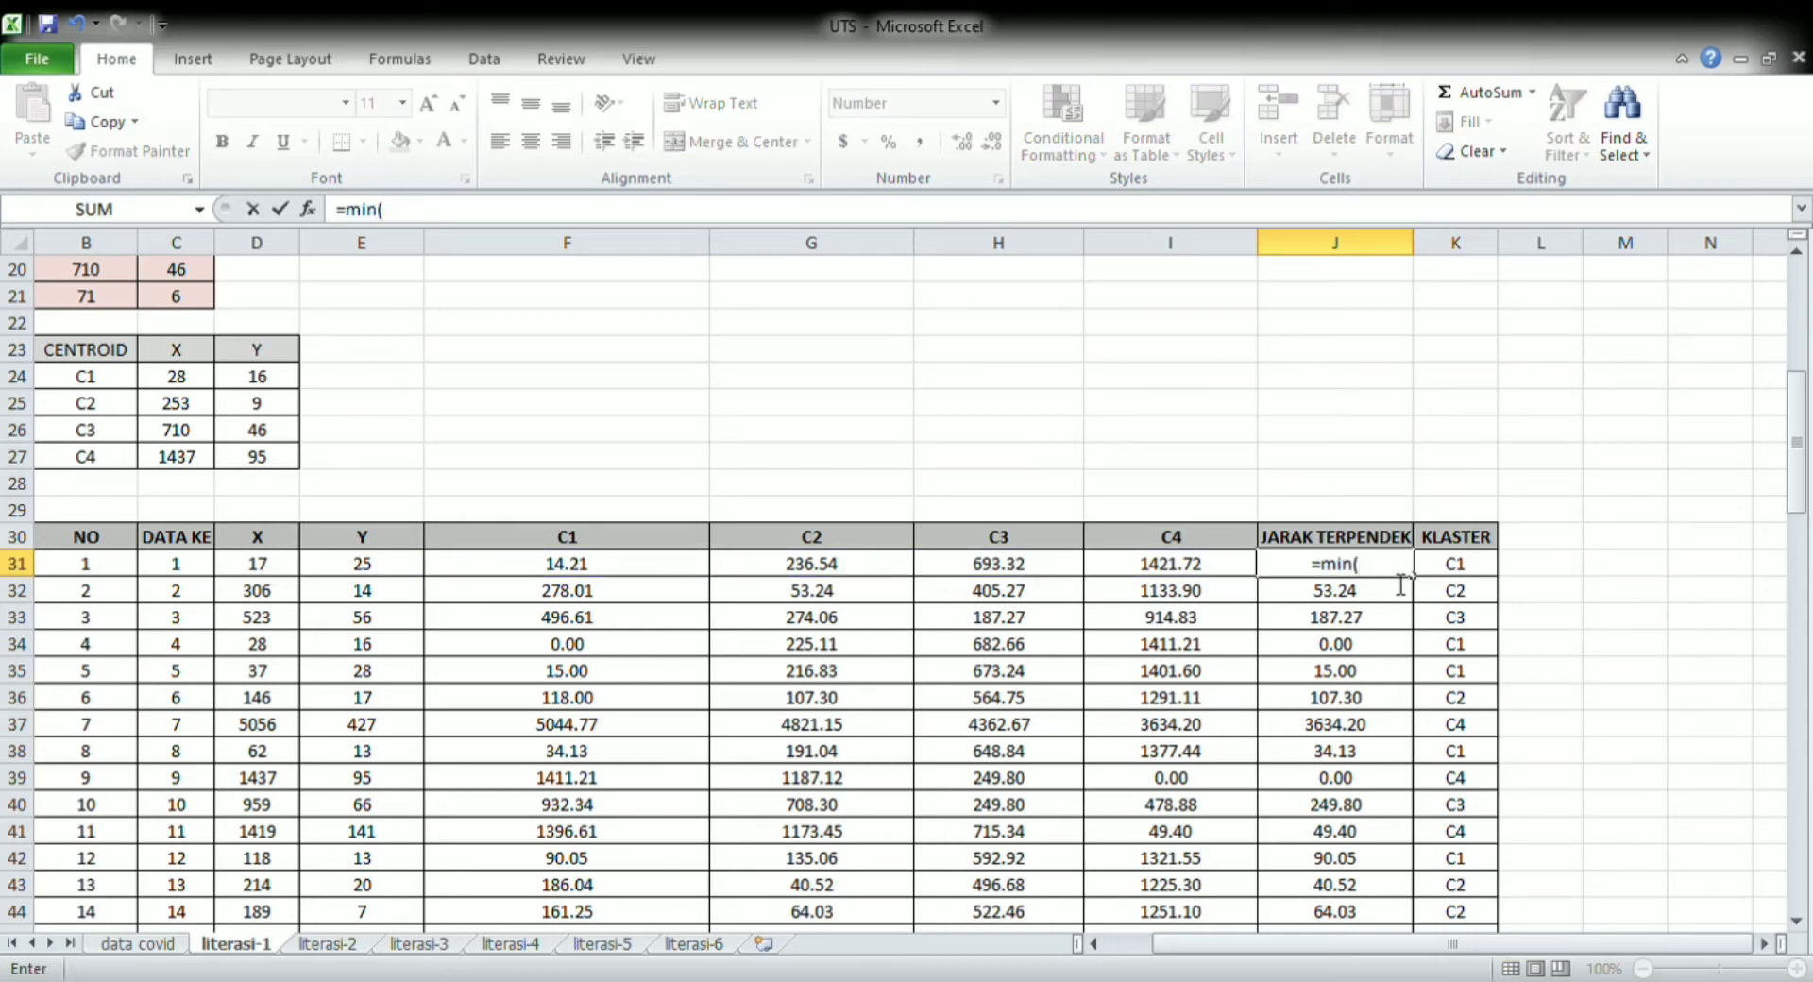
left_click_drag(576, 567, 1114, 571)
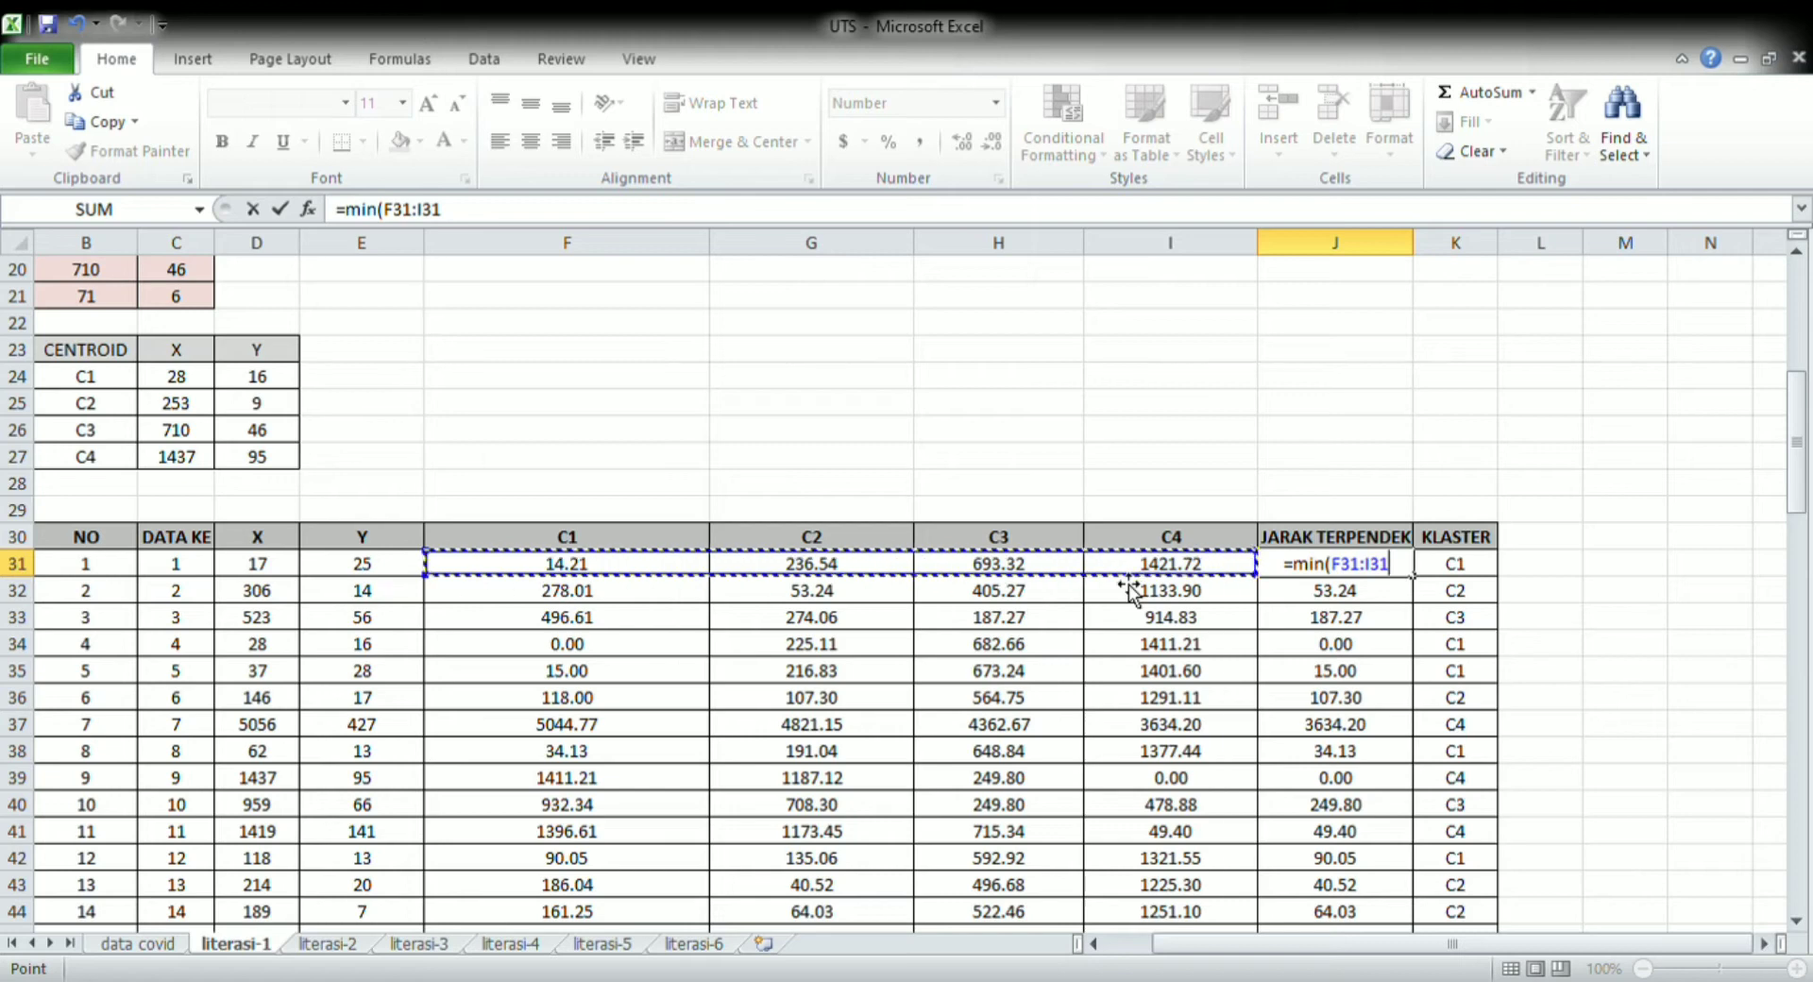
type(")")
key("Return")
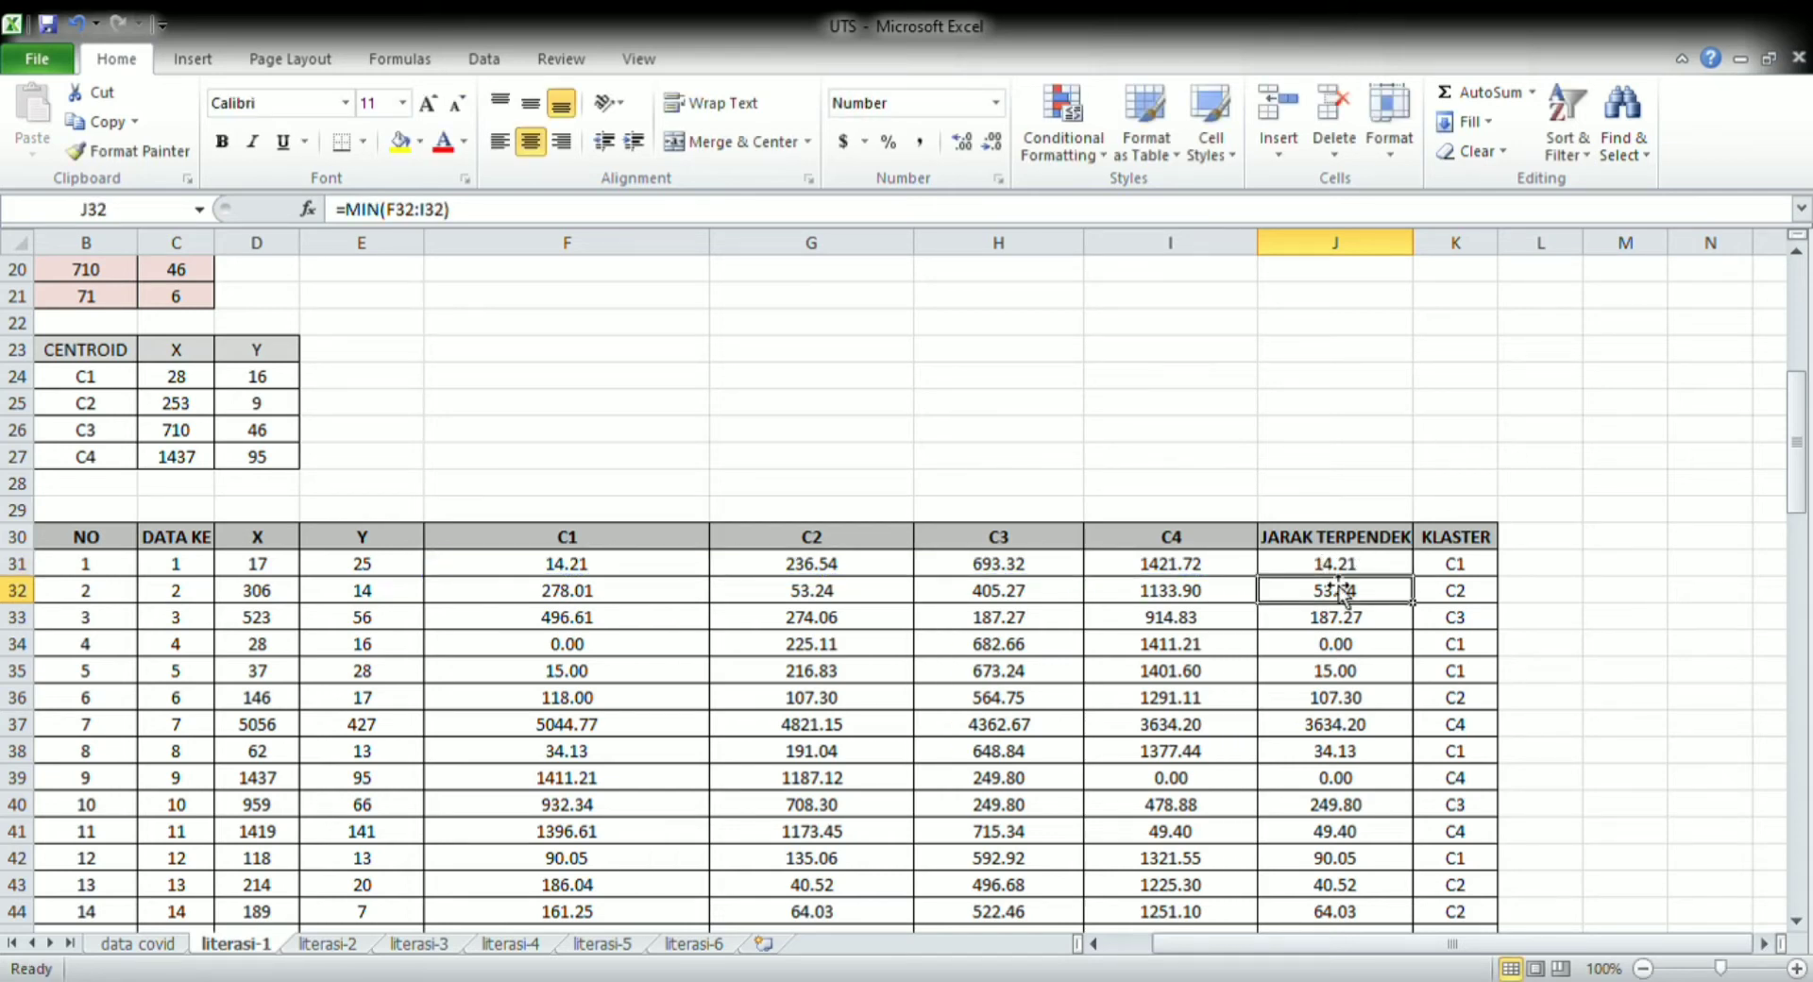
Compare the first record's shortest distance in J31 with its C1 distance in F31 and cluster label in K31
left_click(1472, 570)
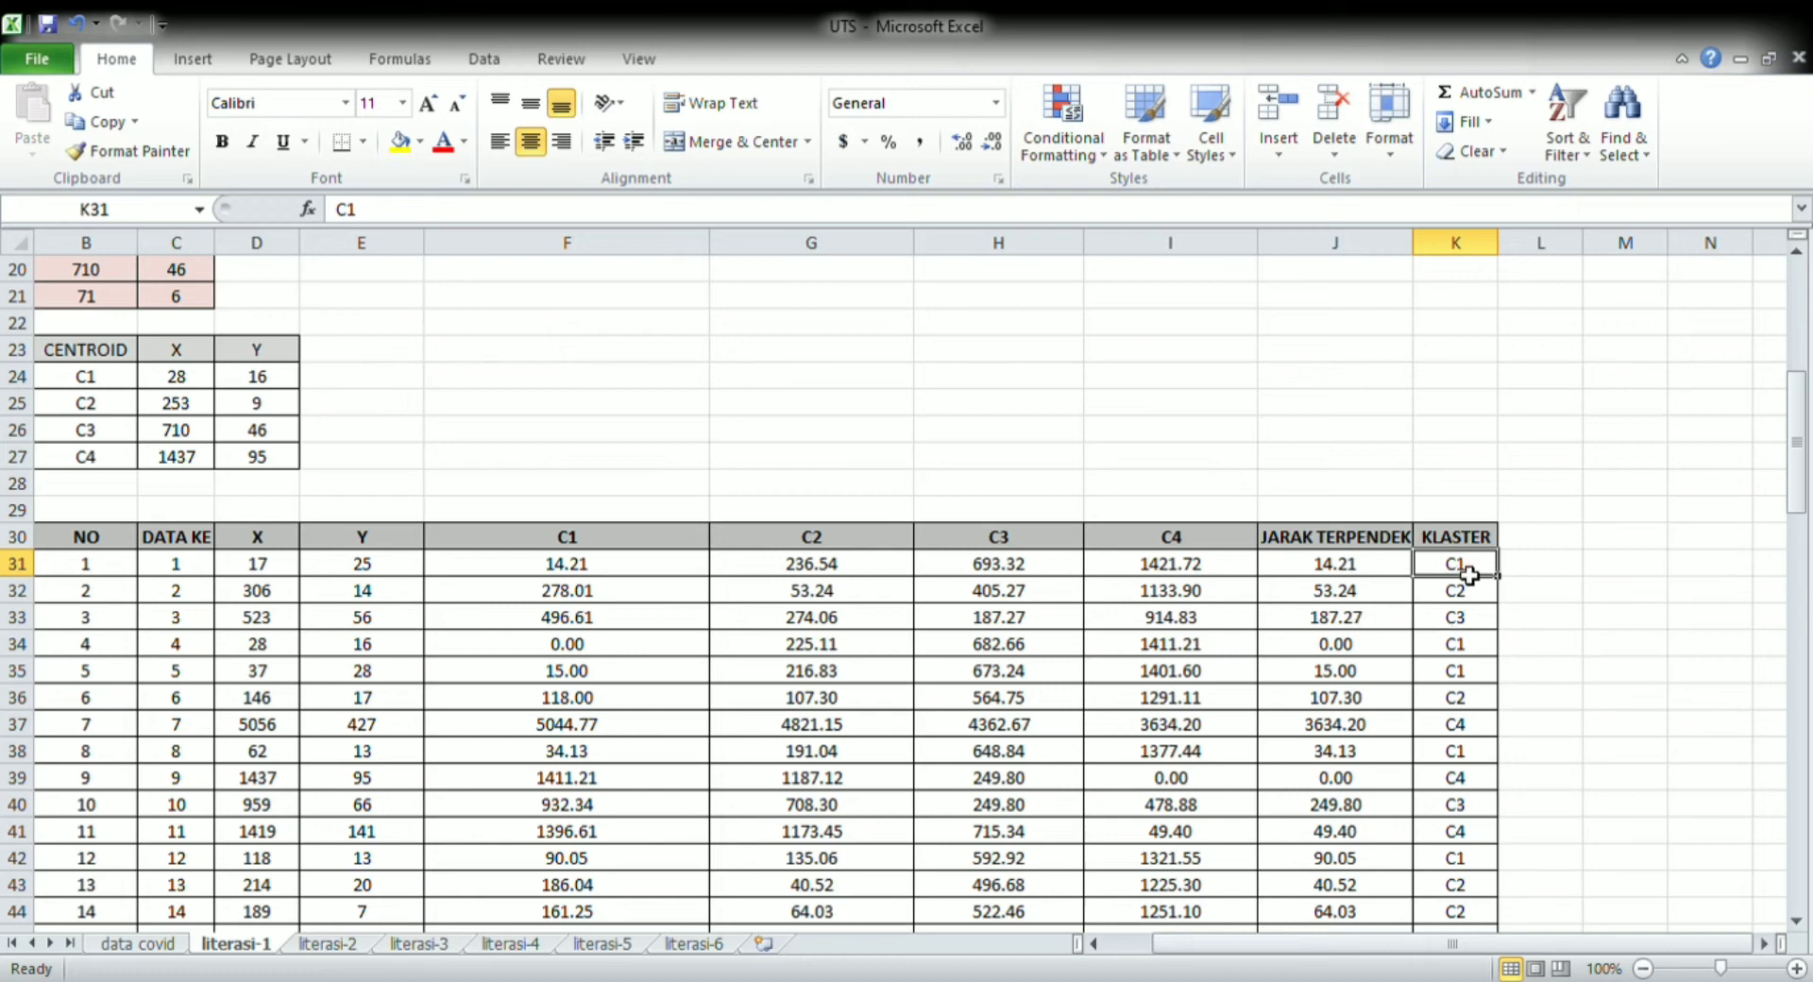
left_click(1363, 575)
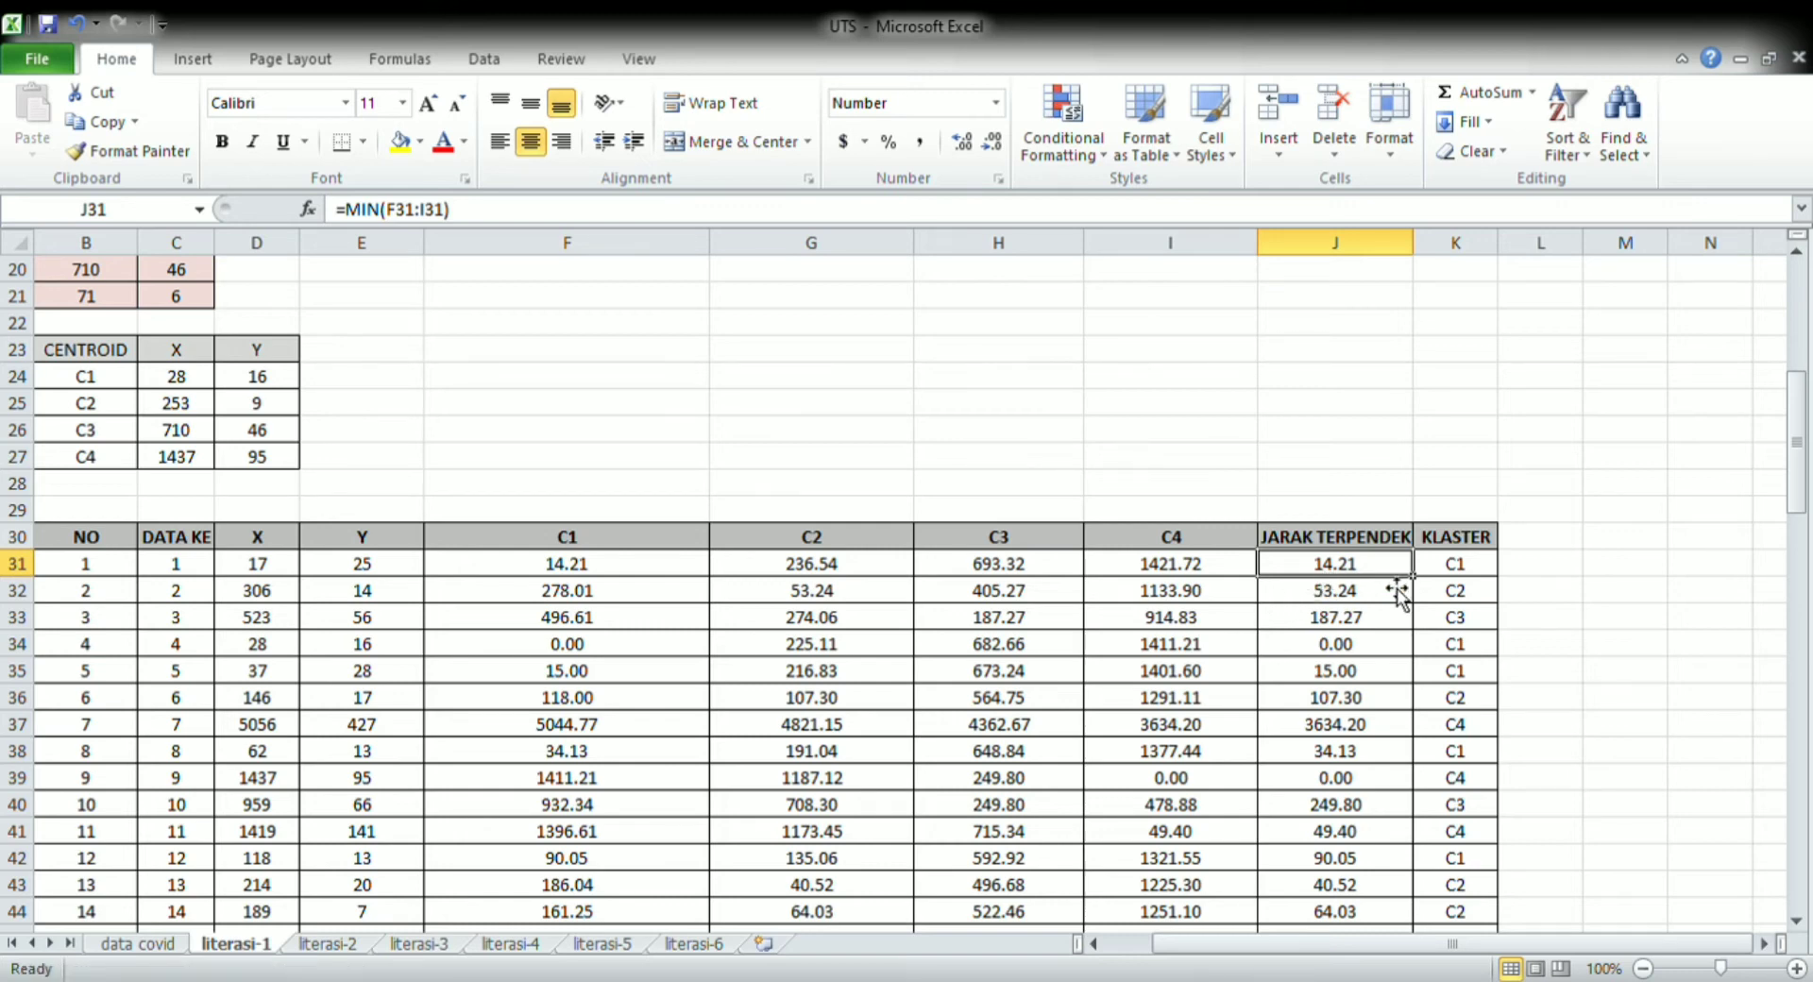
left_click(534, 572)
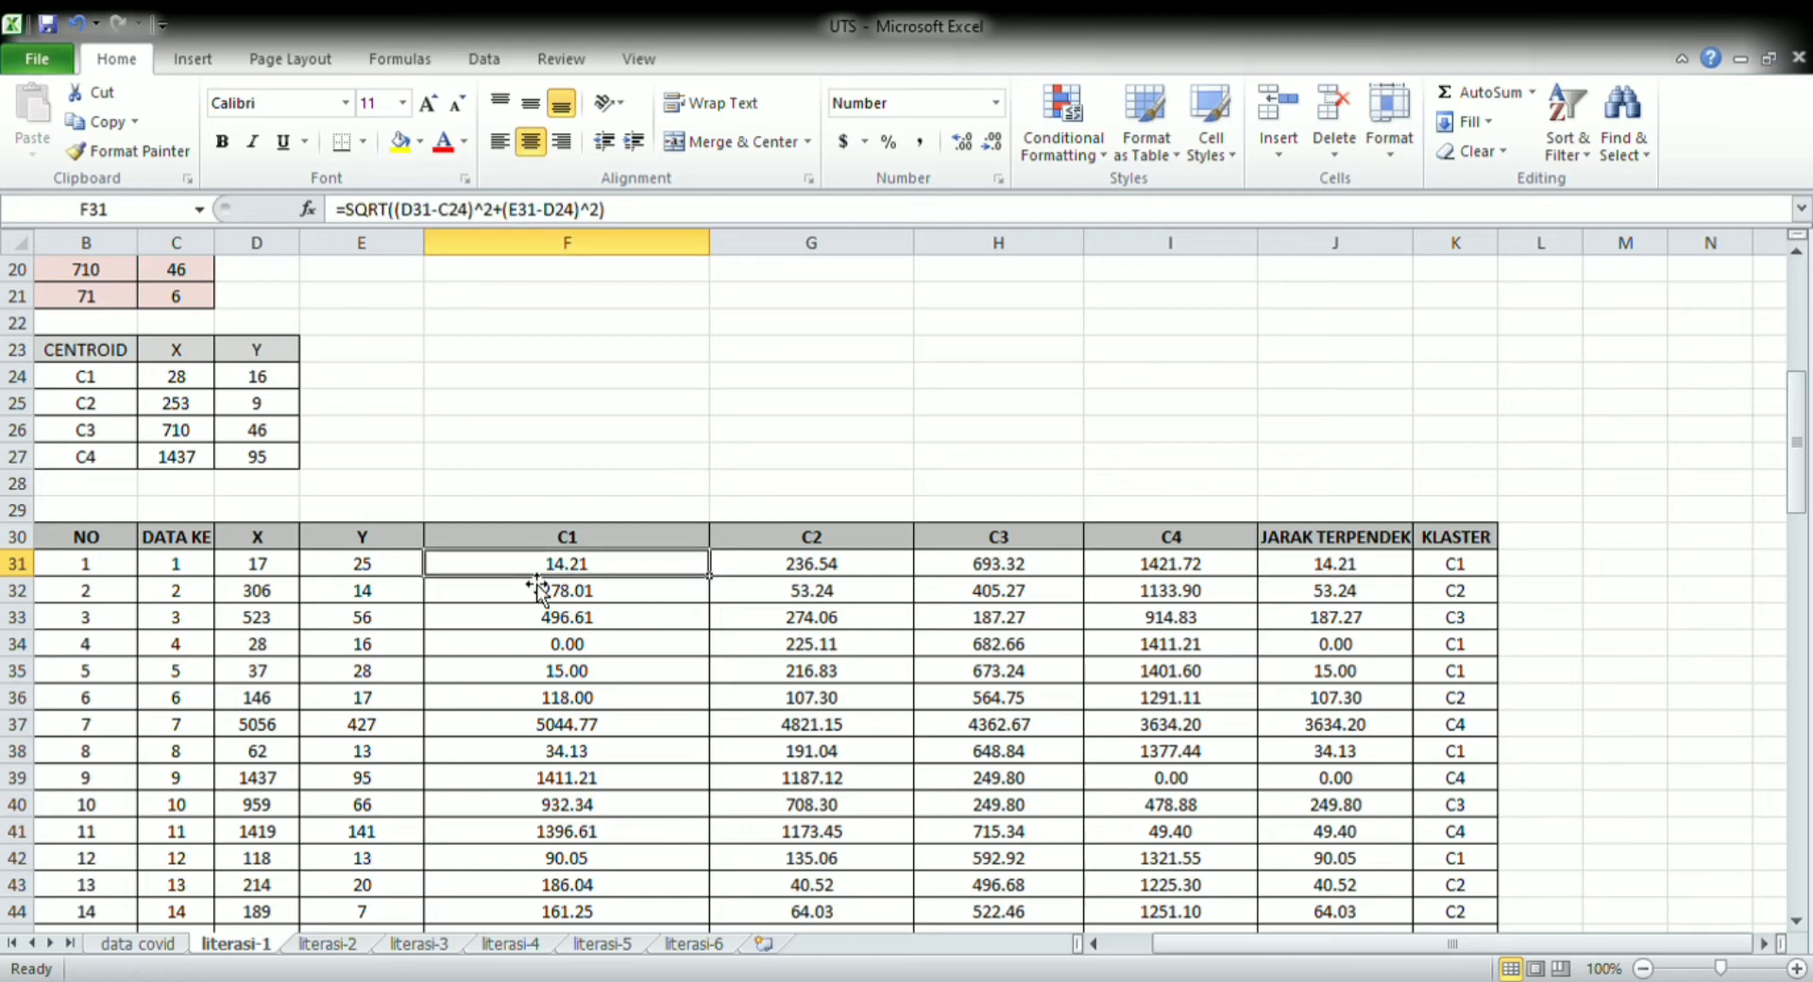
left_click(1482, 577)
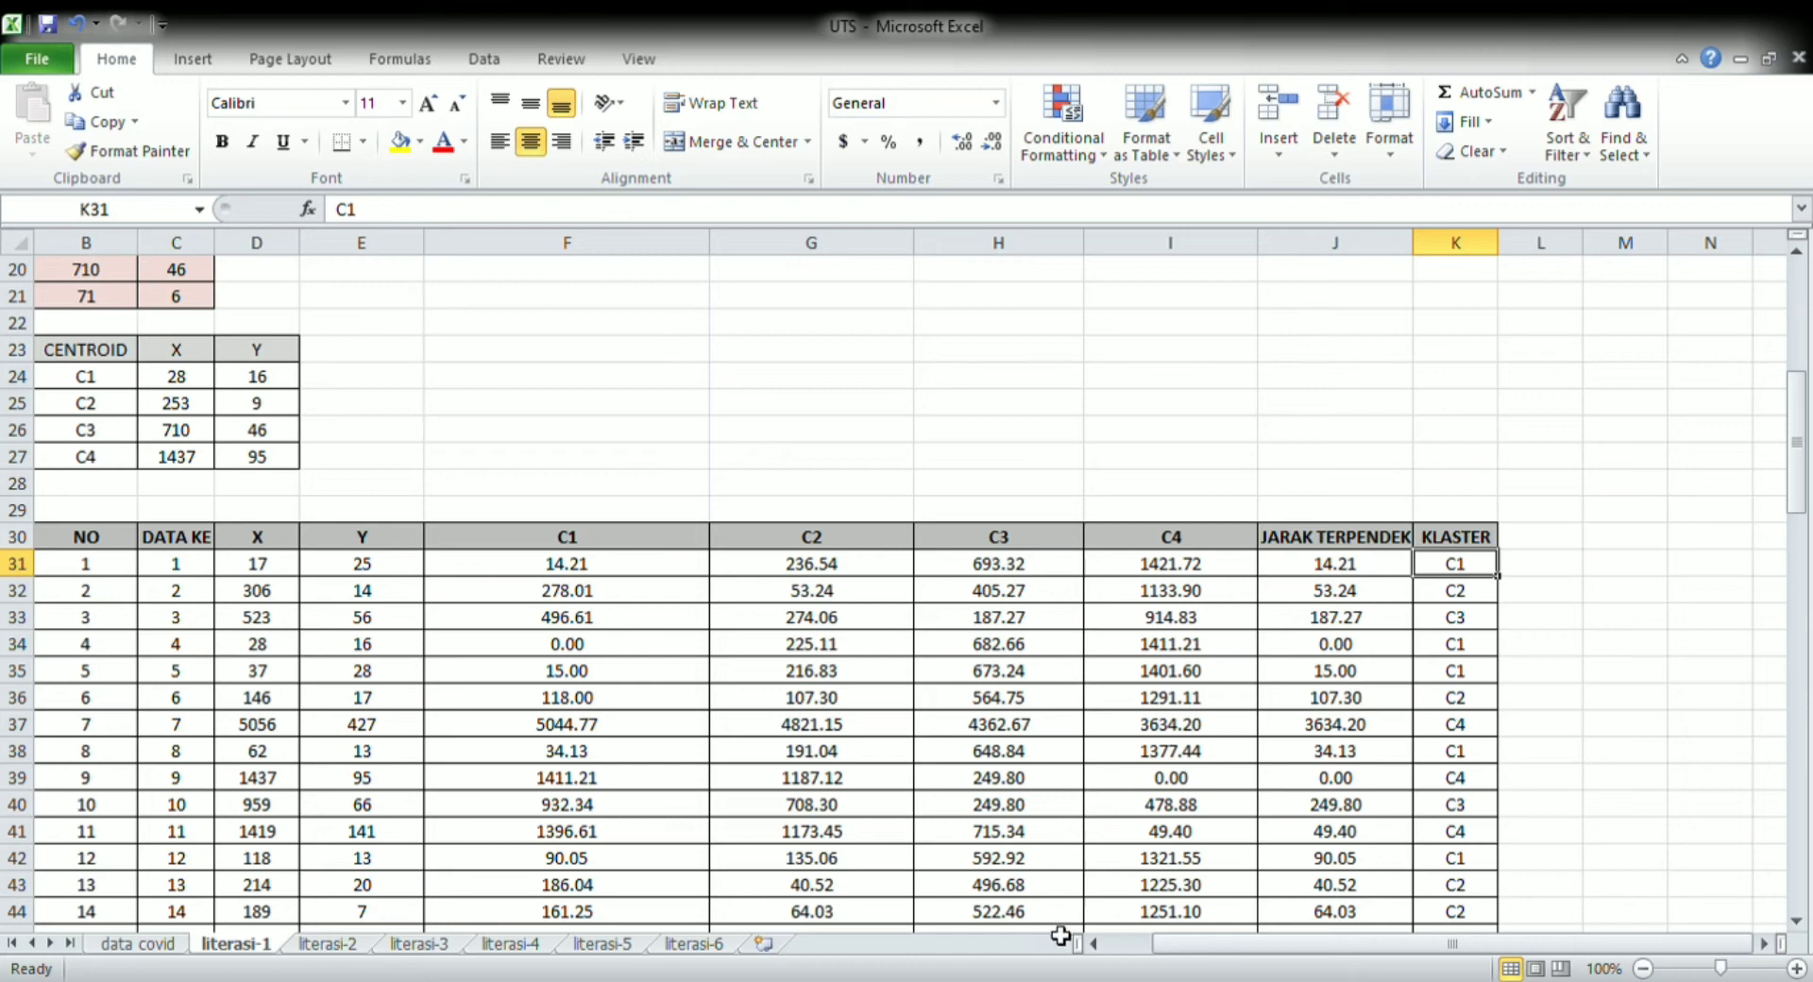
Review the data grouping table on literasi-1 and inspect the average formulas for cluster C1's X and Y in C87 and D87
left_click(1092, 943)
left_click(1092, 943)
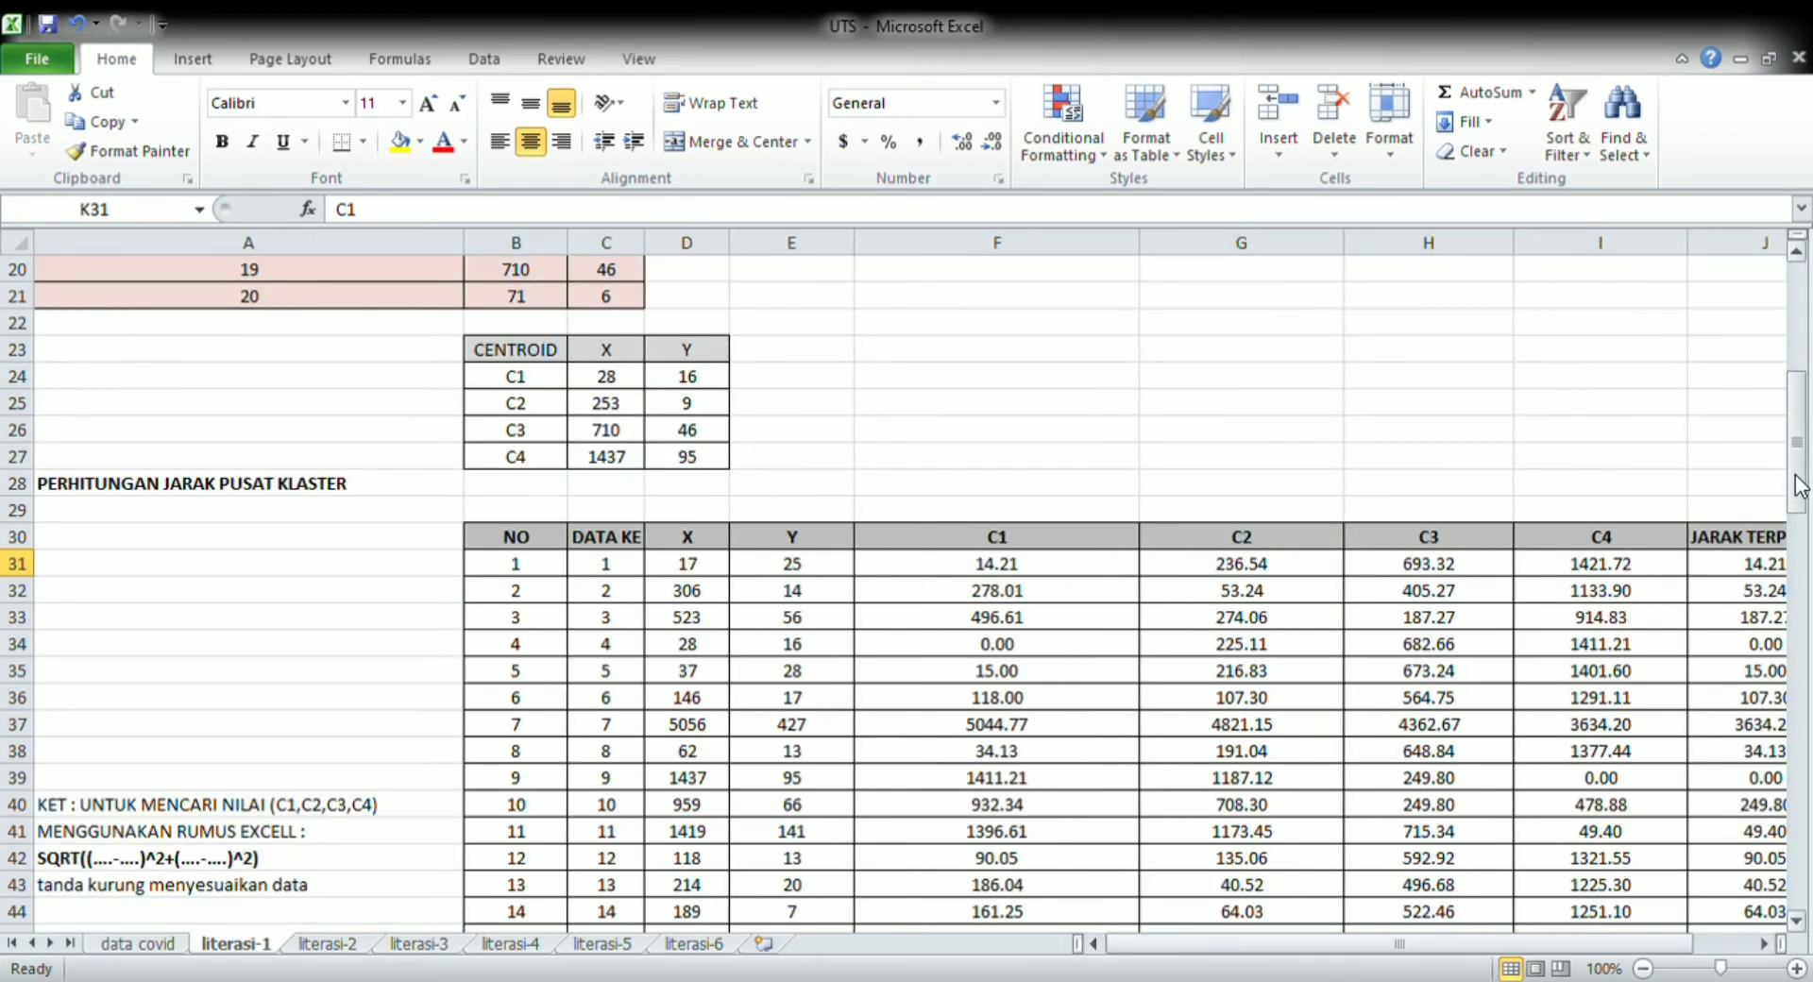
left_click_drag(1796, 486, 1810, 674)
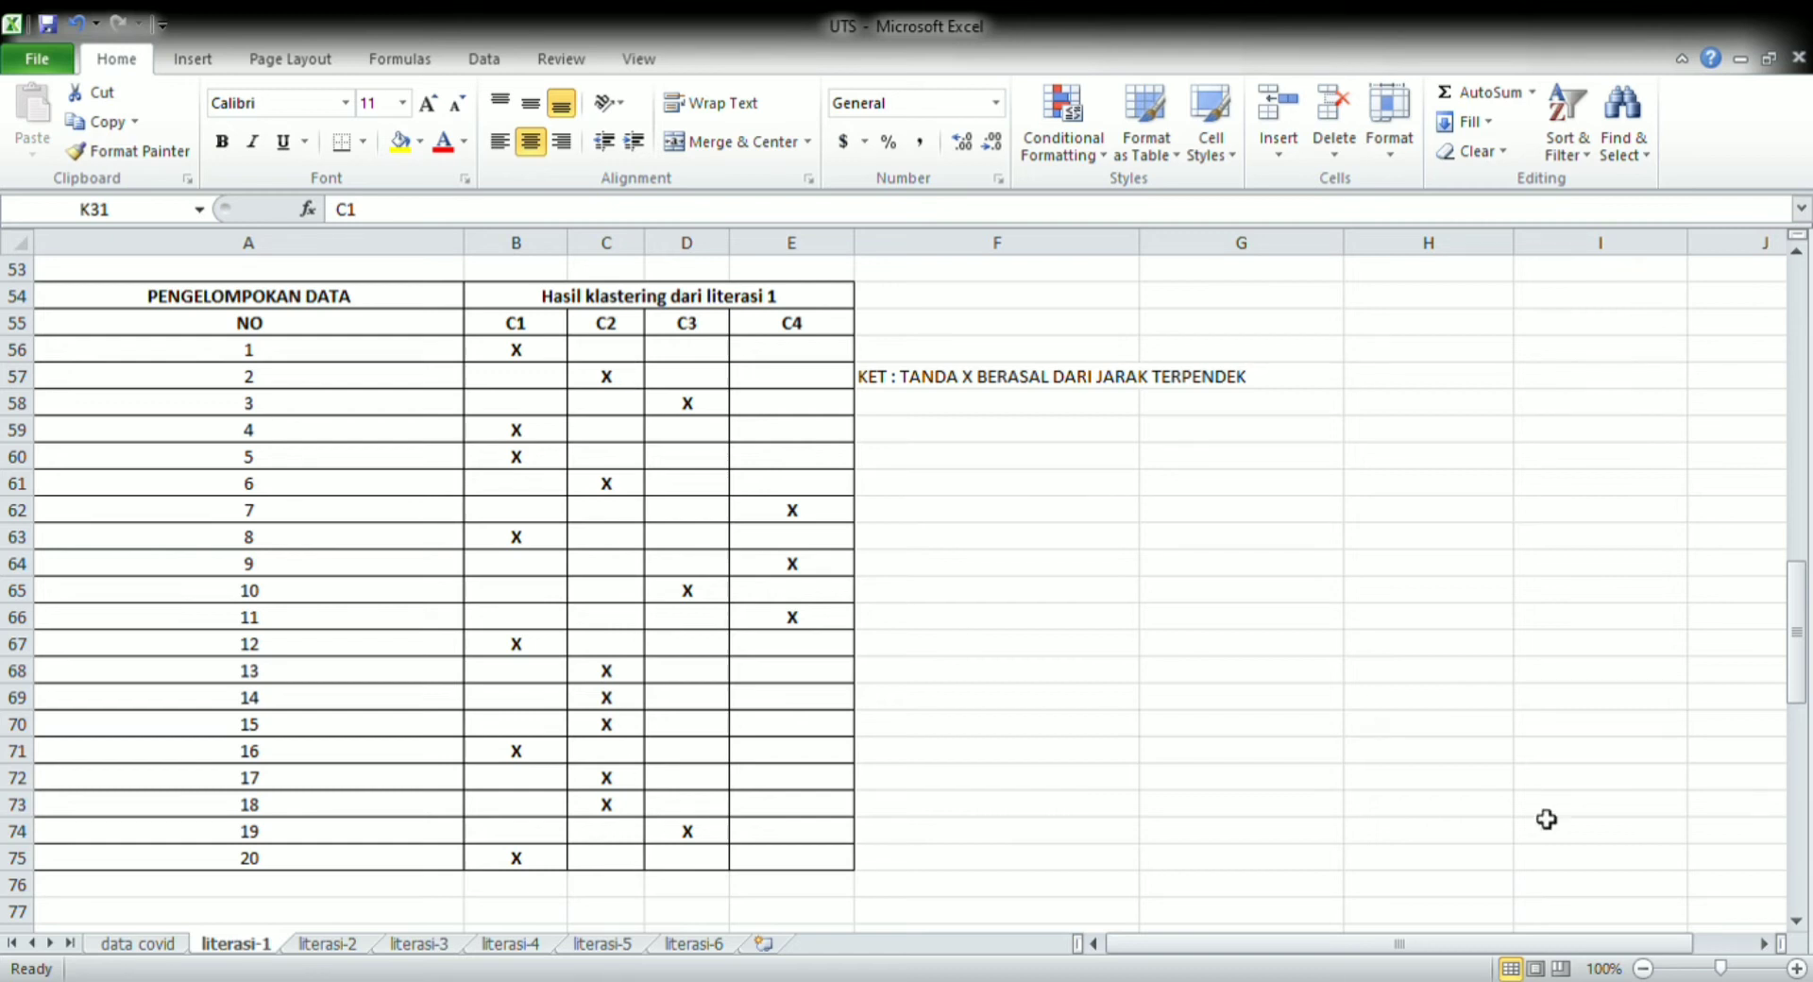
left_click(1795, 920)
scroll(1796, 923, "down", 3)
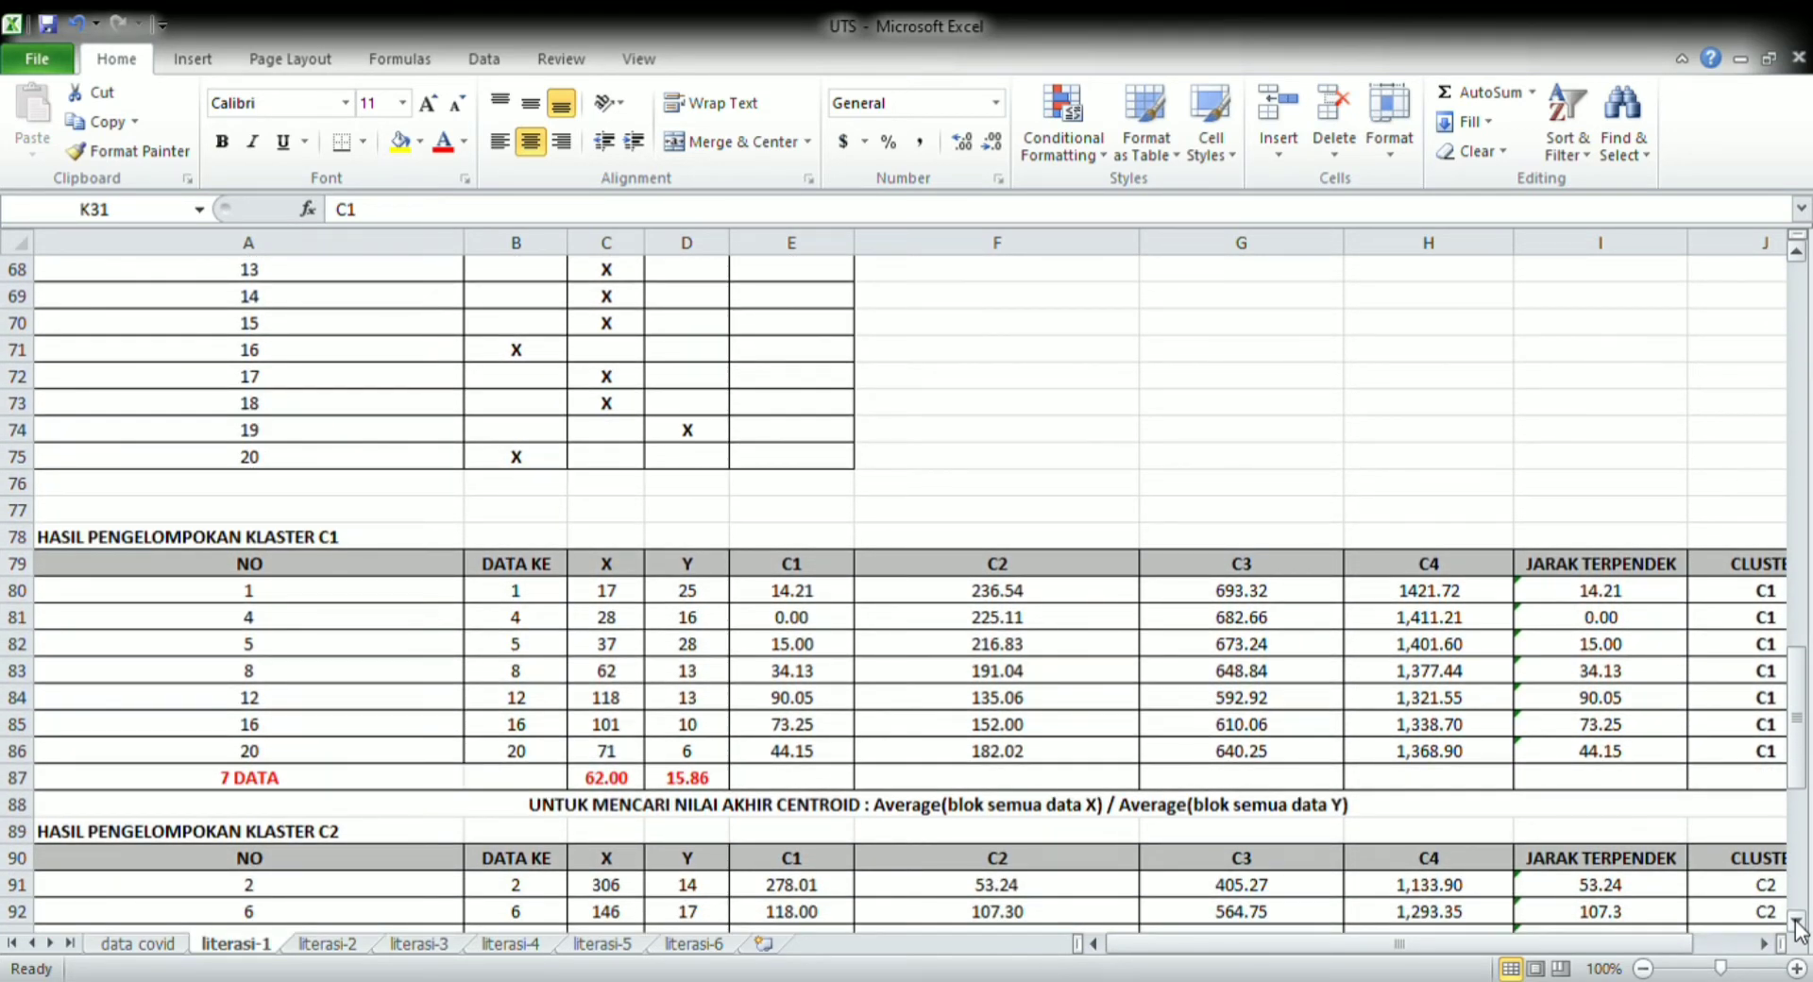
scroll(1796, 921, "down", 3)
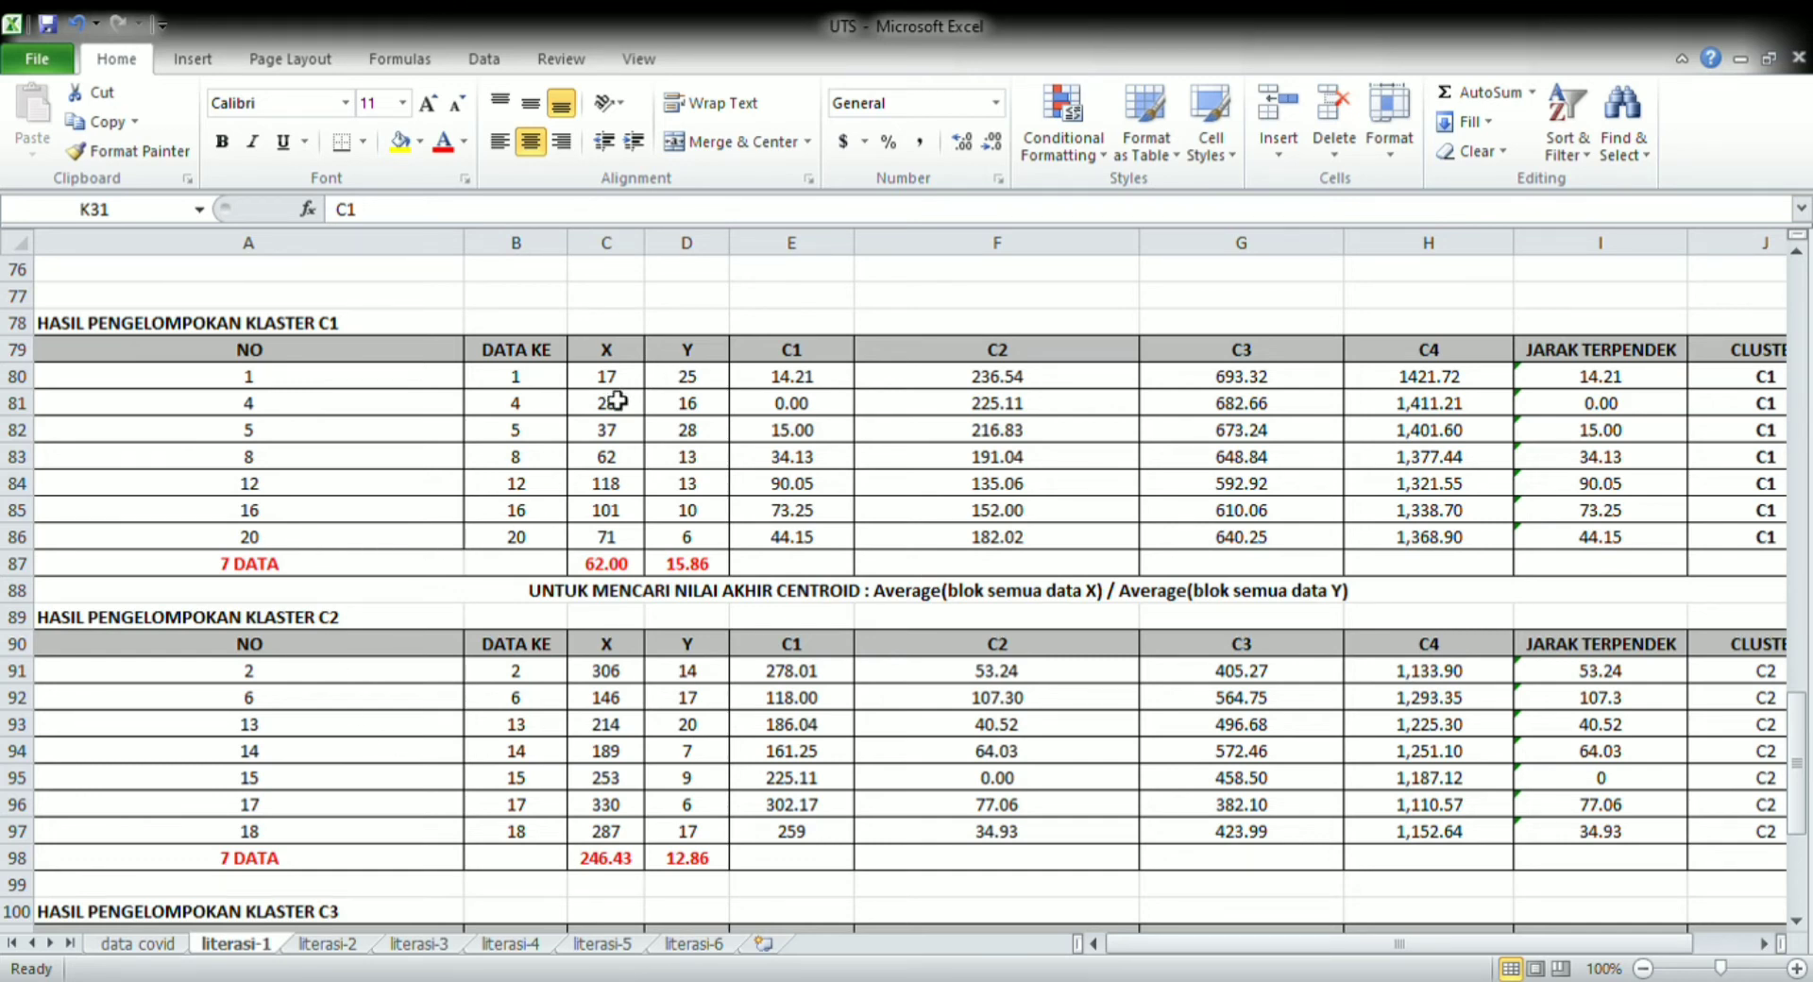
left_click(614, 570)
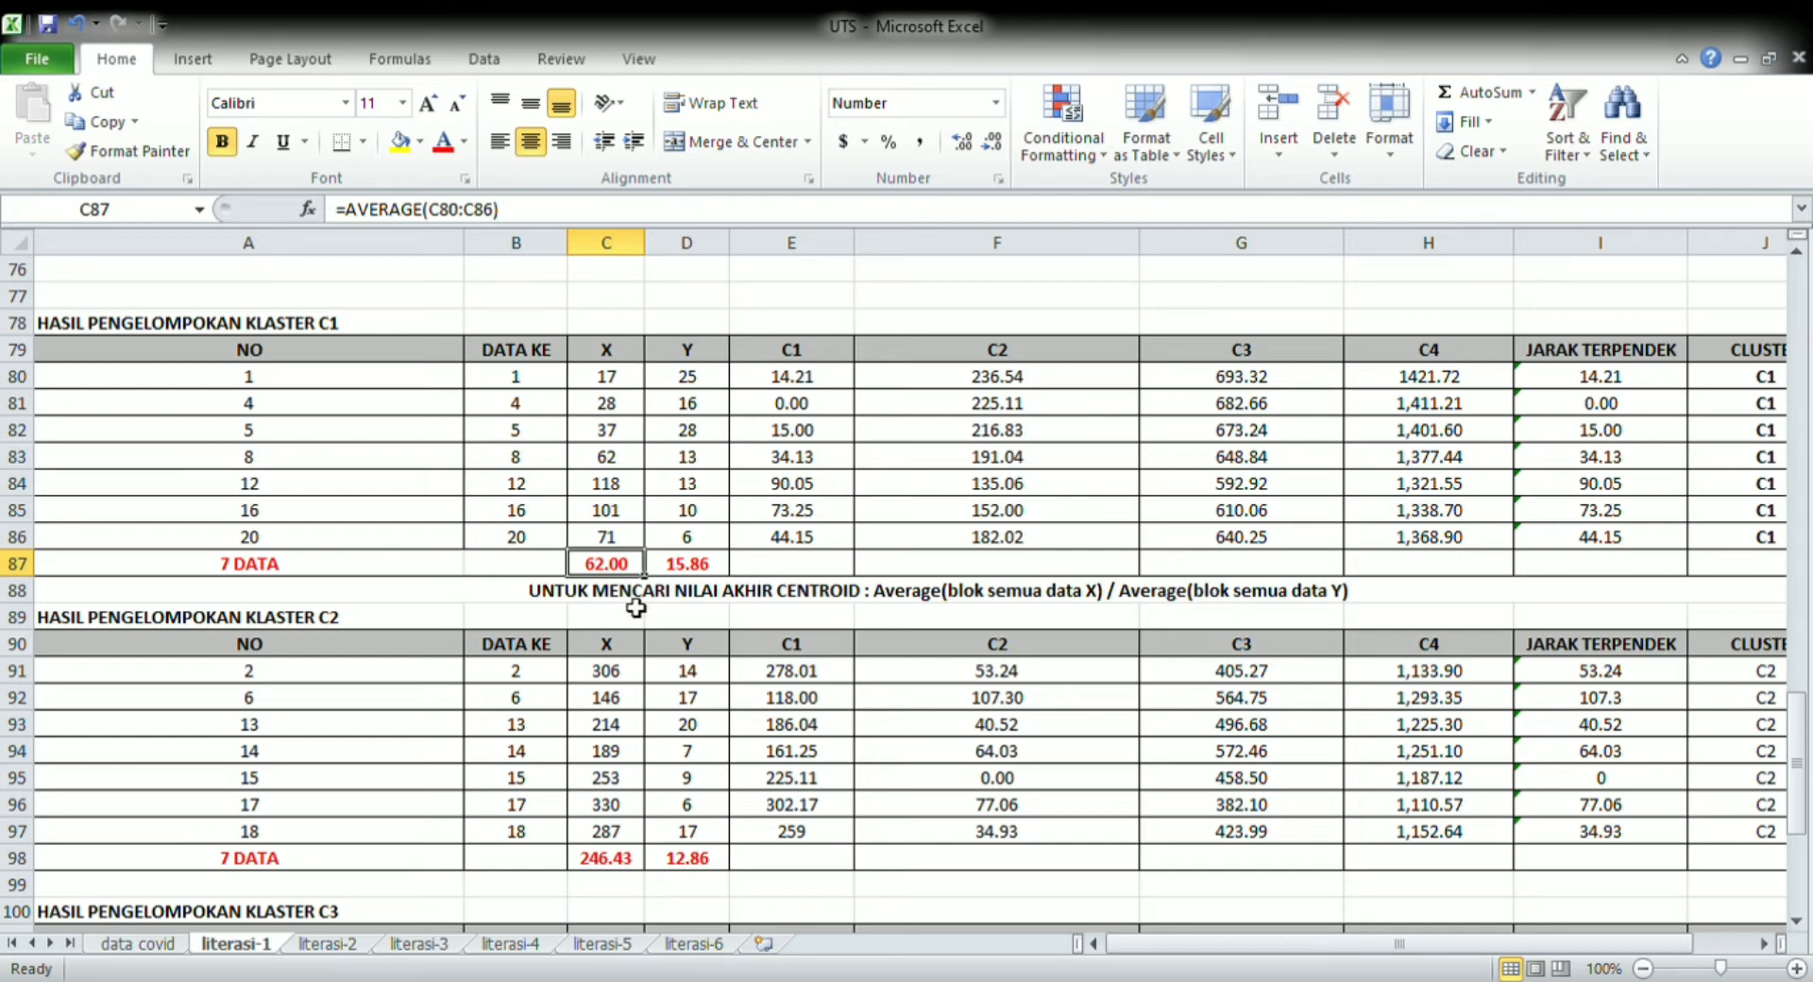
left_click(725, 572)
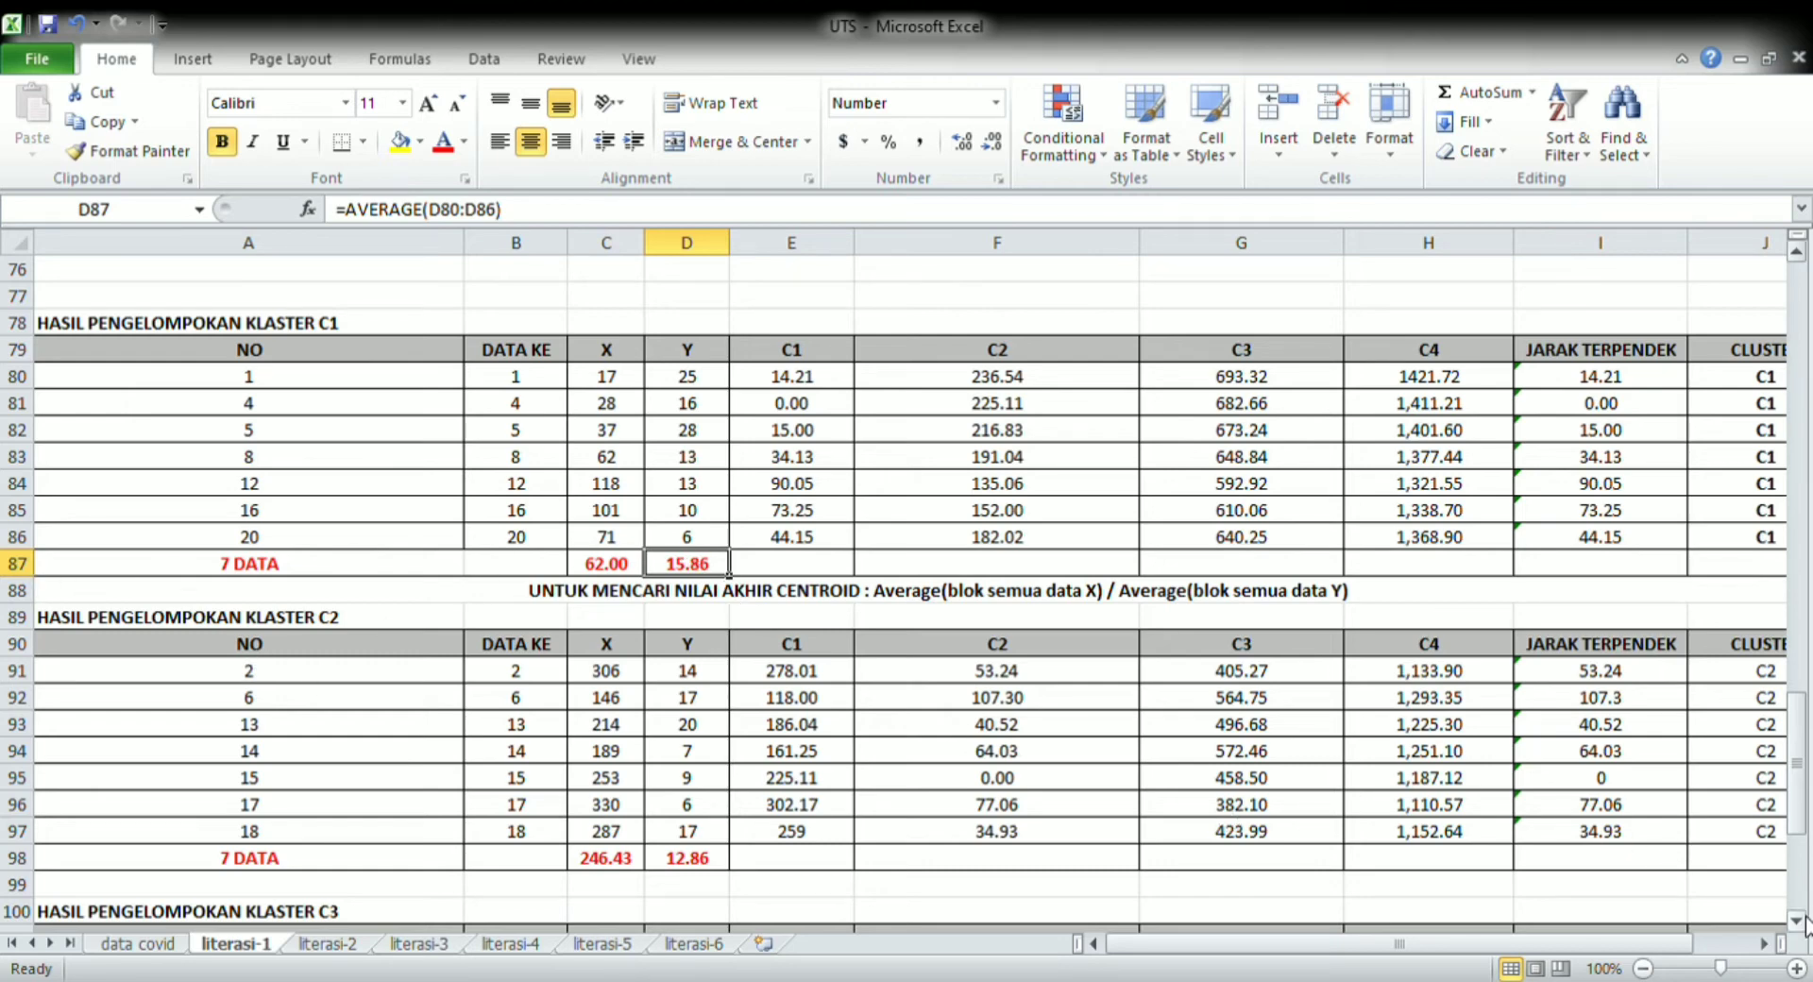
Examine the C2, C3 and C4 cluster results on literasi-1 and compare them with the sheet's initial centroids and distance table
scroll(1802, 923, "down", 3)
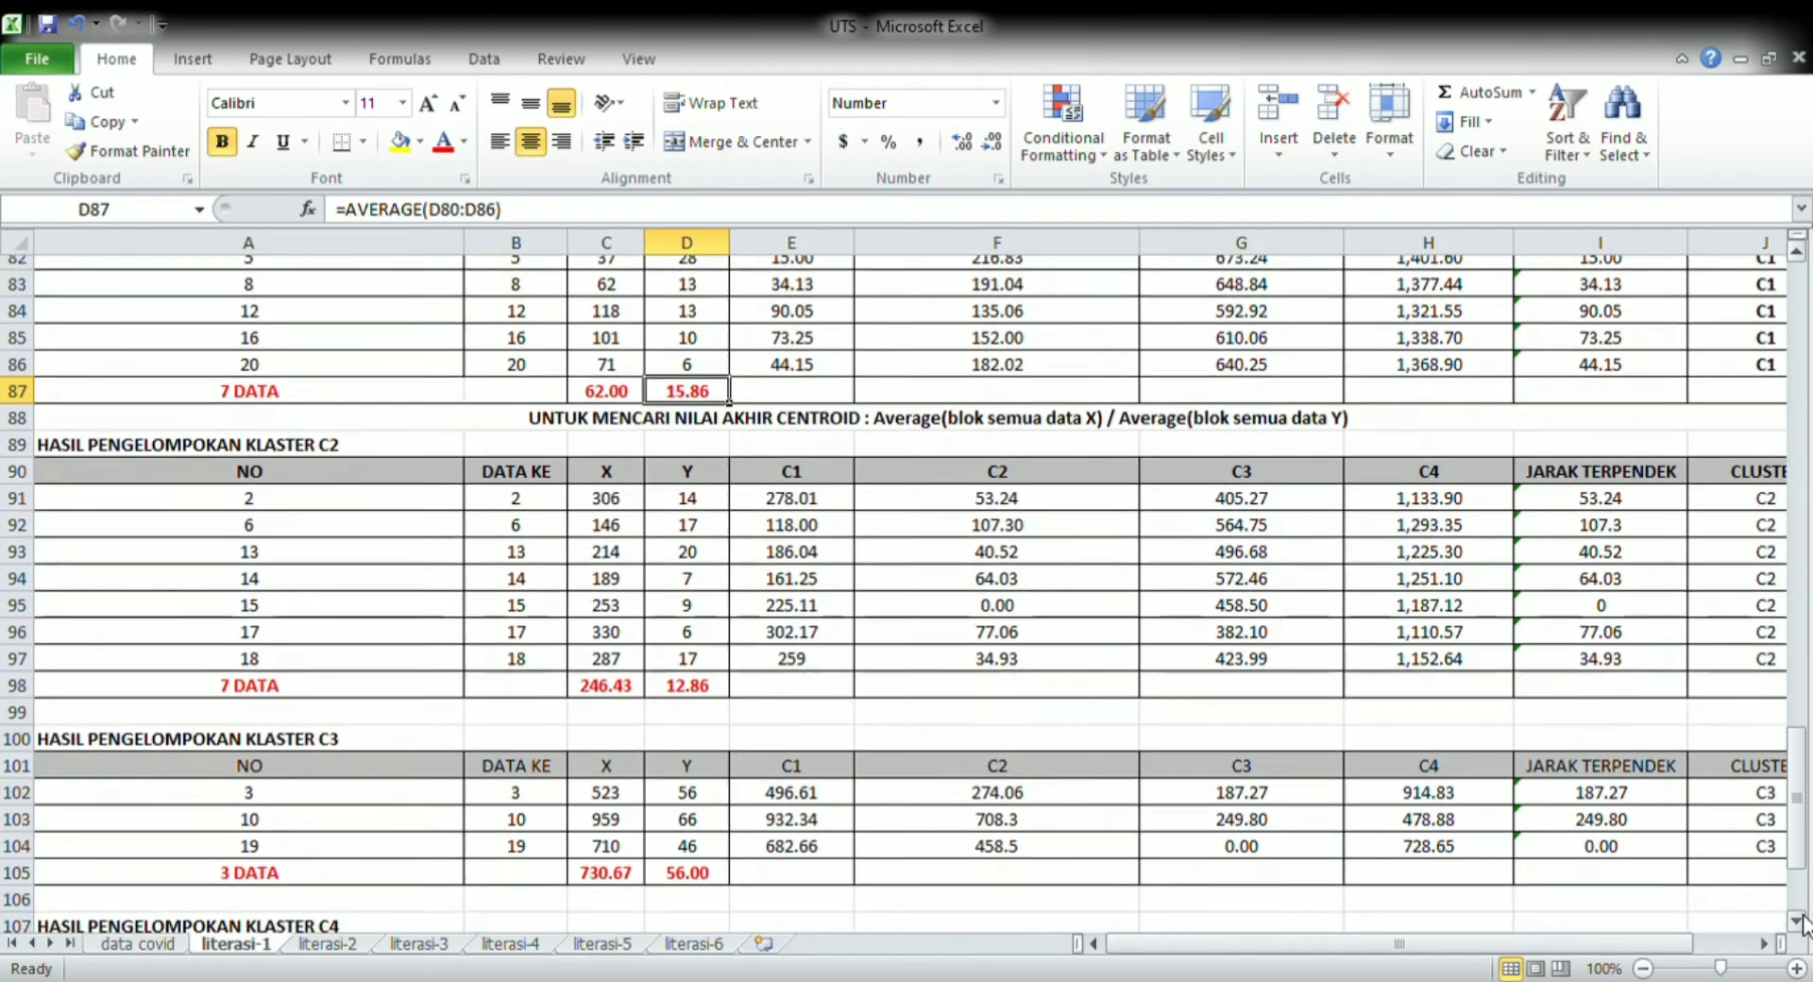
scroll(1801, 923, "down", 3)
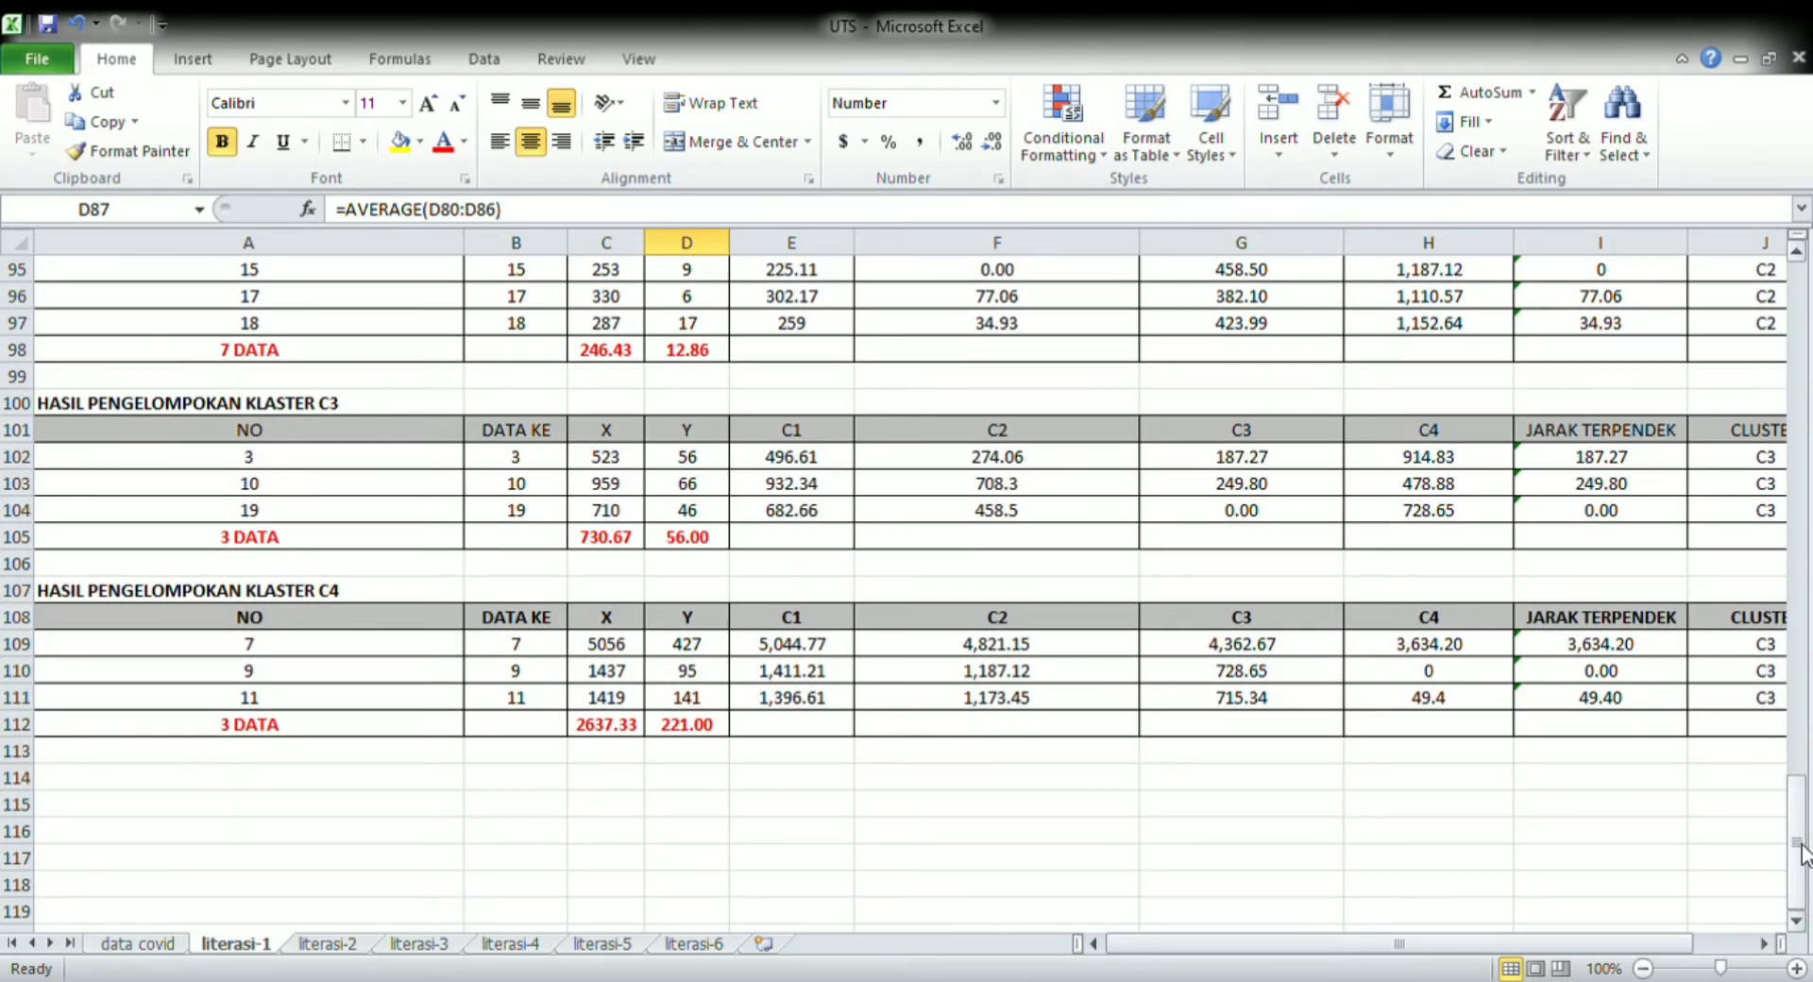
scroll(1803, 850, "up", 1)
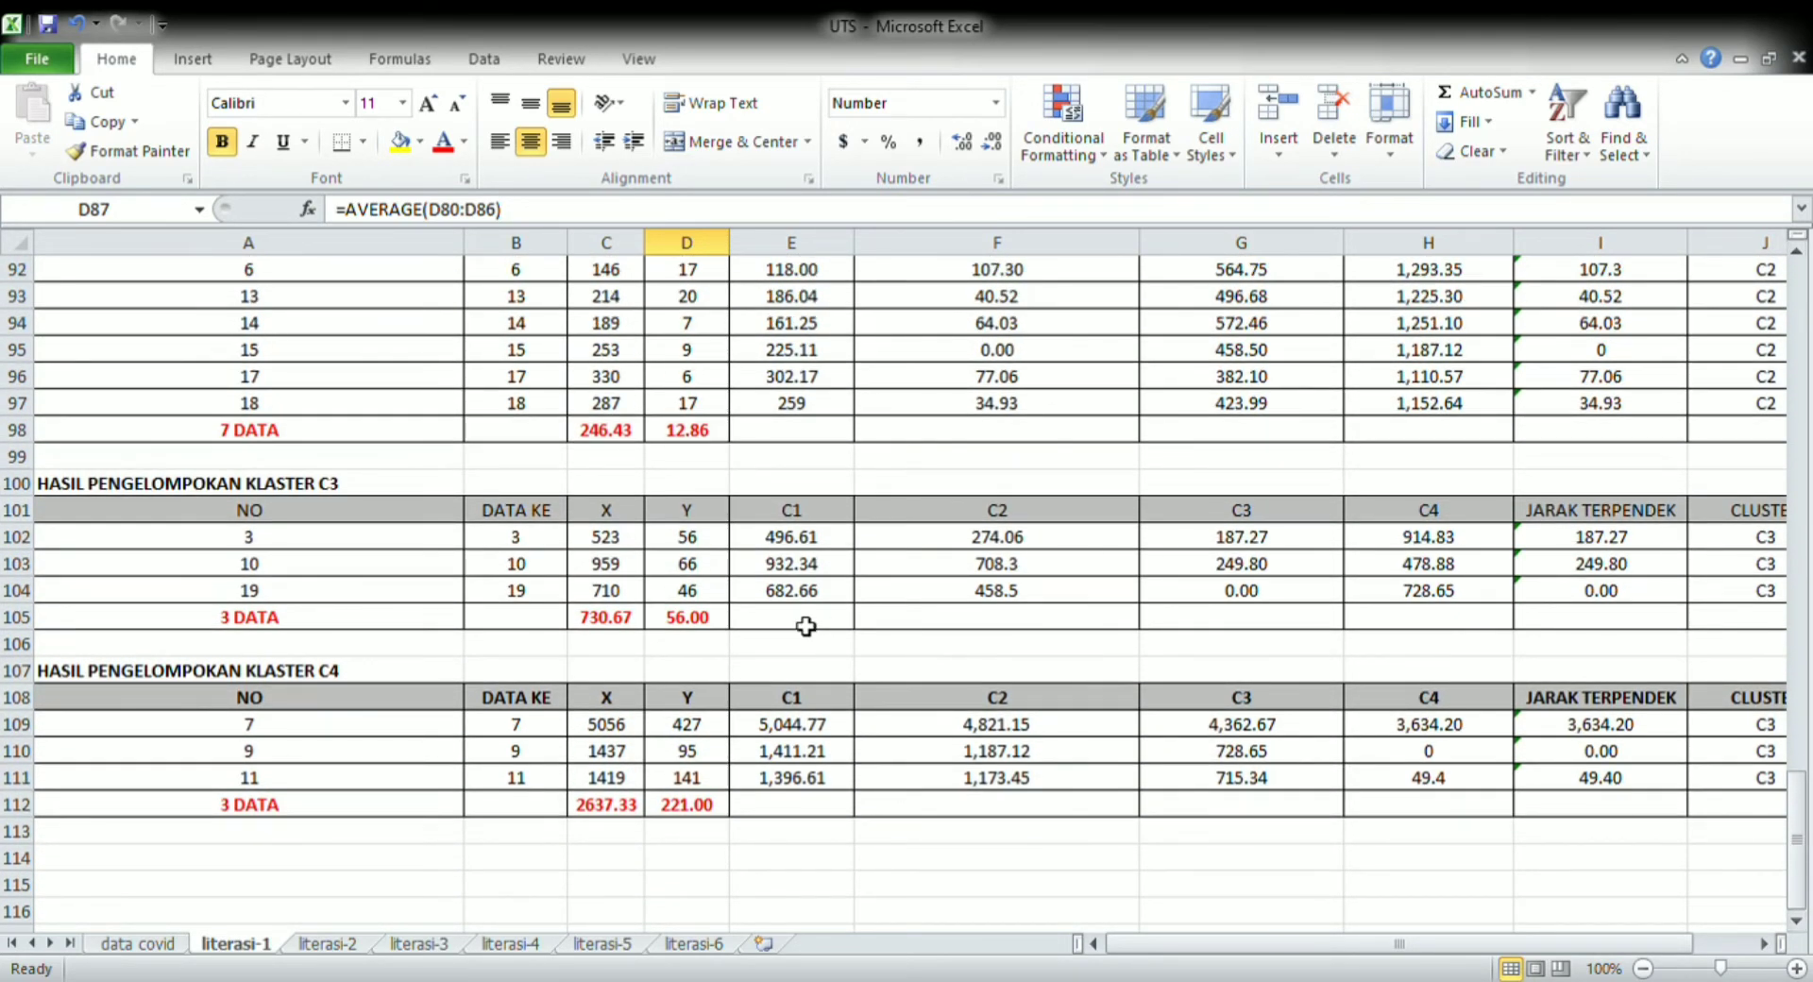
left_click_drag(1798, 820, 1770, 395)
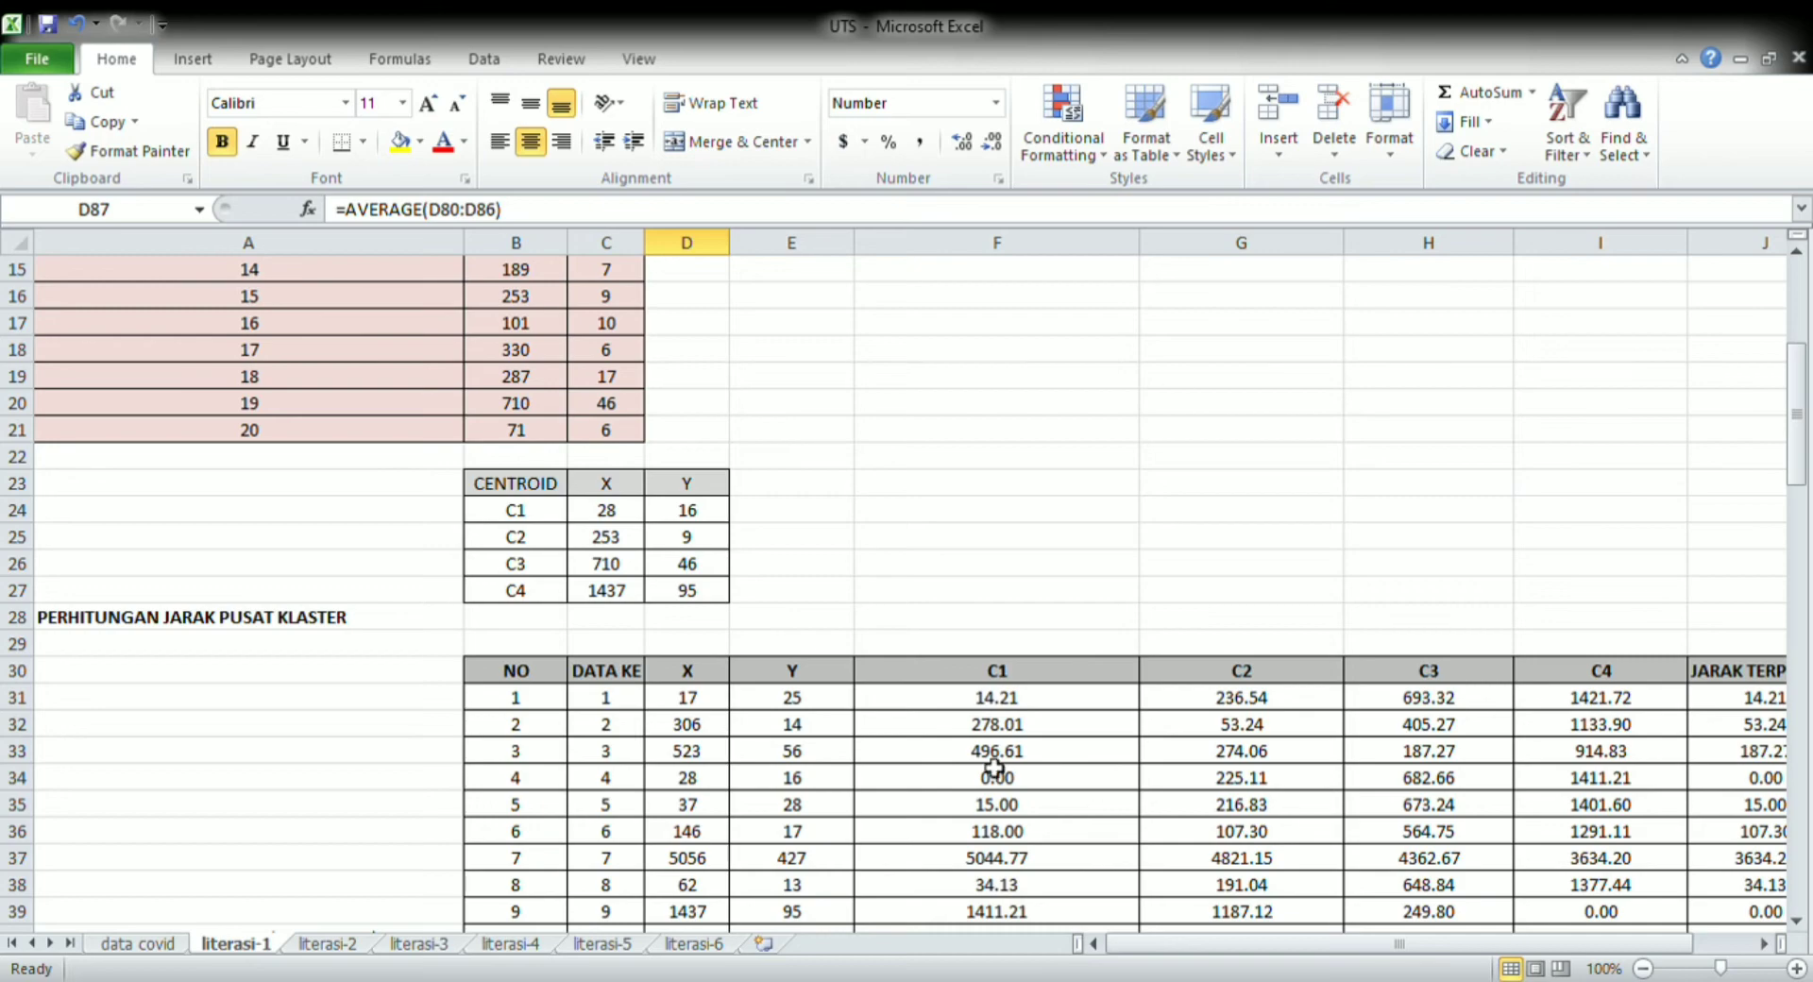
left_click_drag(1801, 463, 1803, 849)
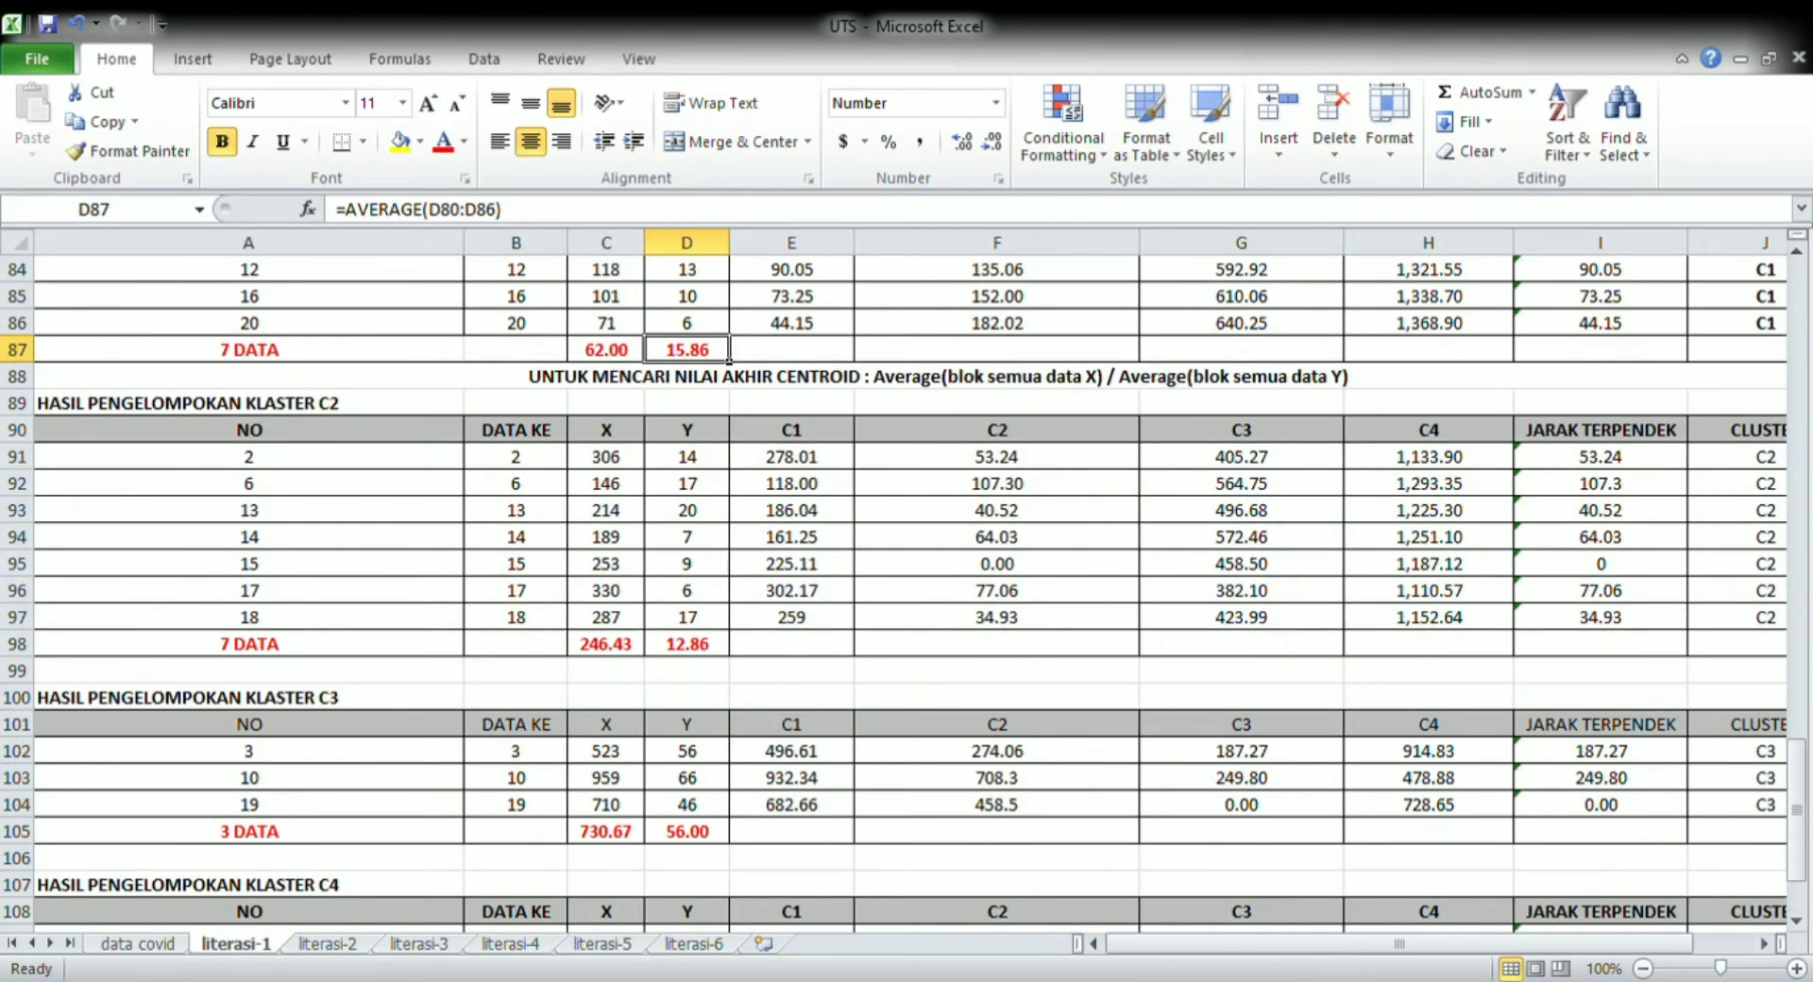
Review the centroids, distance tables and cluster results on the literasi-2 and literasi-6 sheets
left_click(338, 946)
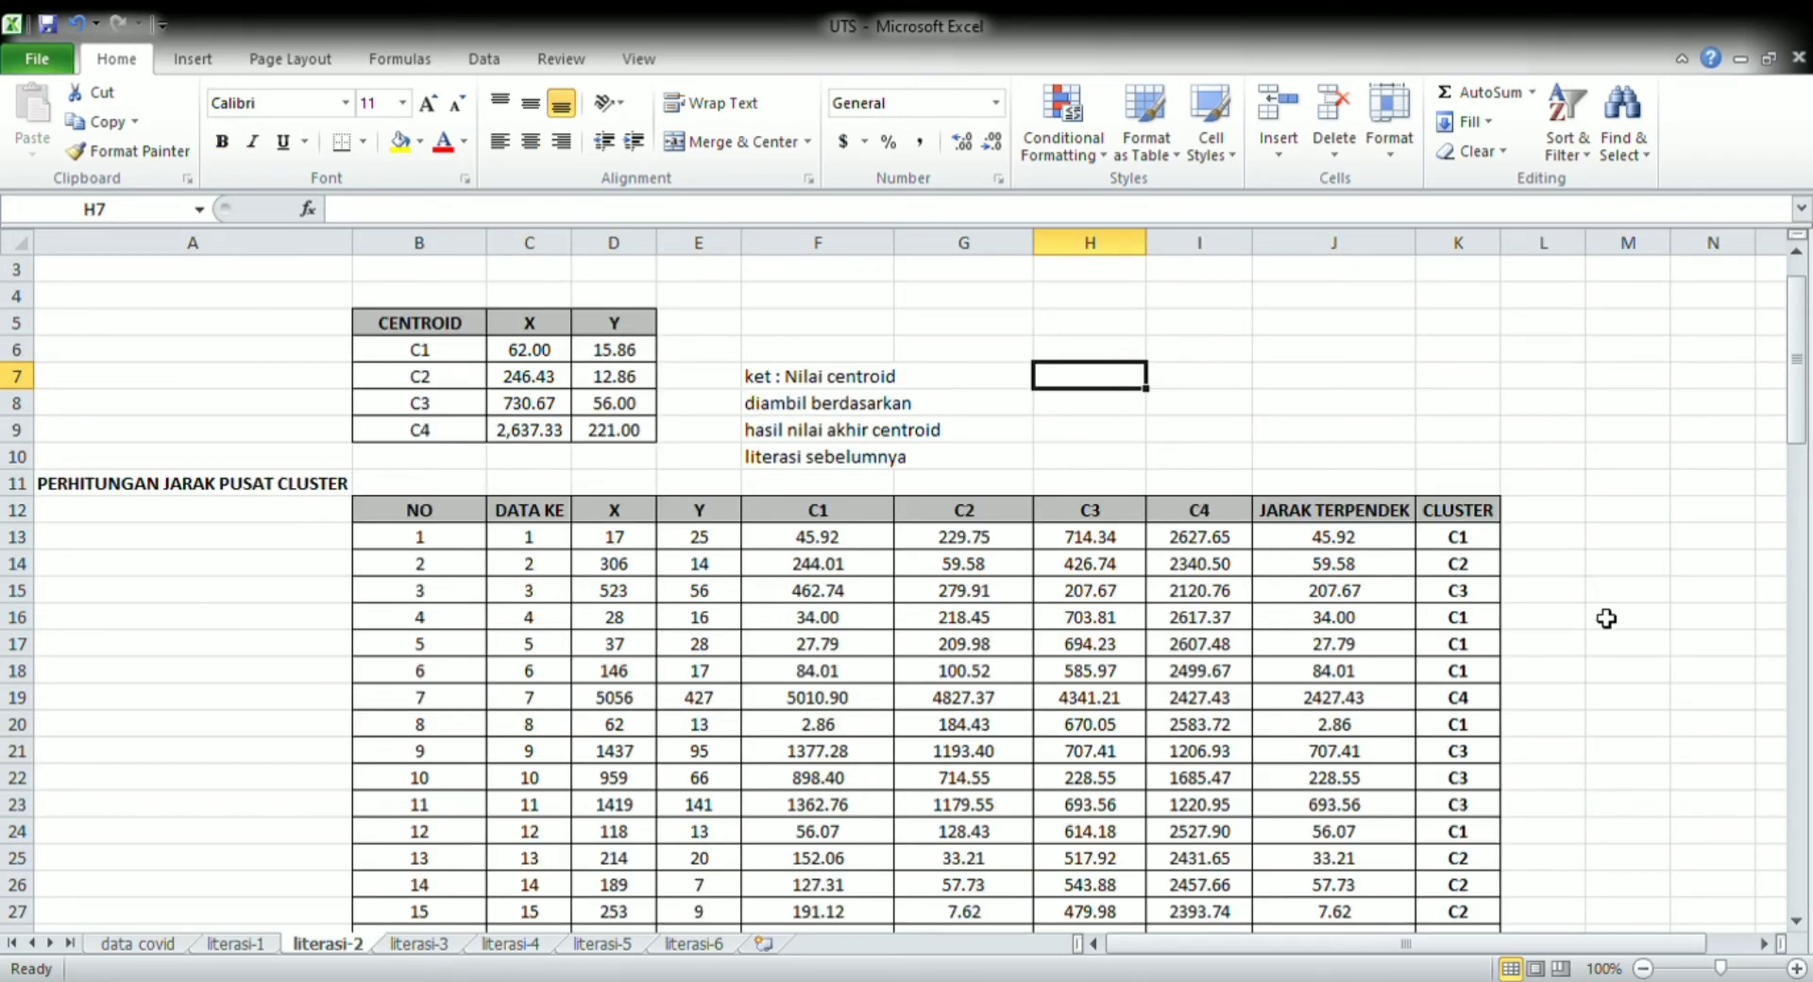
left_click_drag(1794, 416, 1797, 905)
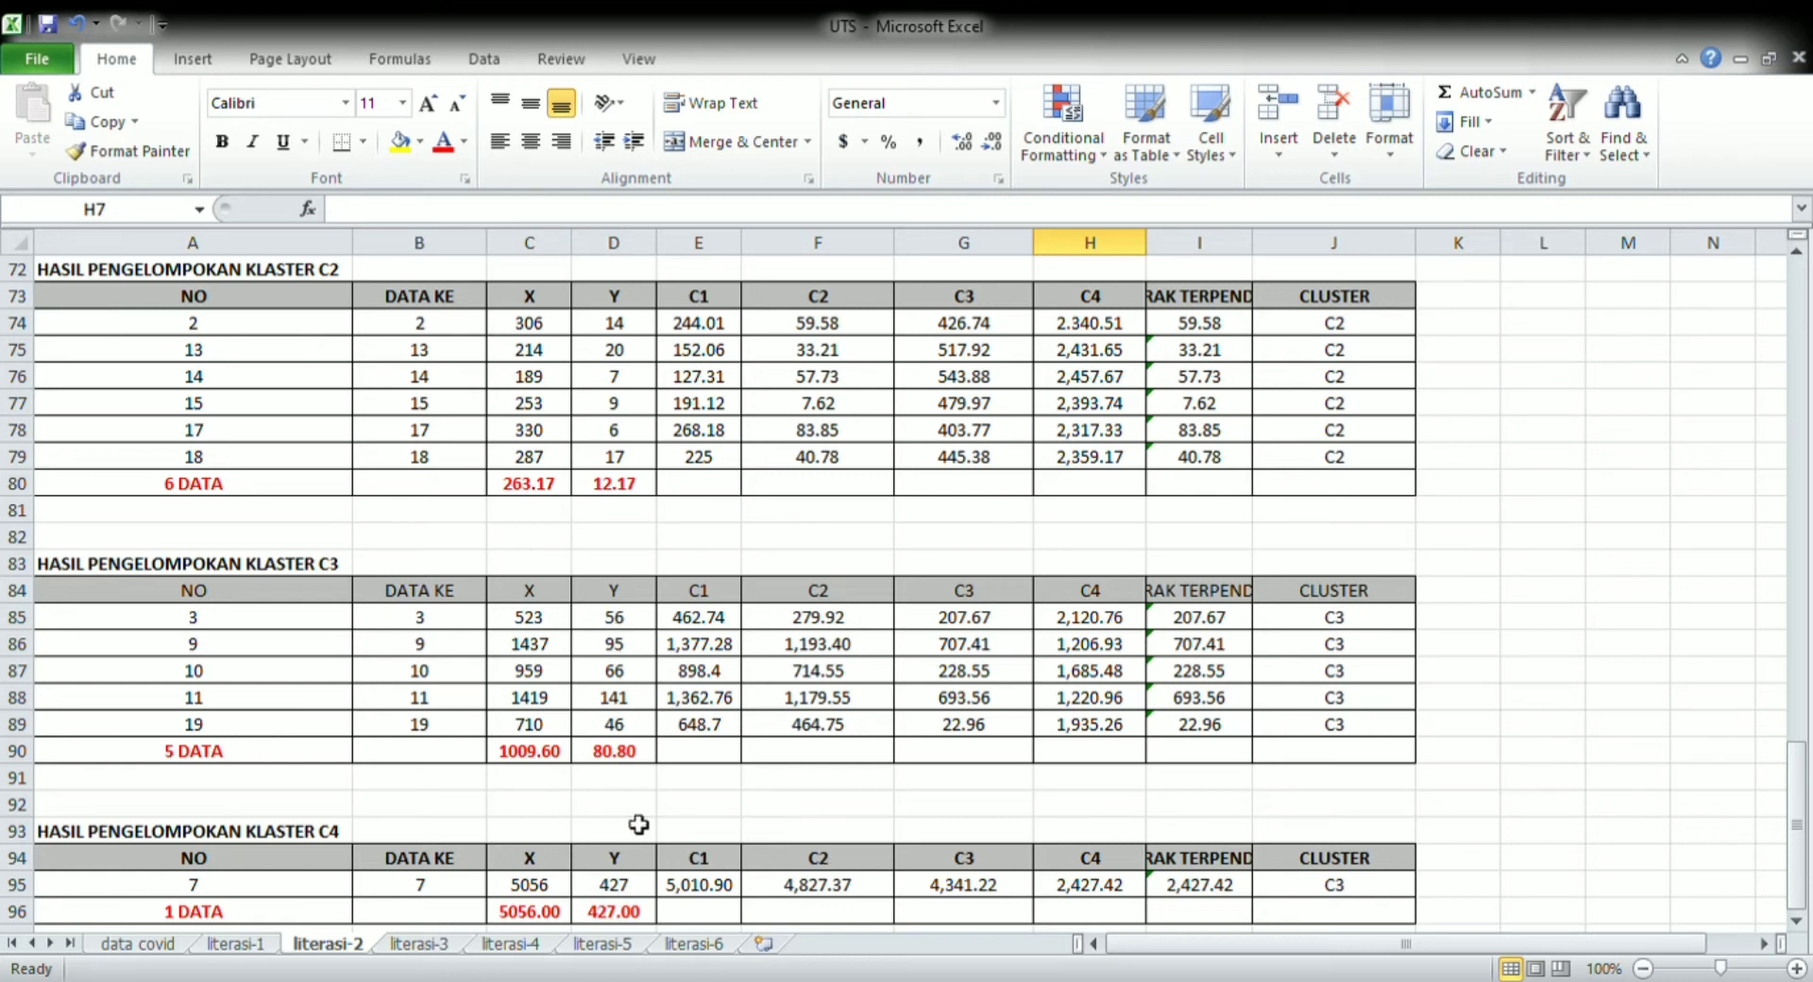
left_click(703, 944)
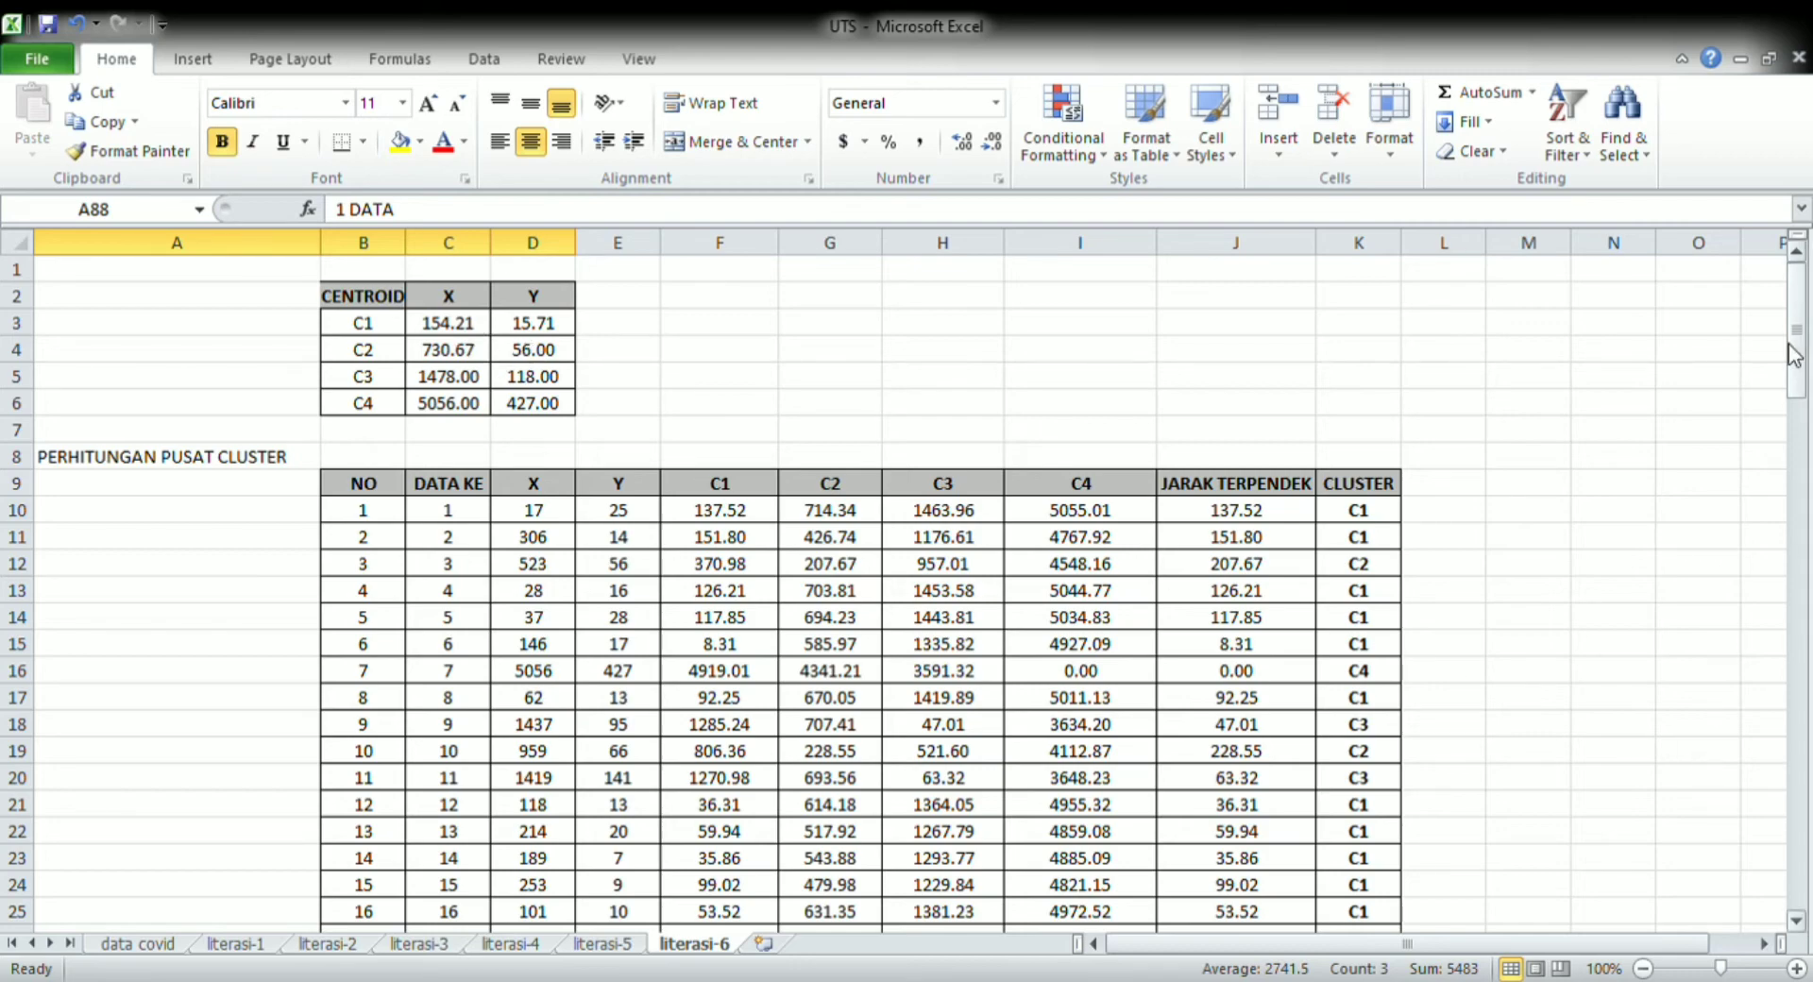
left_click_drag(1783, 350, 1754, 723)
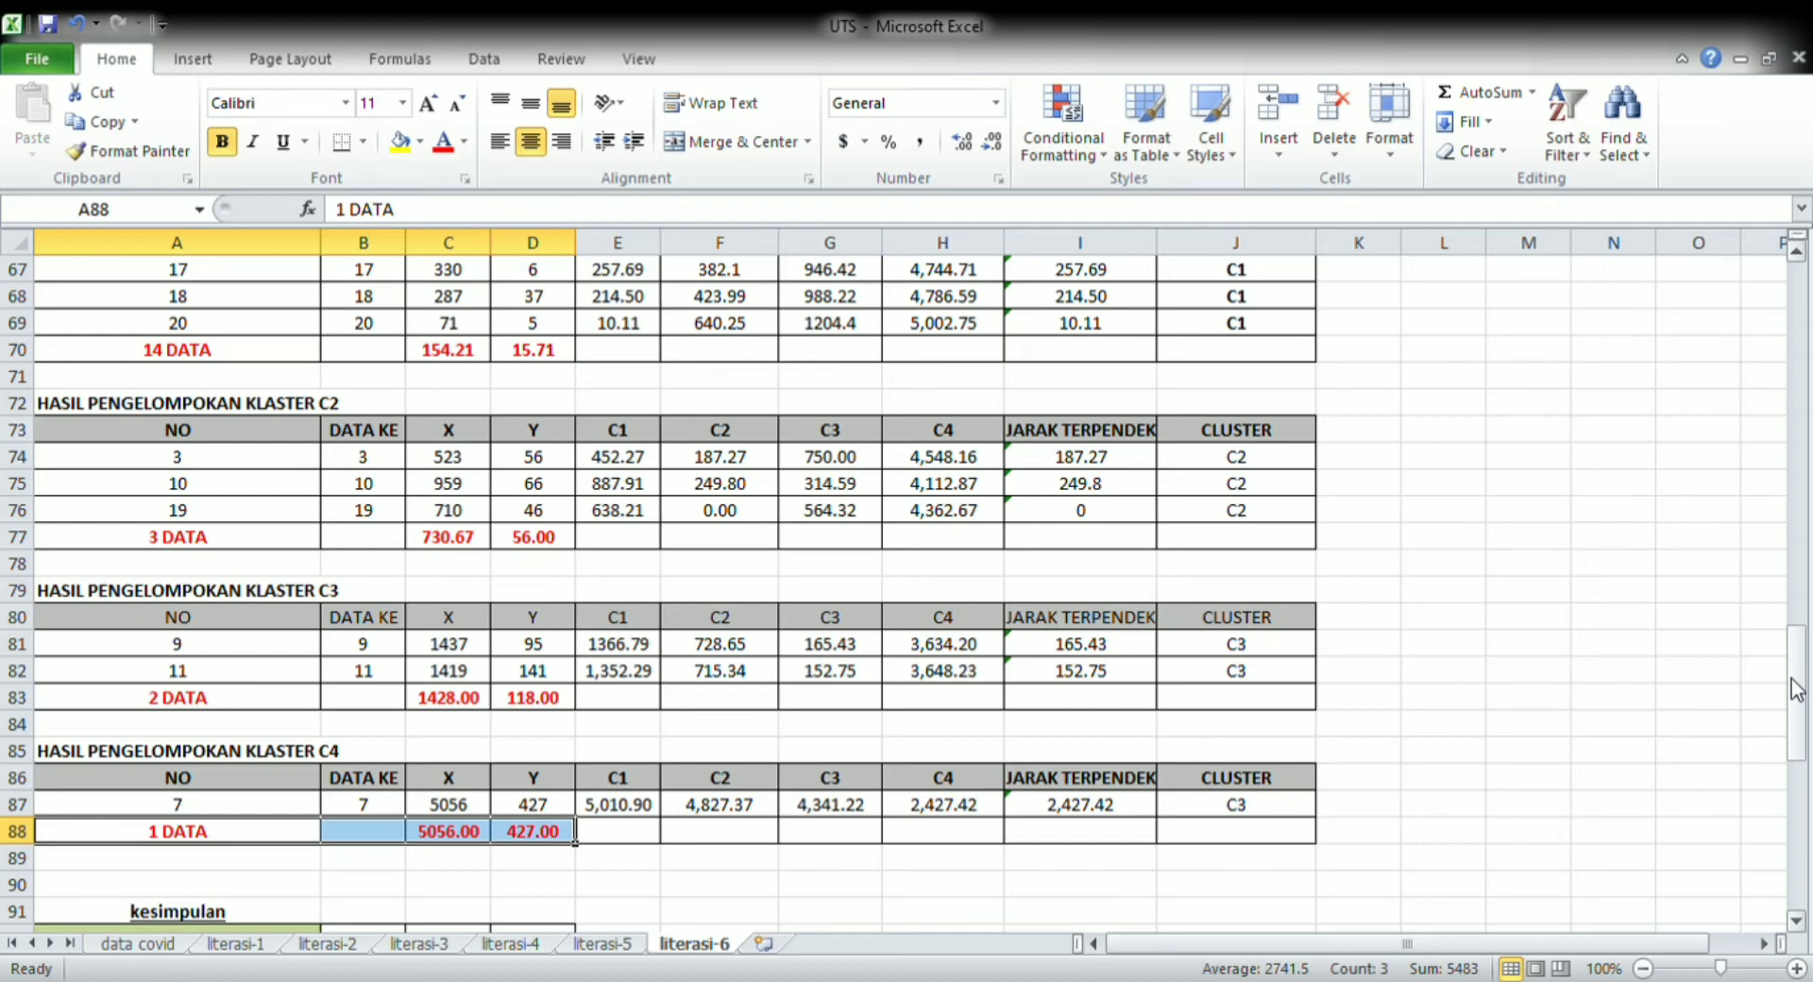
Examine the kesimpulan tables of green, yellow, orange and red zone provinces on literasi-6 against the cluster results above them
left_click_drag(1796, 689, 1803, 769)
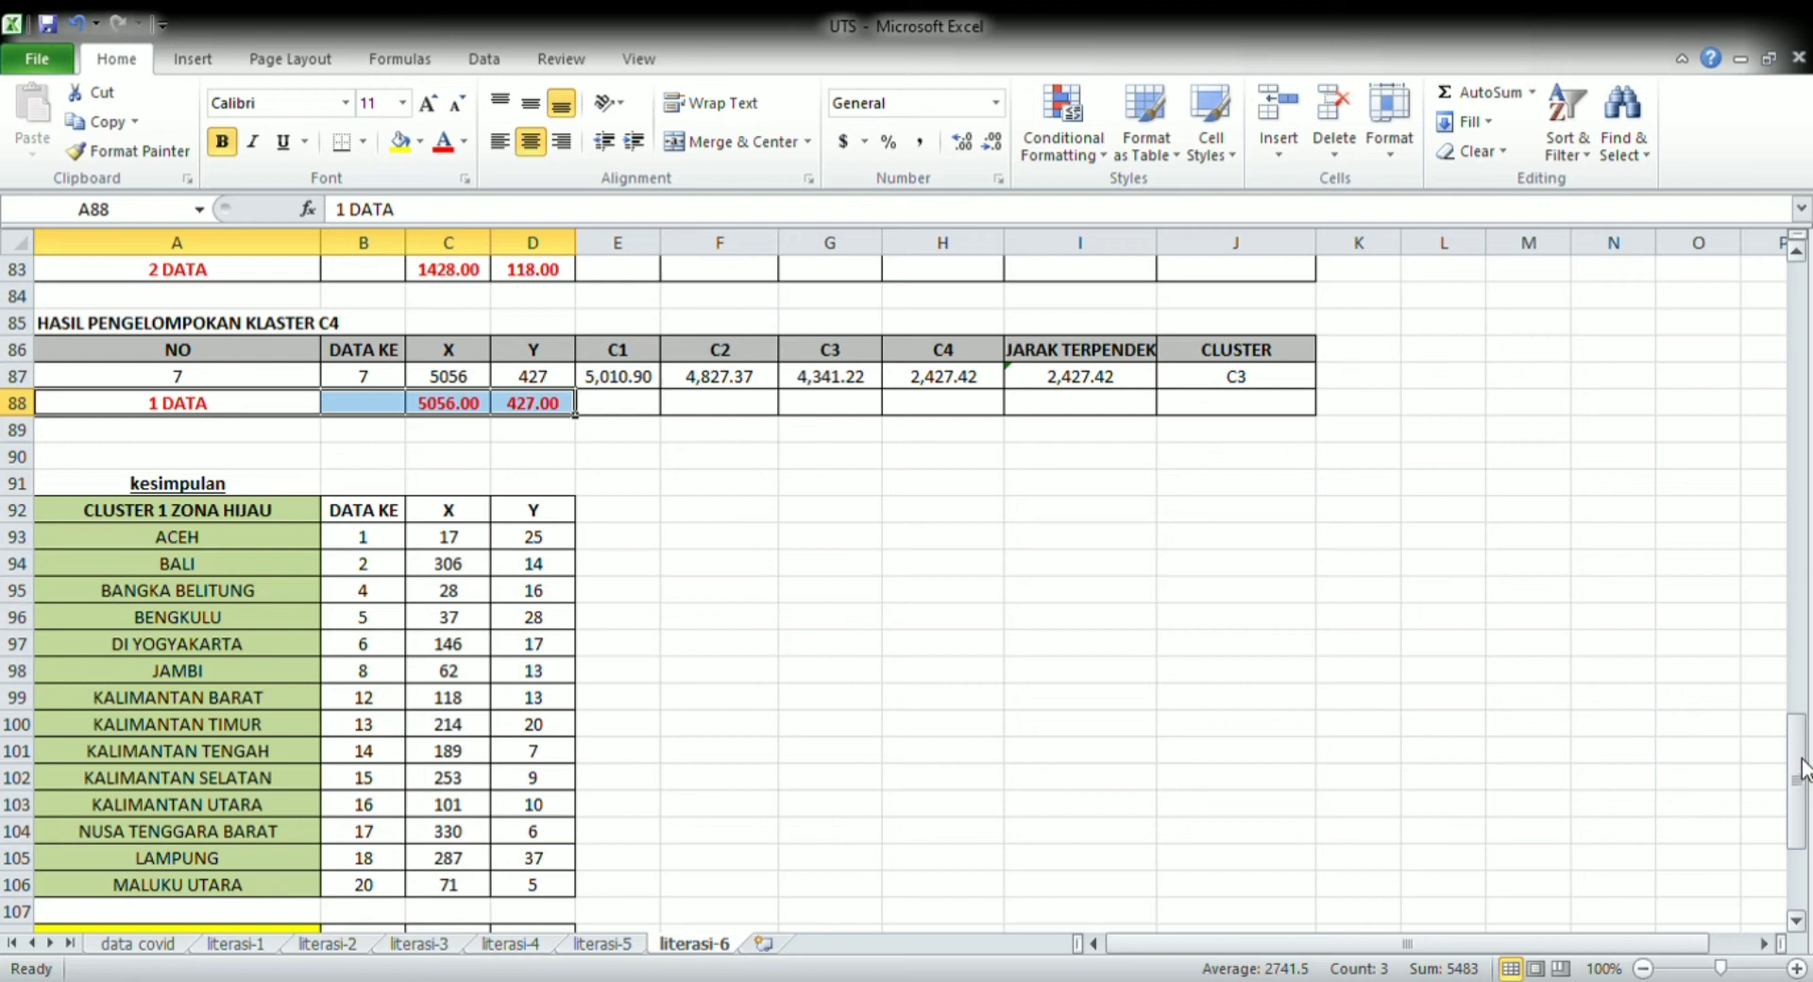
left_click(1229, 837)
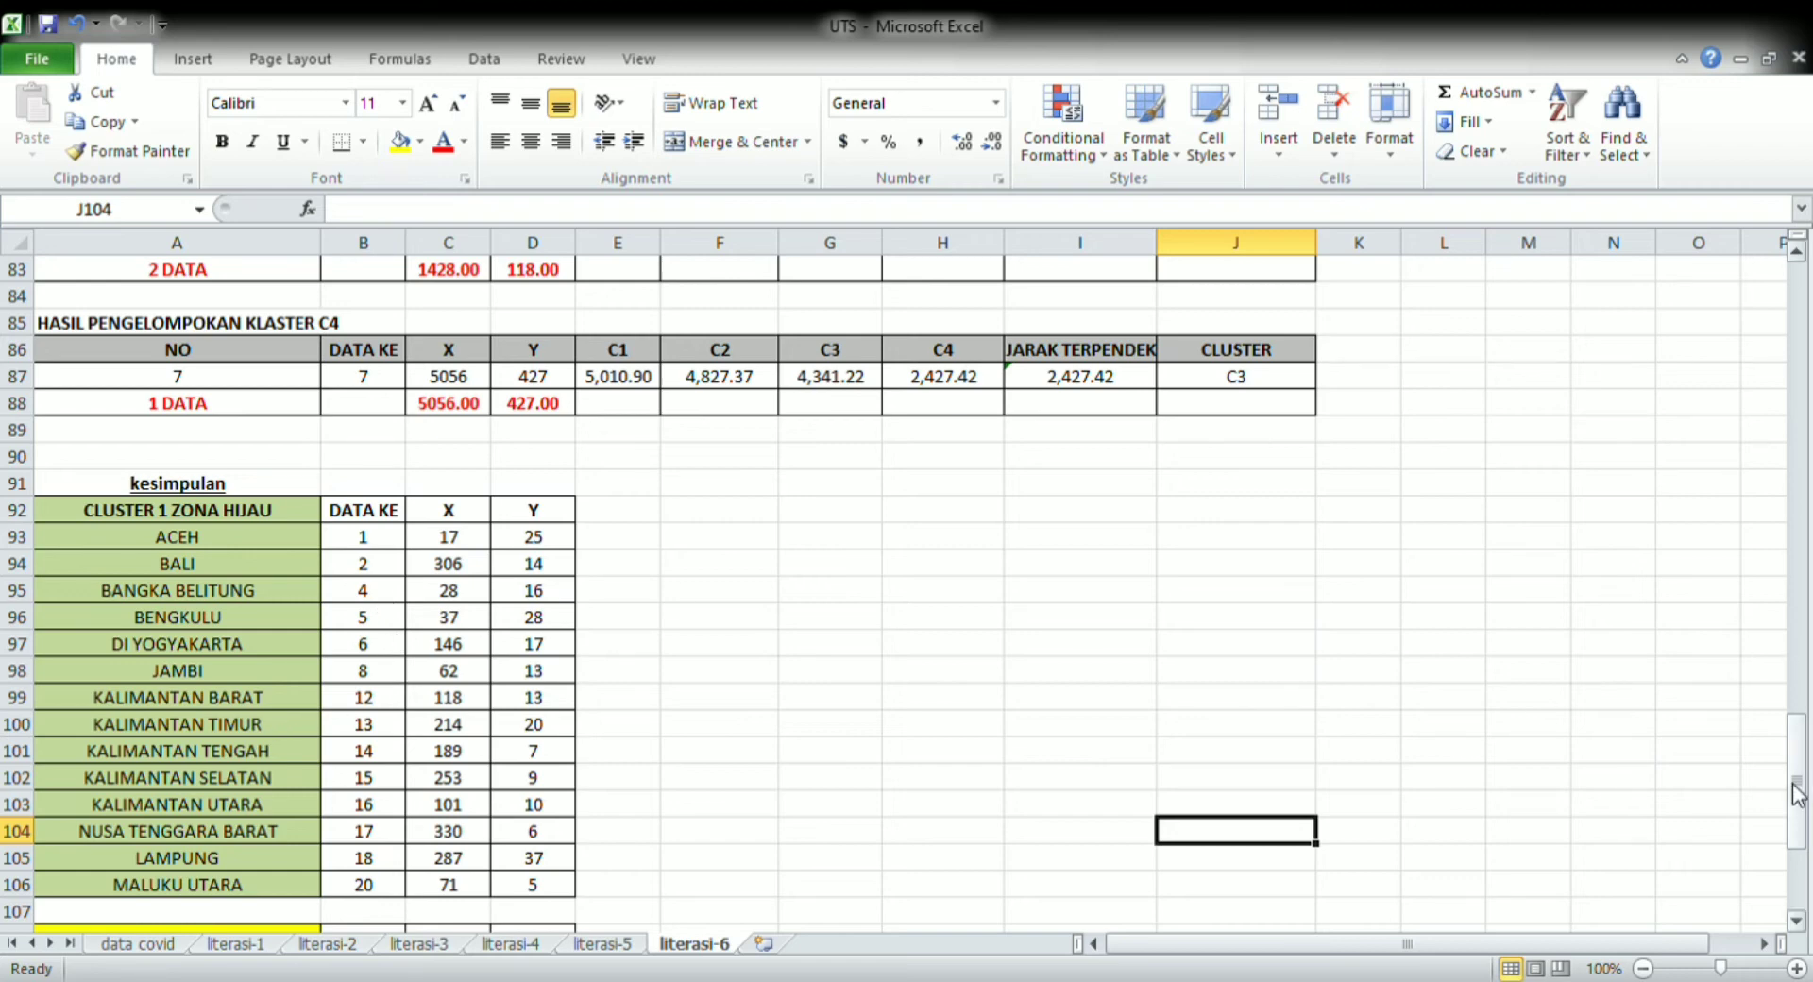
left_click_drag(1797, 793, 1801, 855)
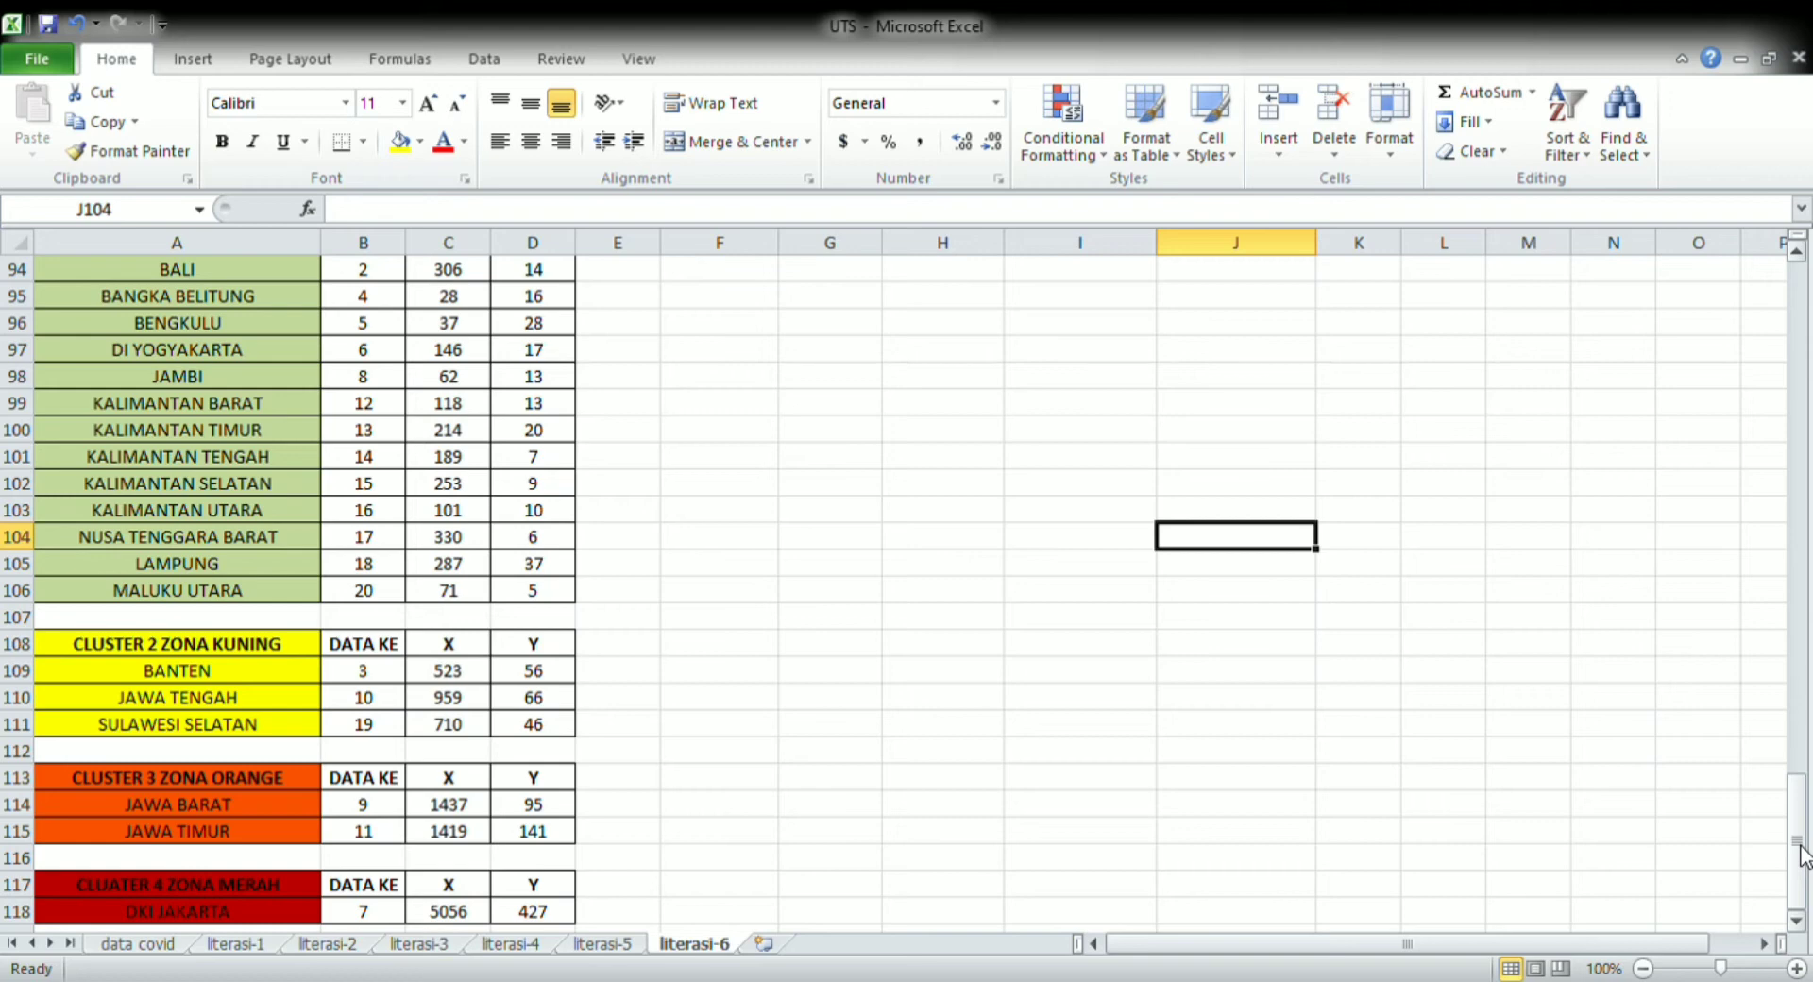
left_click_drag(1801, 854, 1798, 825)
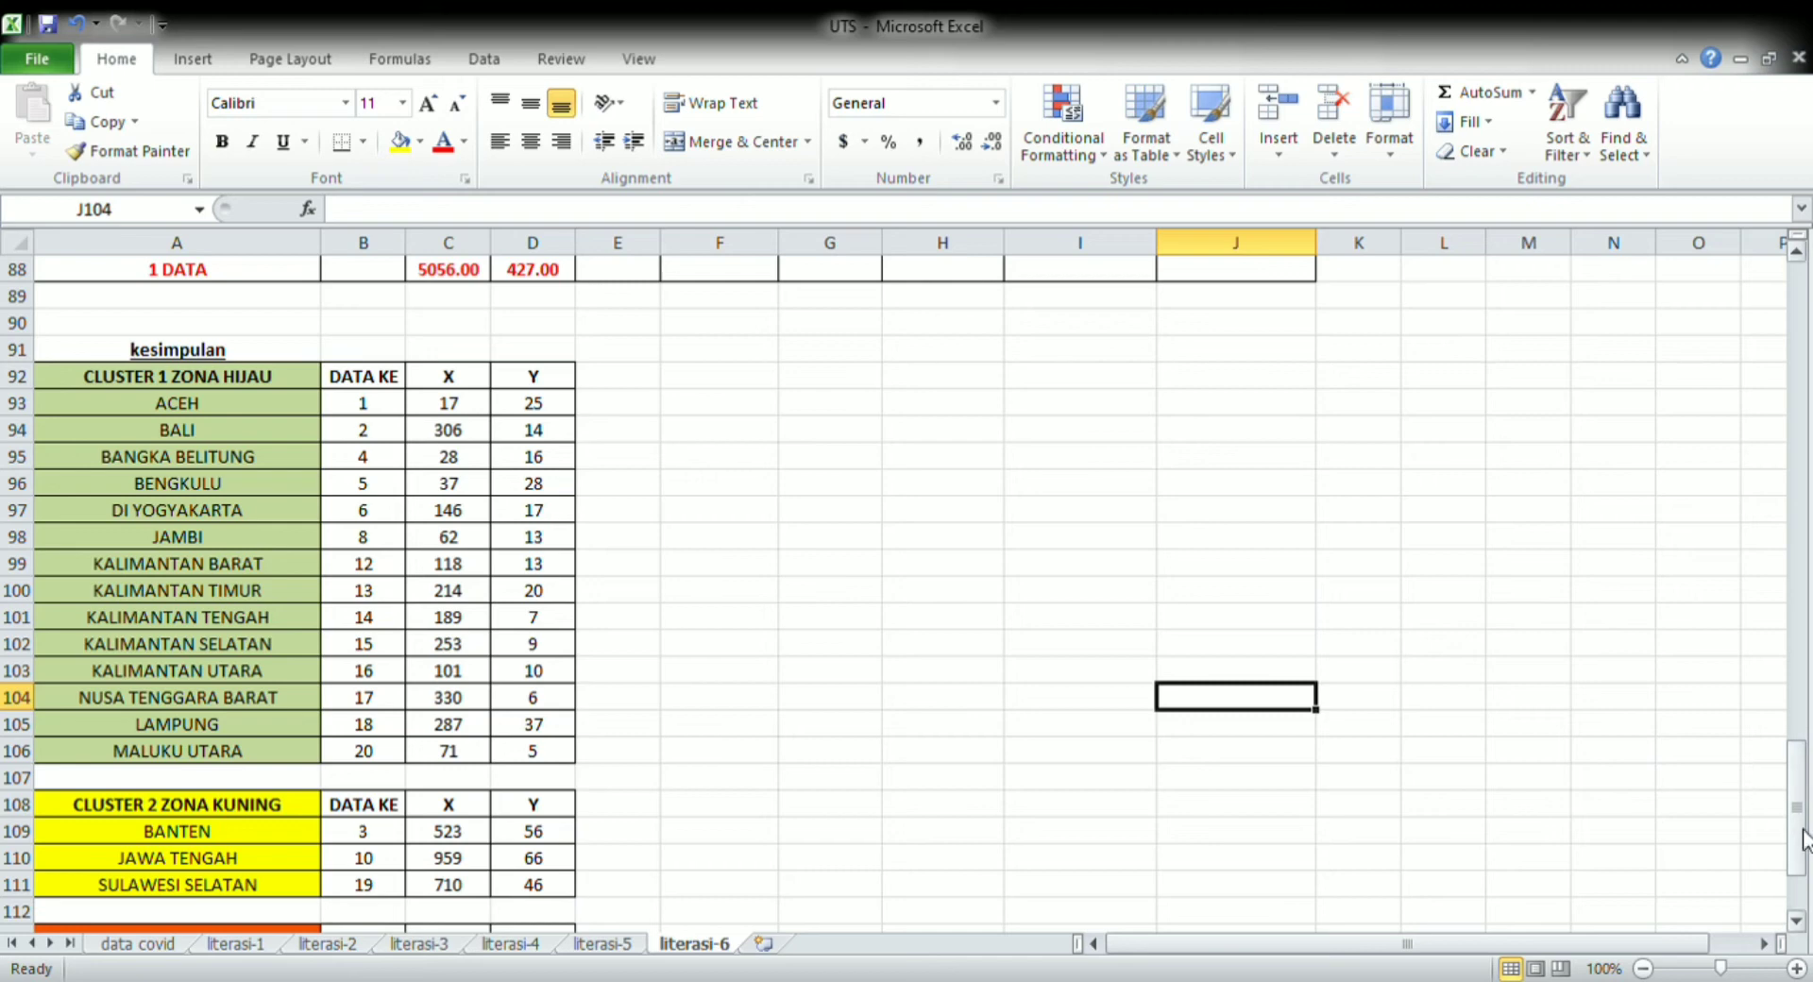
left_click_drag(1803, 838, 1781, 642)
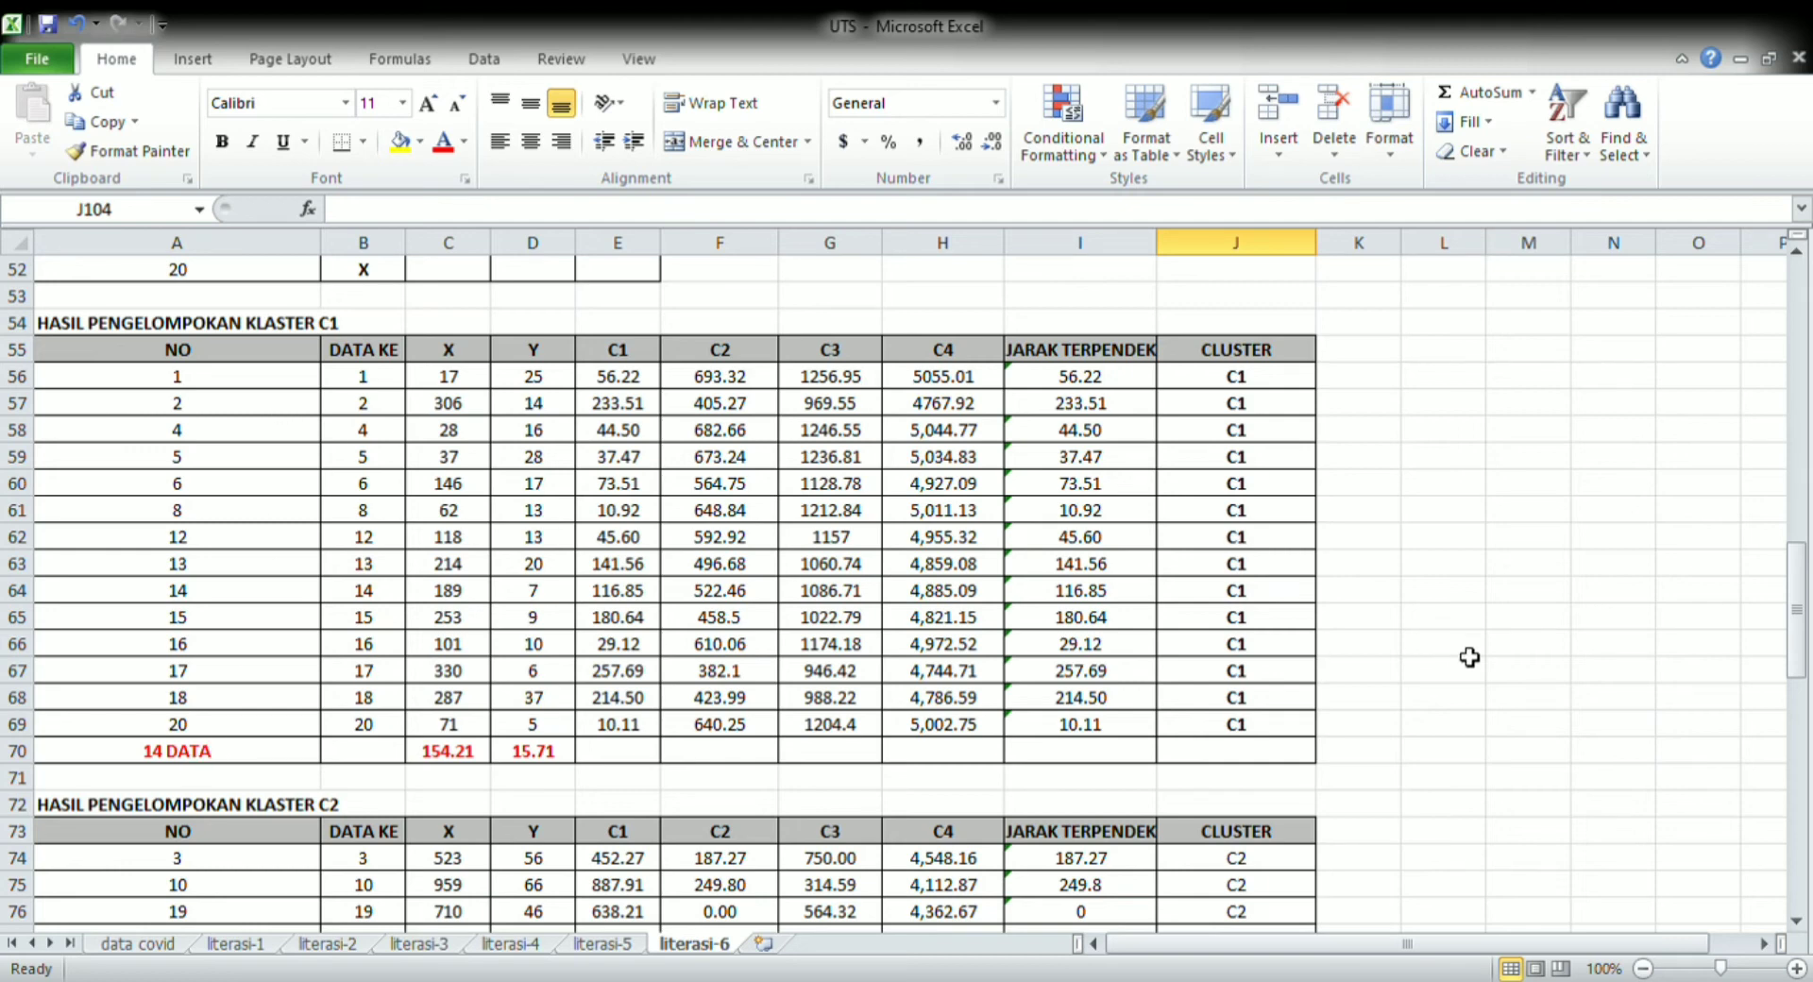
left_click_drag(1794, 642, 1793, 678)
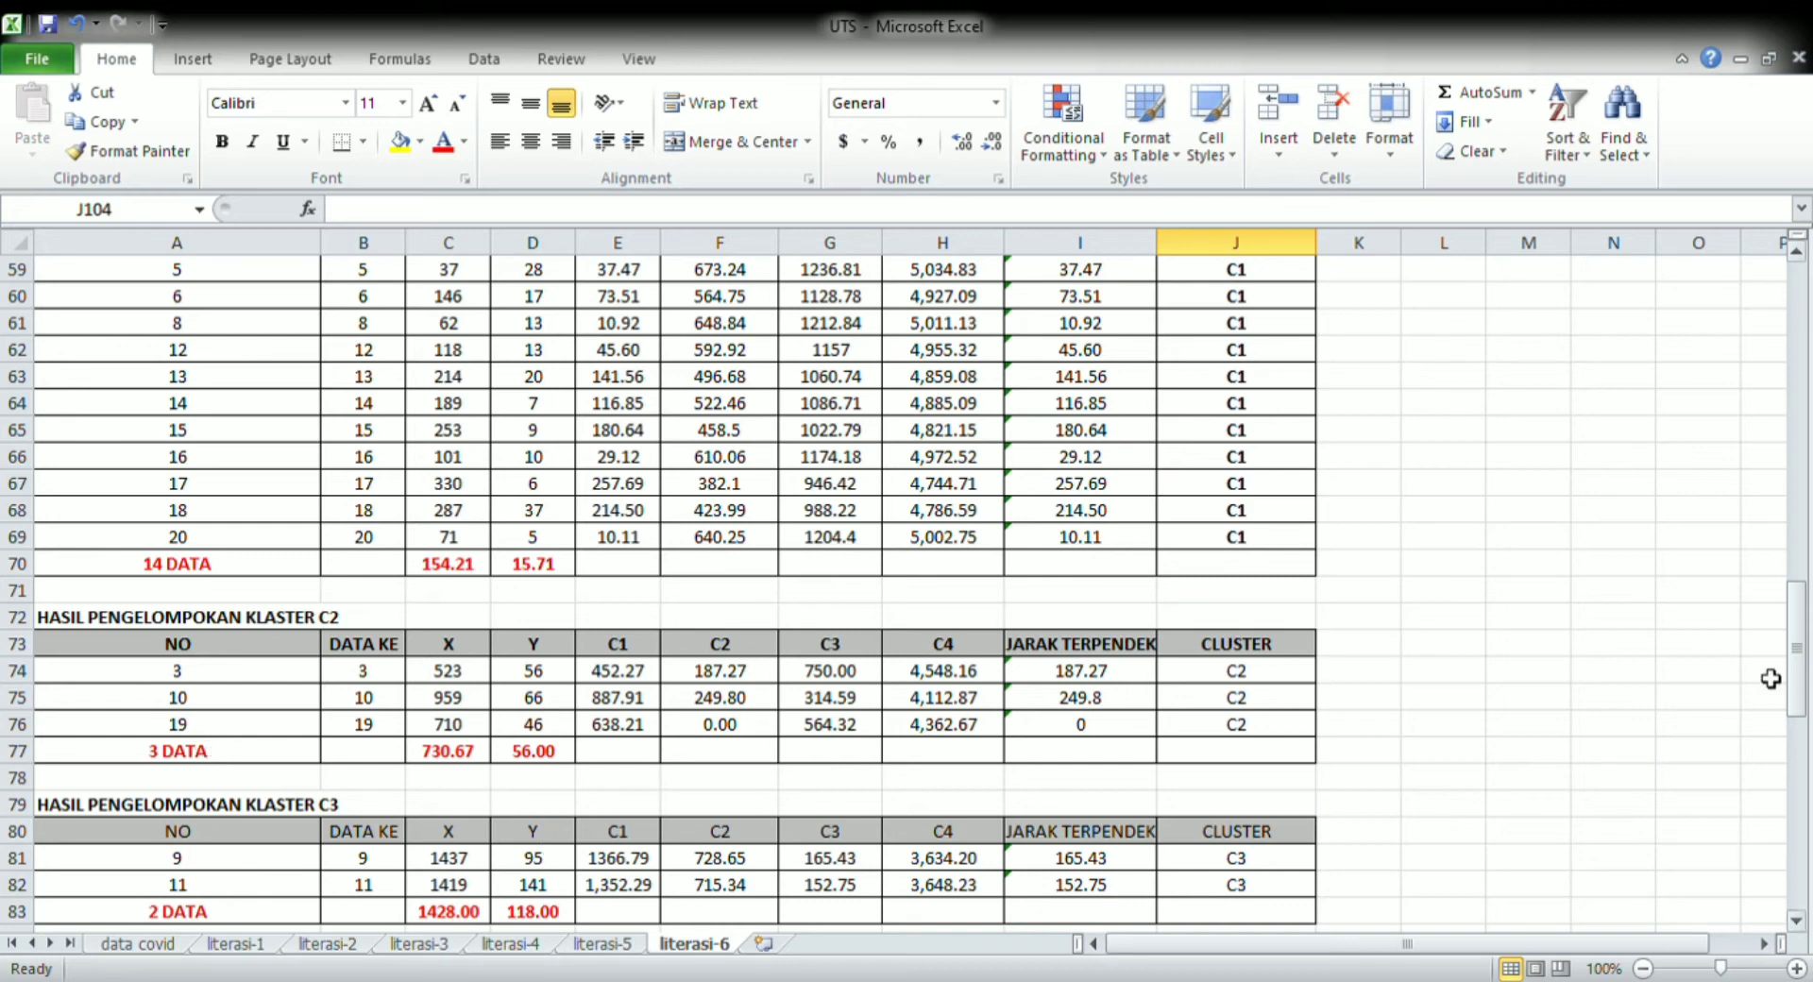
left_click_drag(1804, 670, 1803, 746)
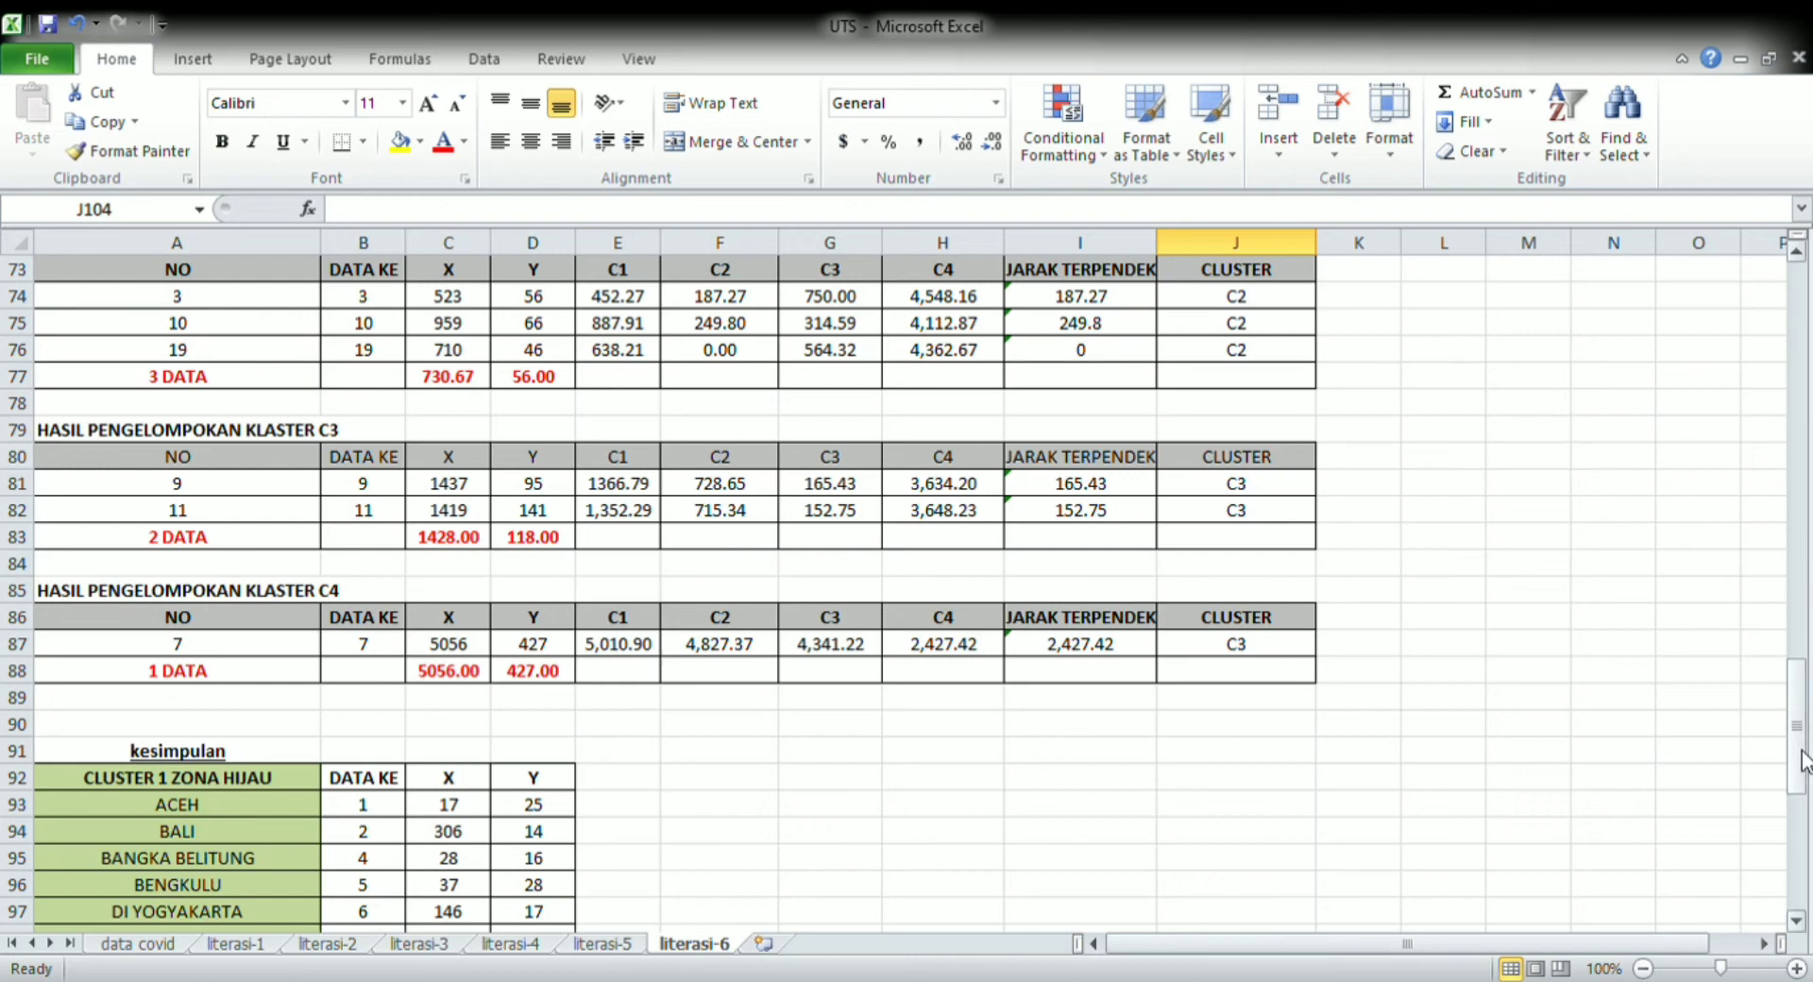
left_click_drag(1804, 760, 1803, 873)
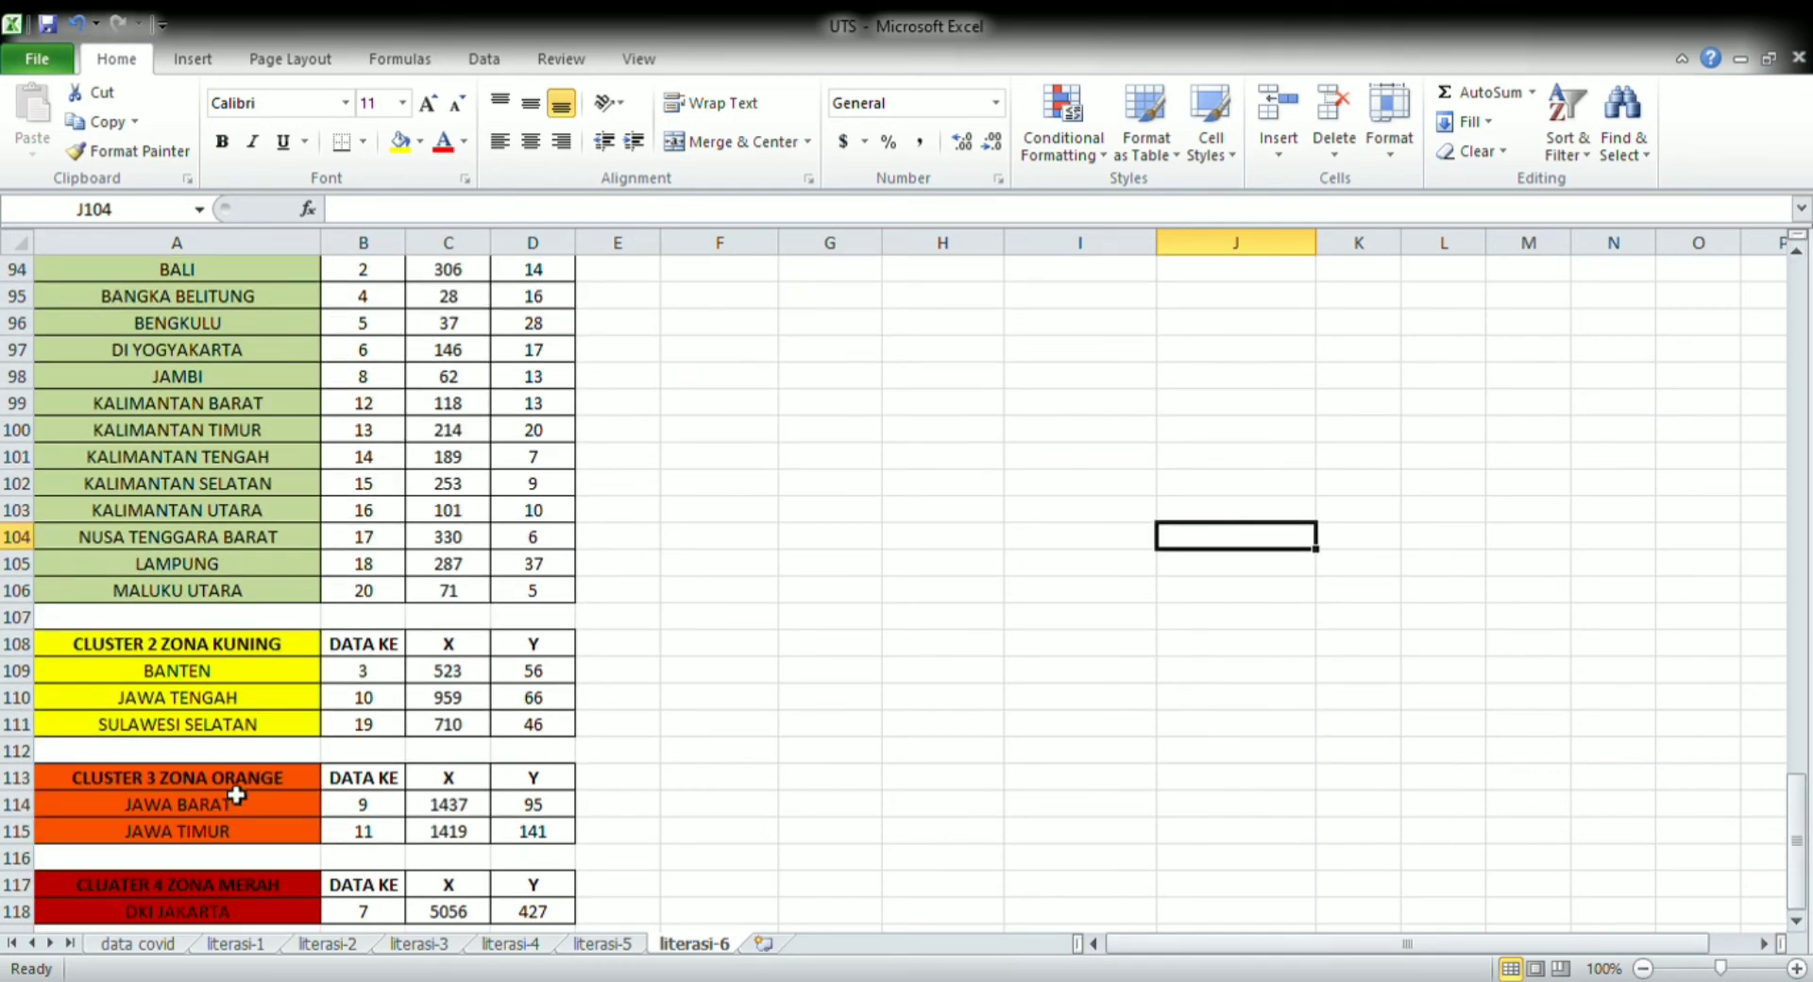
left_click(200, 887)
left_click(818, 671)
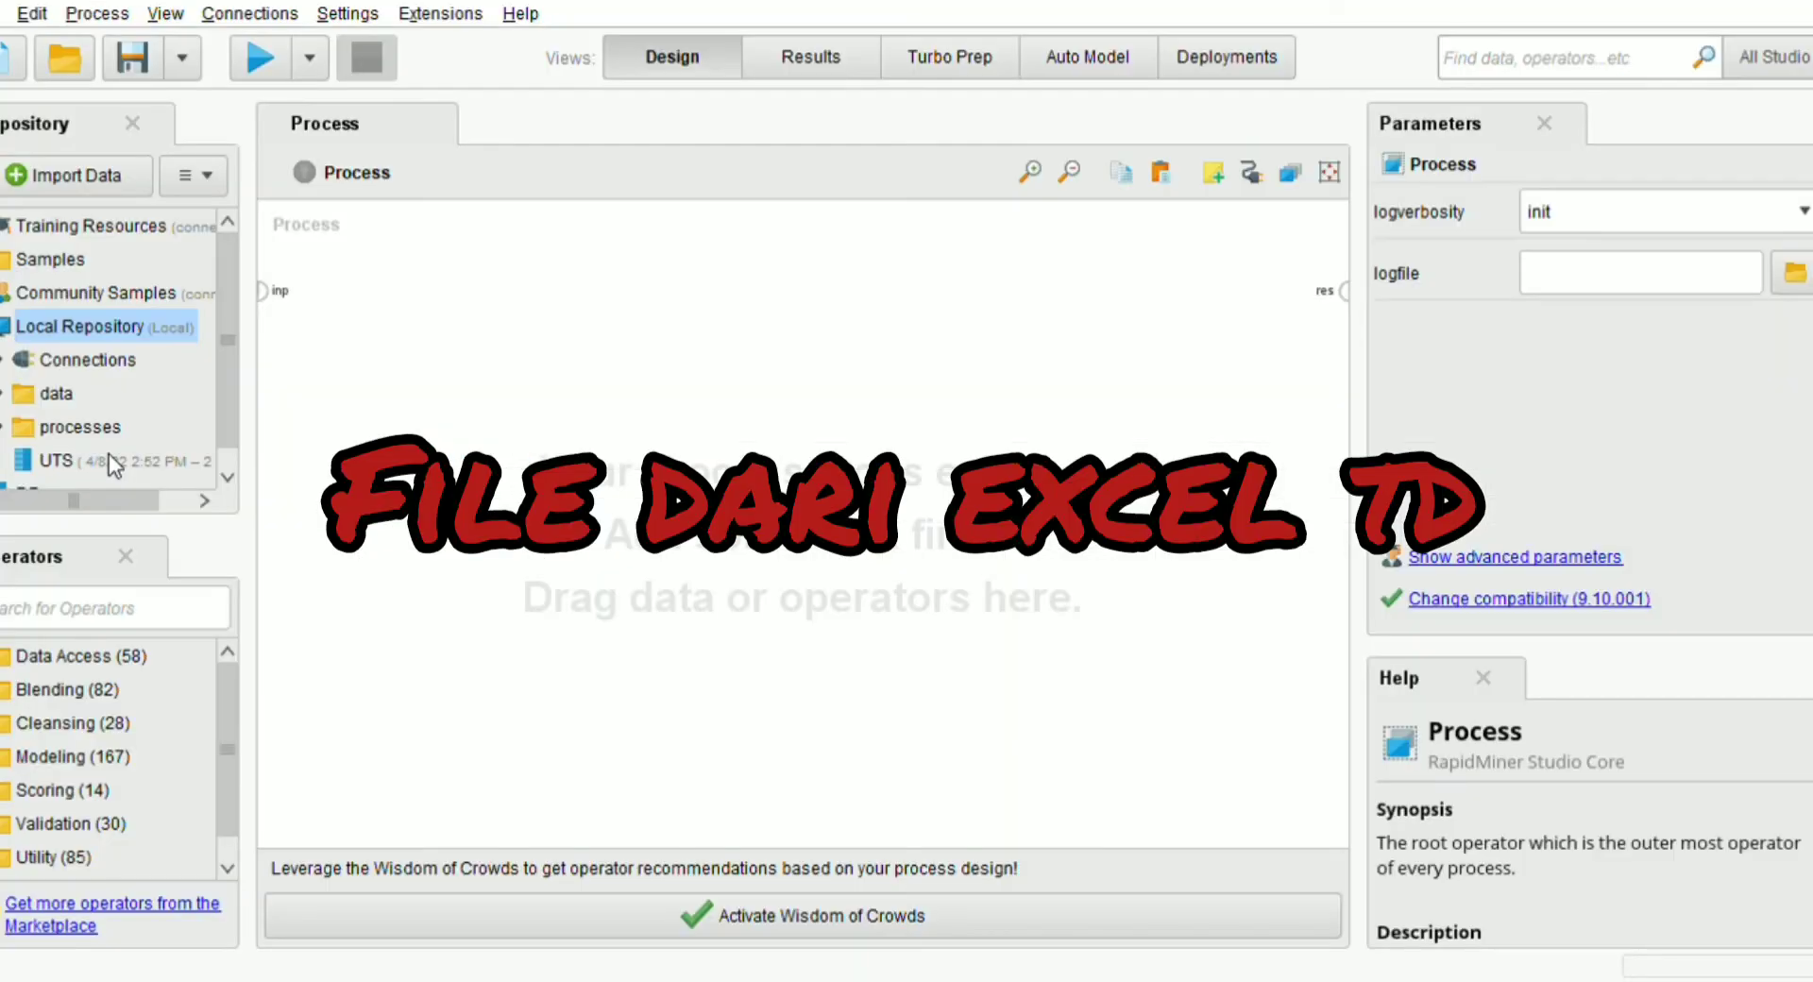
Switch to RapidMiner, add the UTS dataset from the local repository to the process and connect its output to the result port
left_click_drag(109, 463, 597, 307)
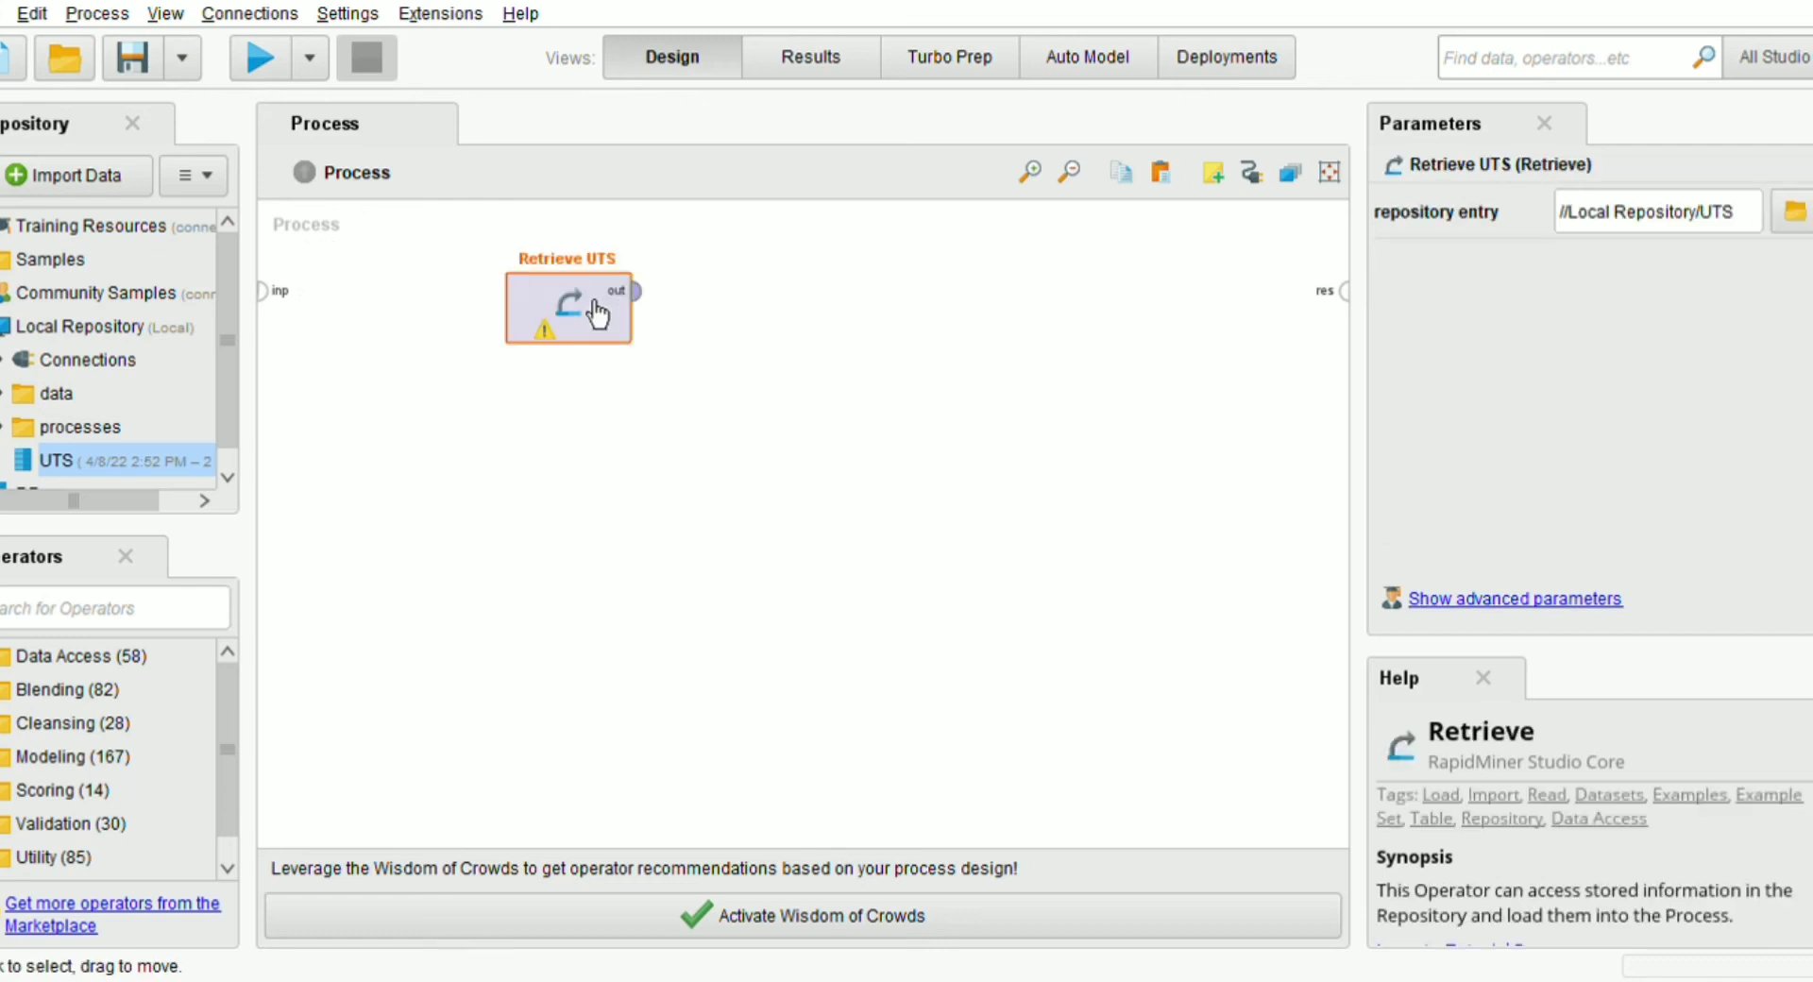
left_click(658, 298)
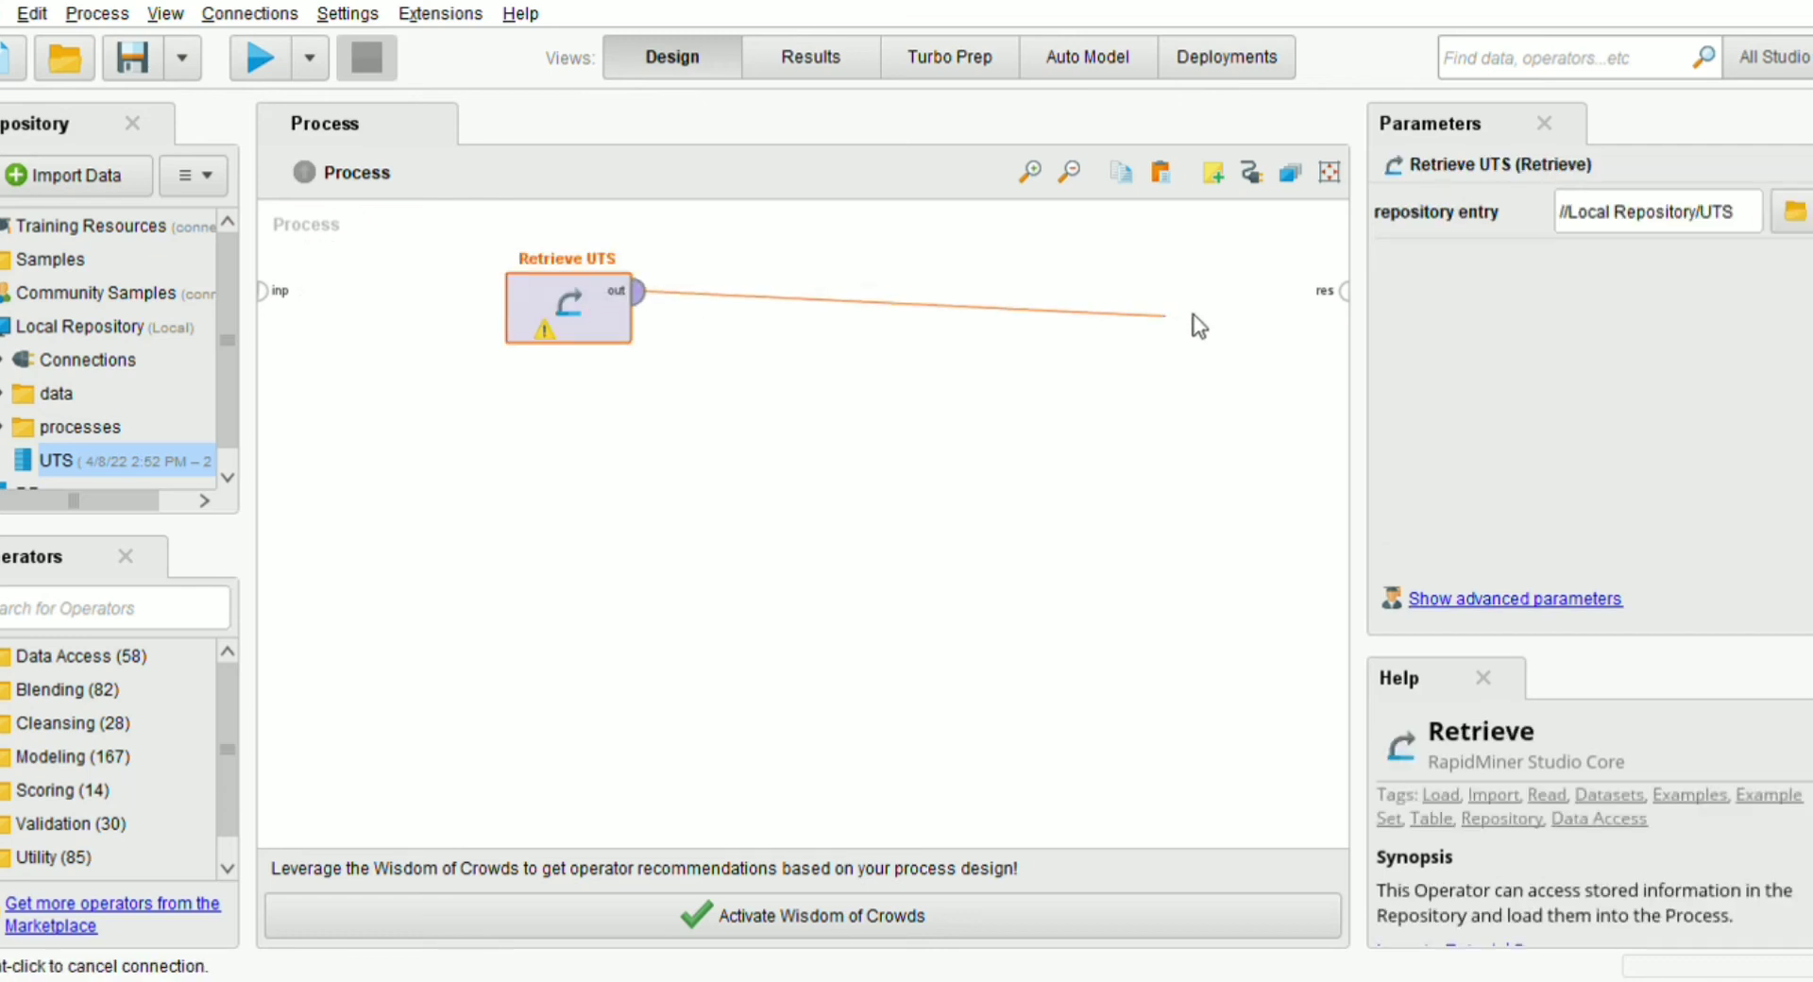
left_click(1346, 291)
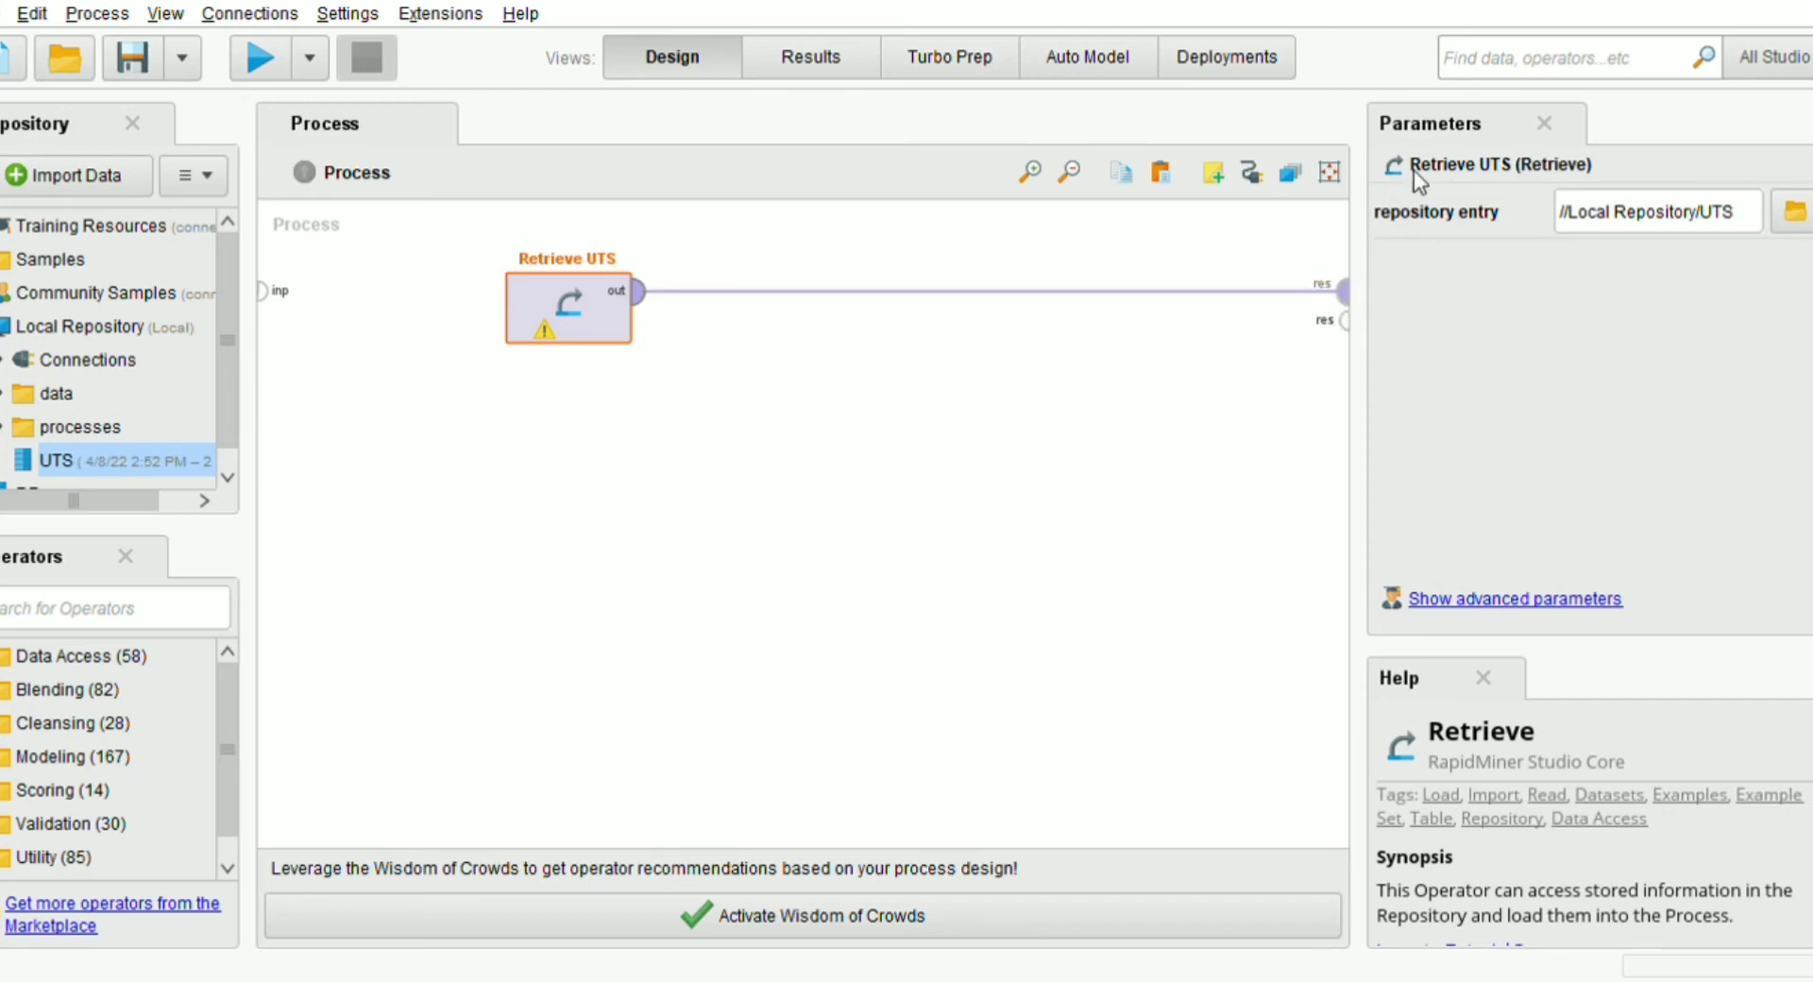
Insert the k-Means operator between Retrieve UTS and the result port, and connect its second clu output to the second result port
left_click(129, 623)
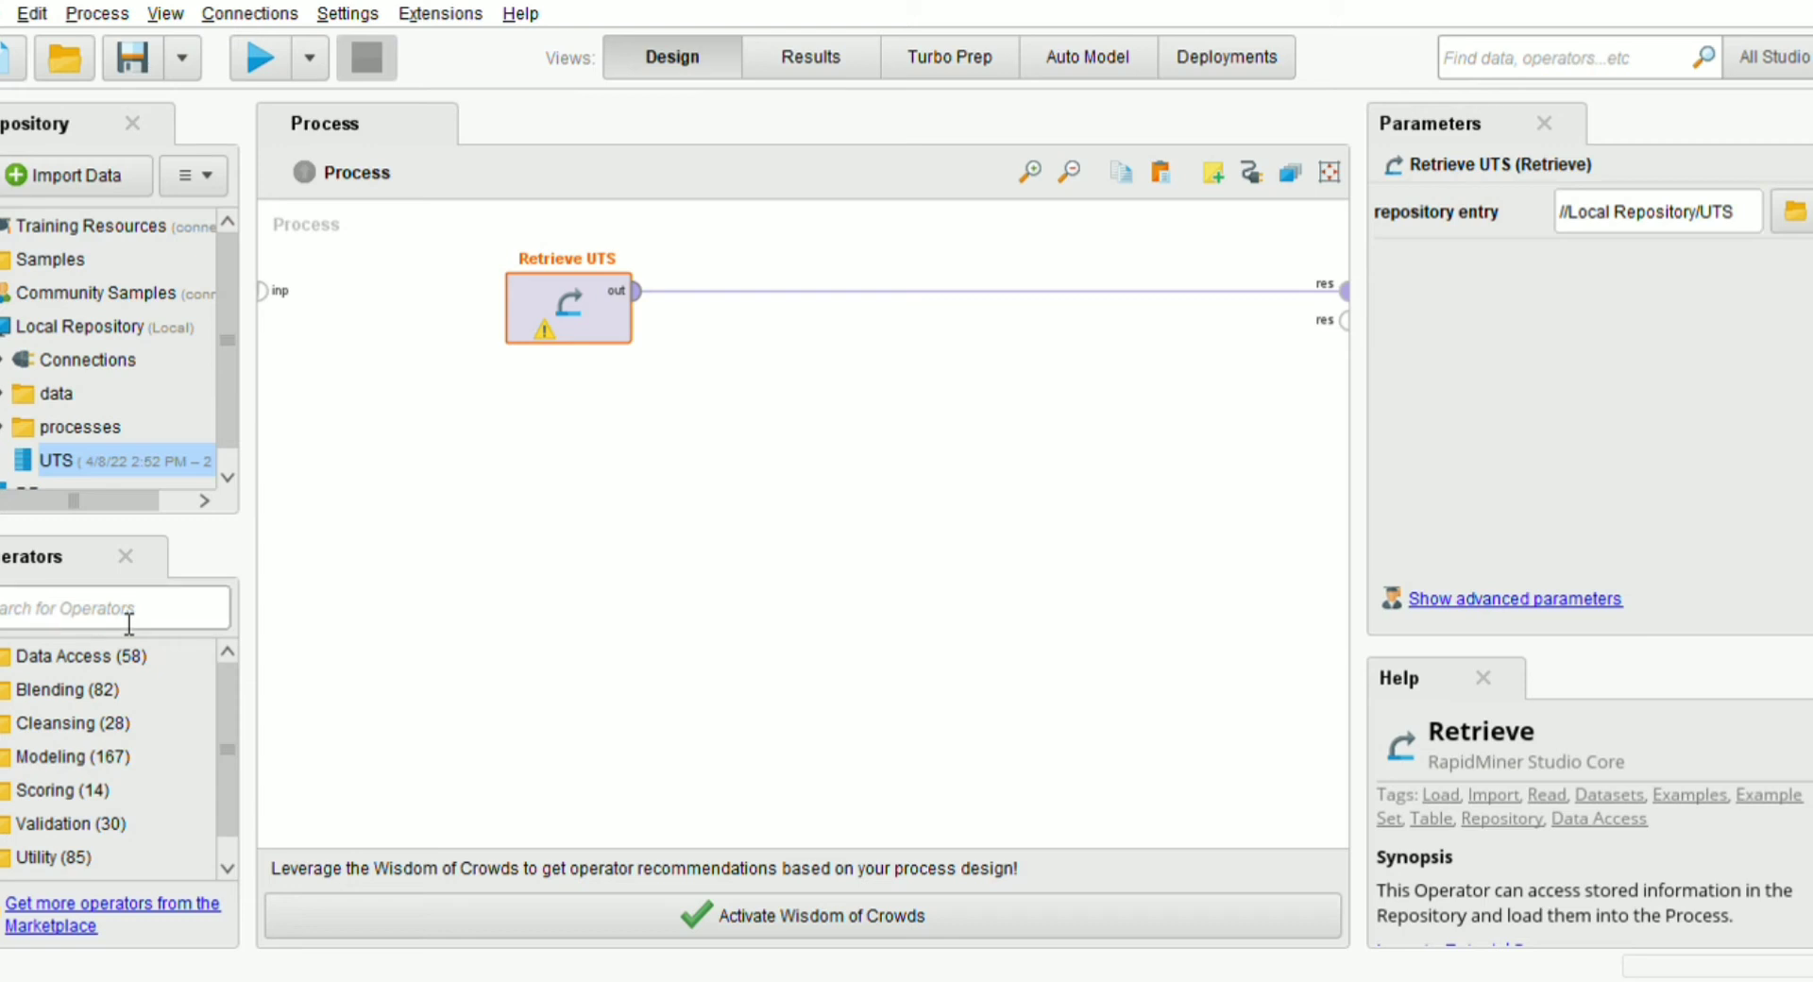
type("k-me")
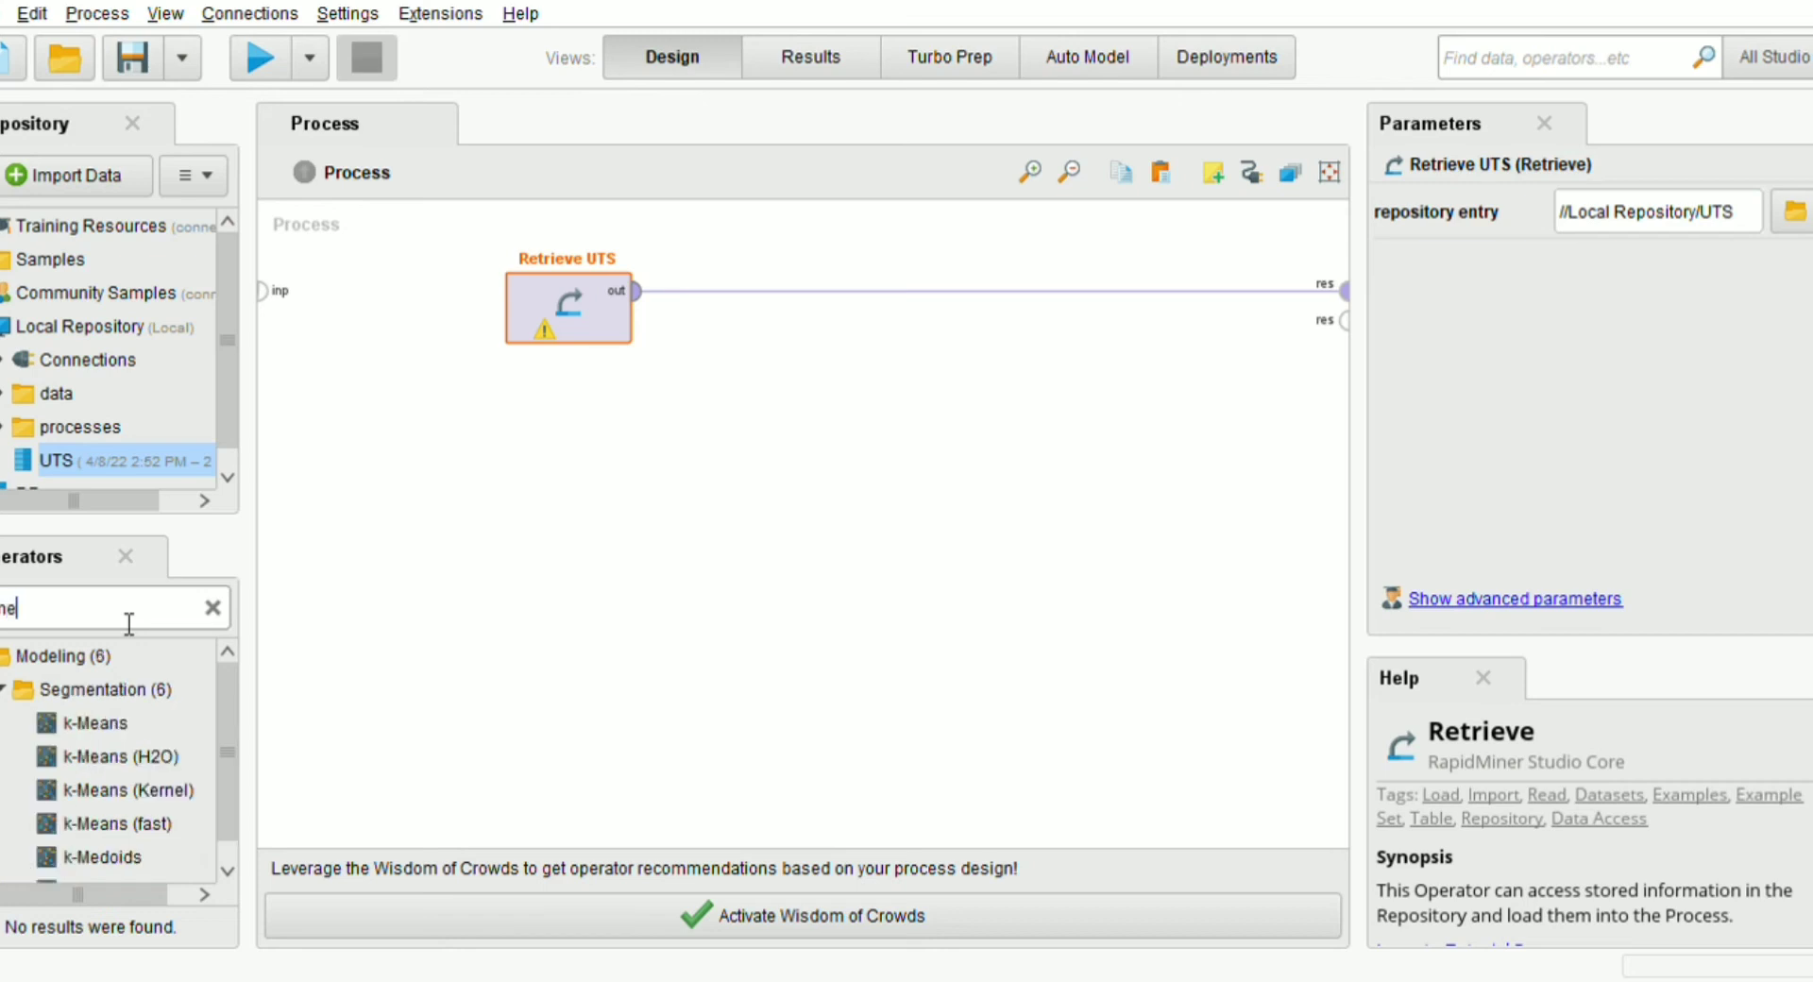
left_click_drag(42, 723, 1030, 295)
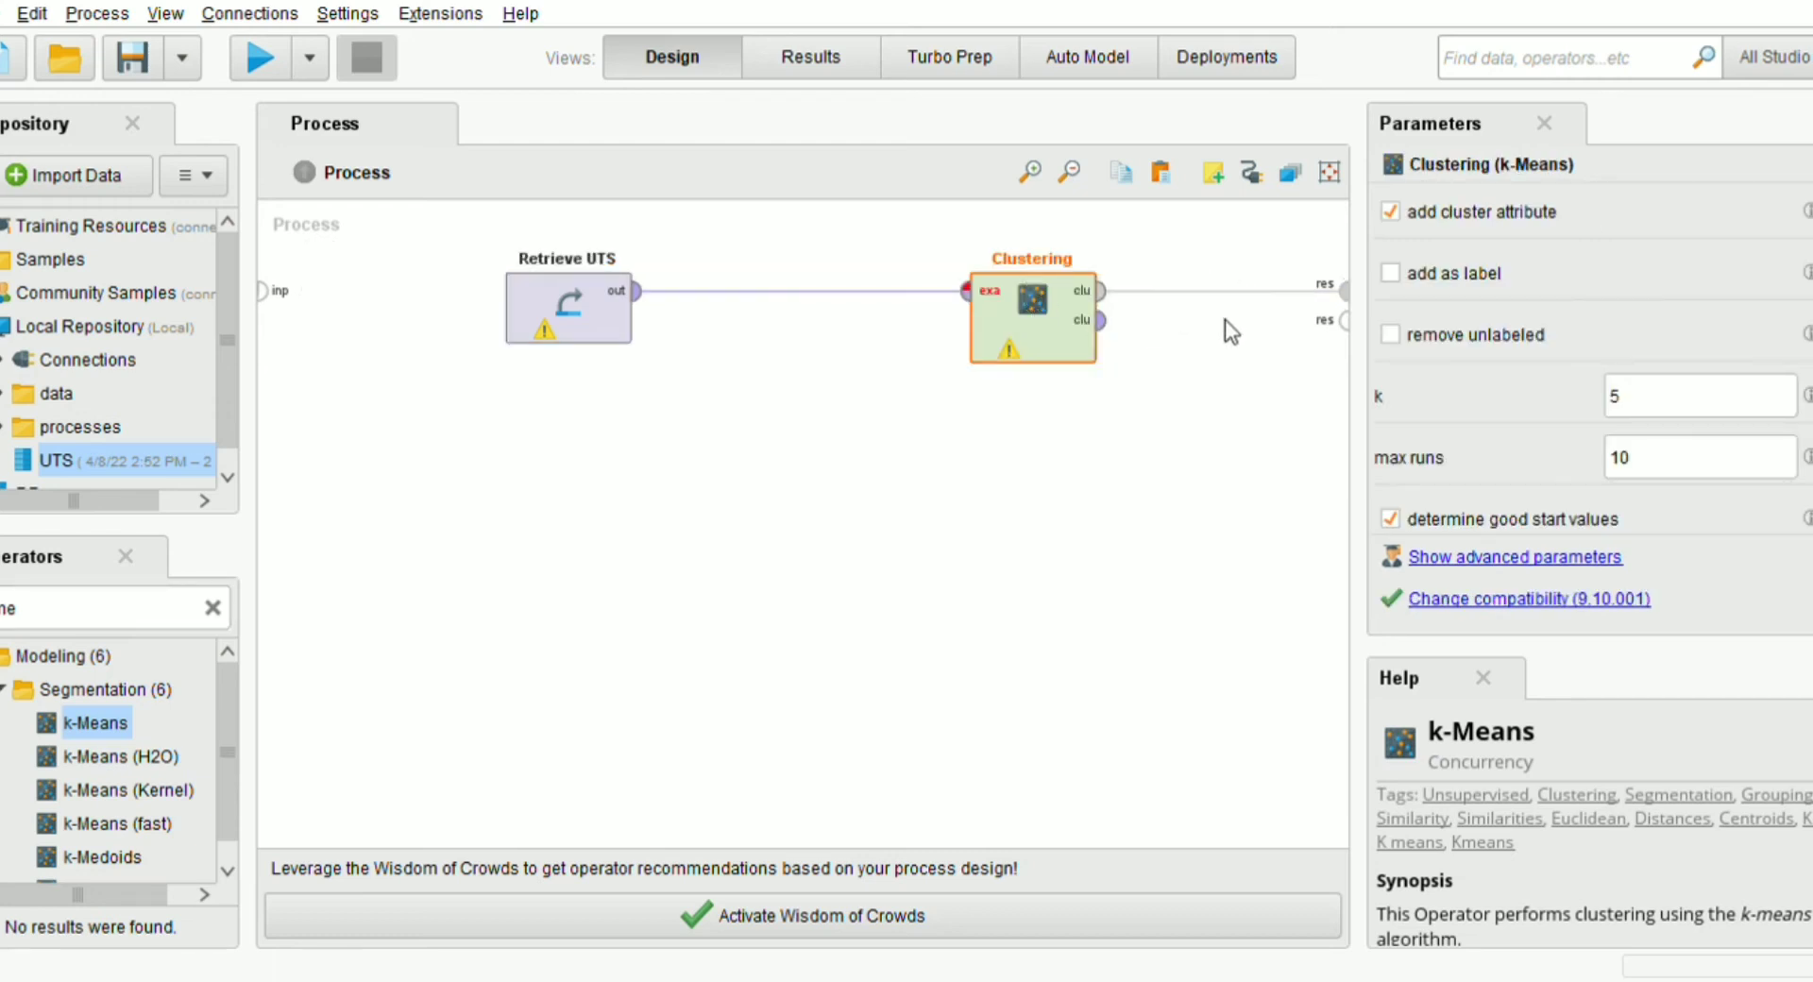
left_click(1100, 321)
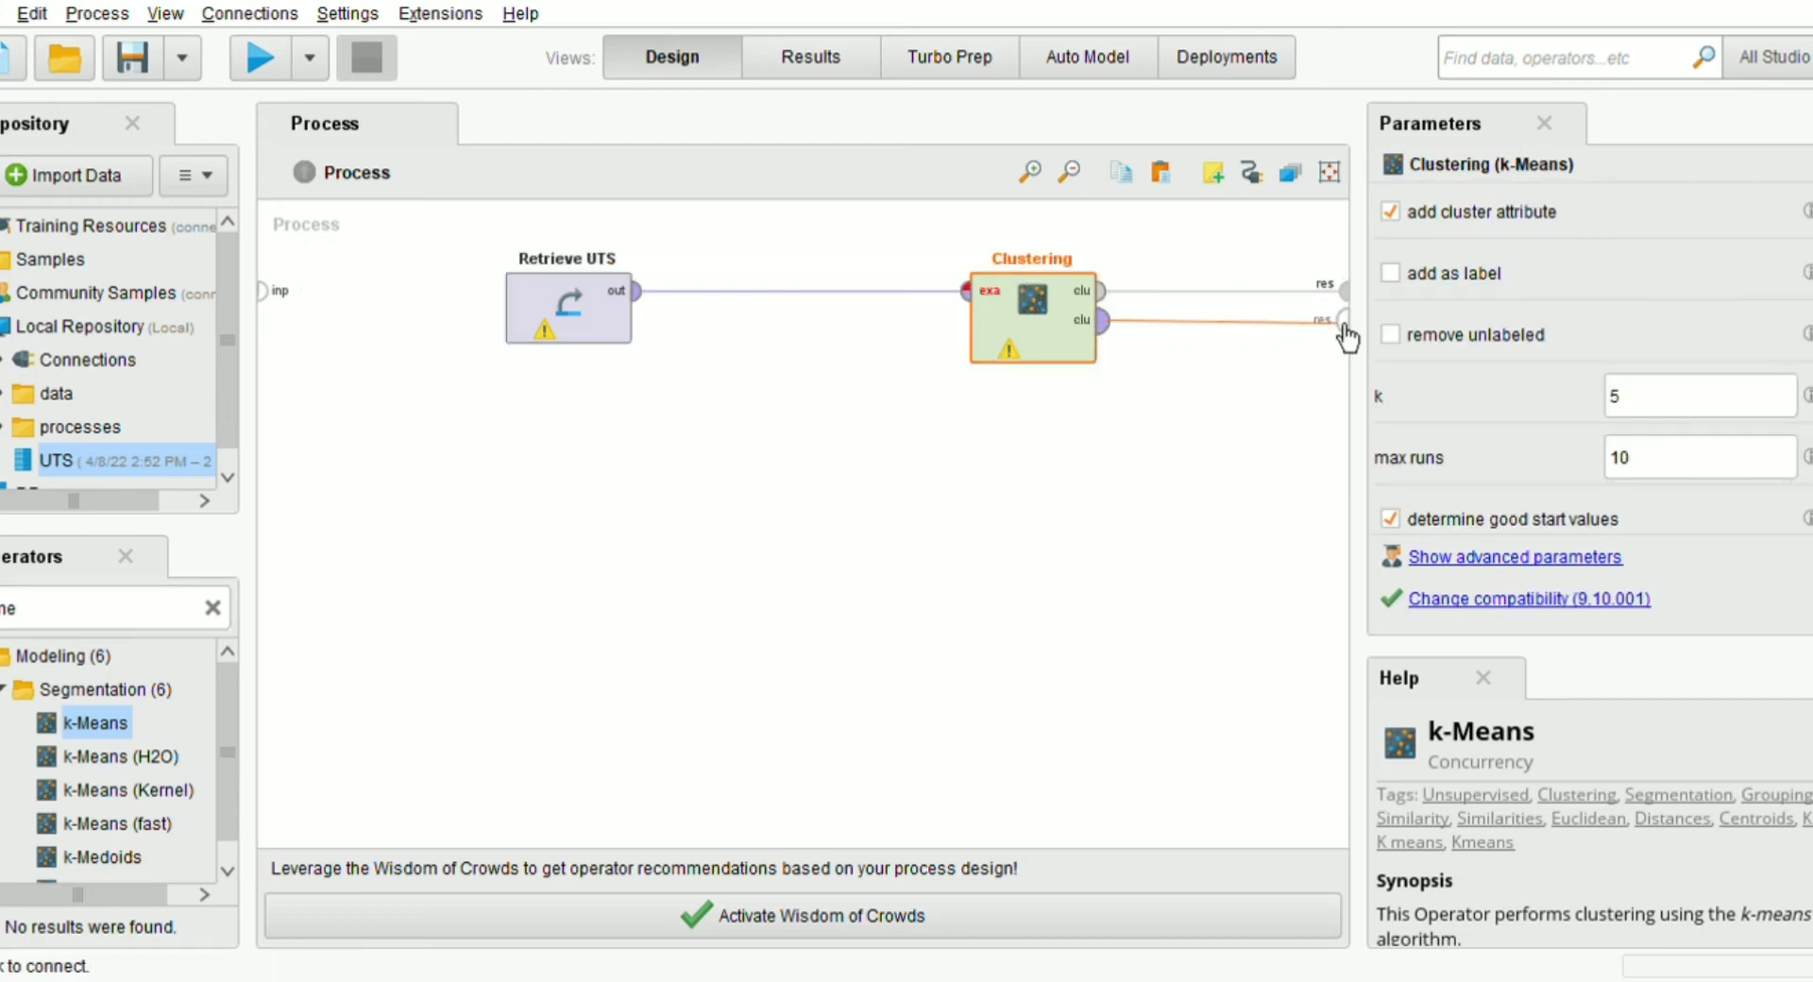
left_click(1337, 322)
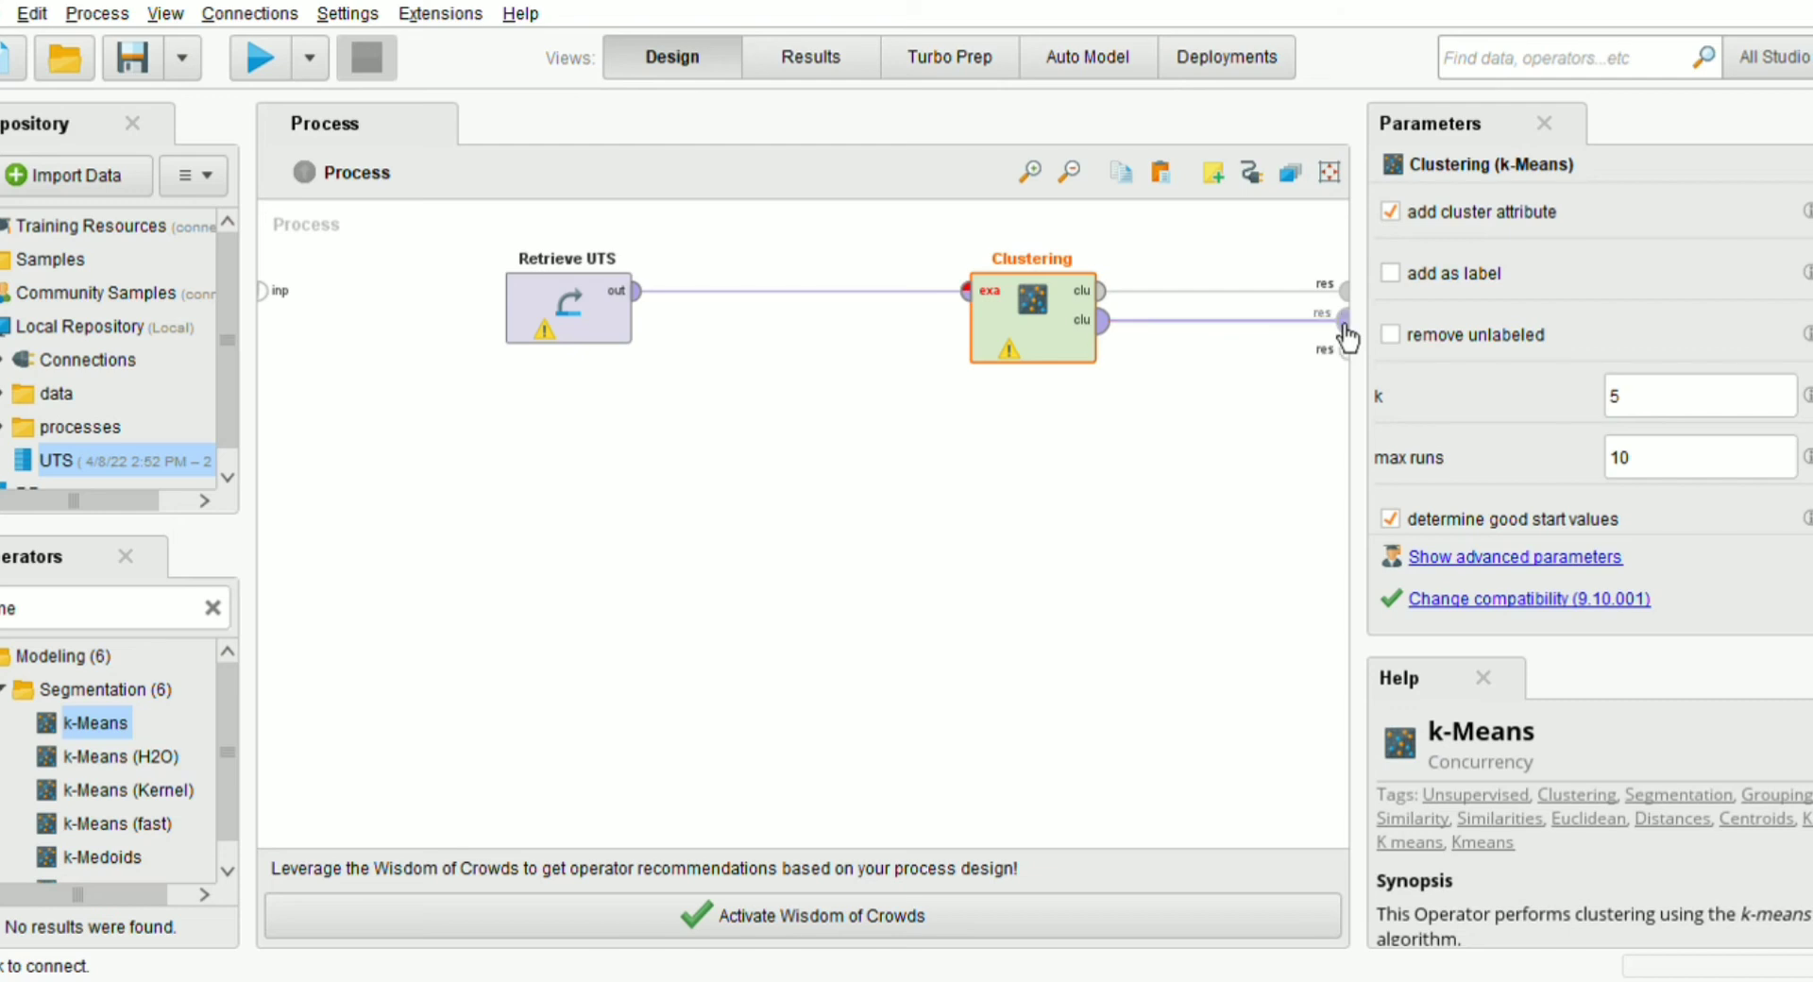
Set the Clustering operator's number of clusters k to 4
left_click(1173, 425)
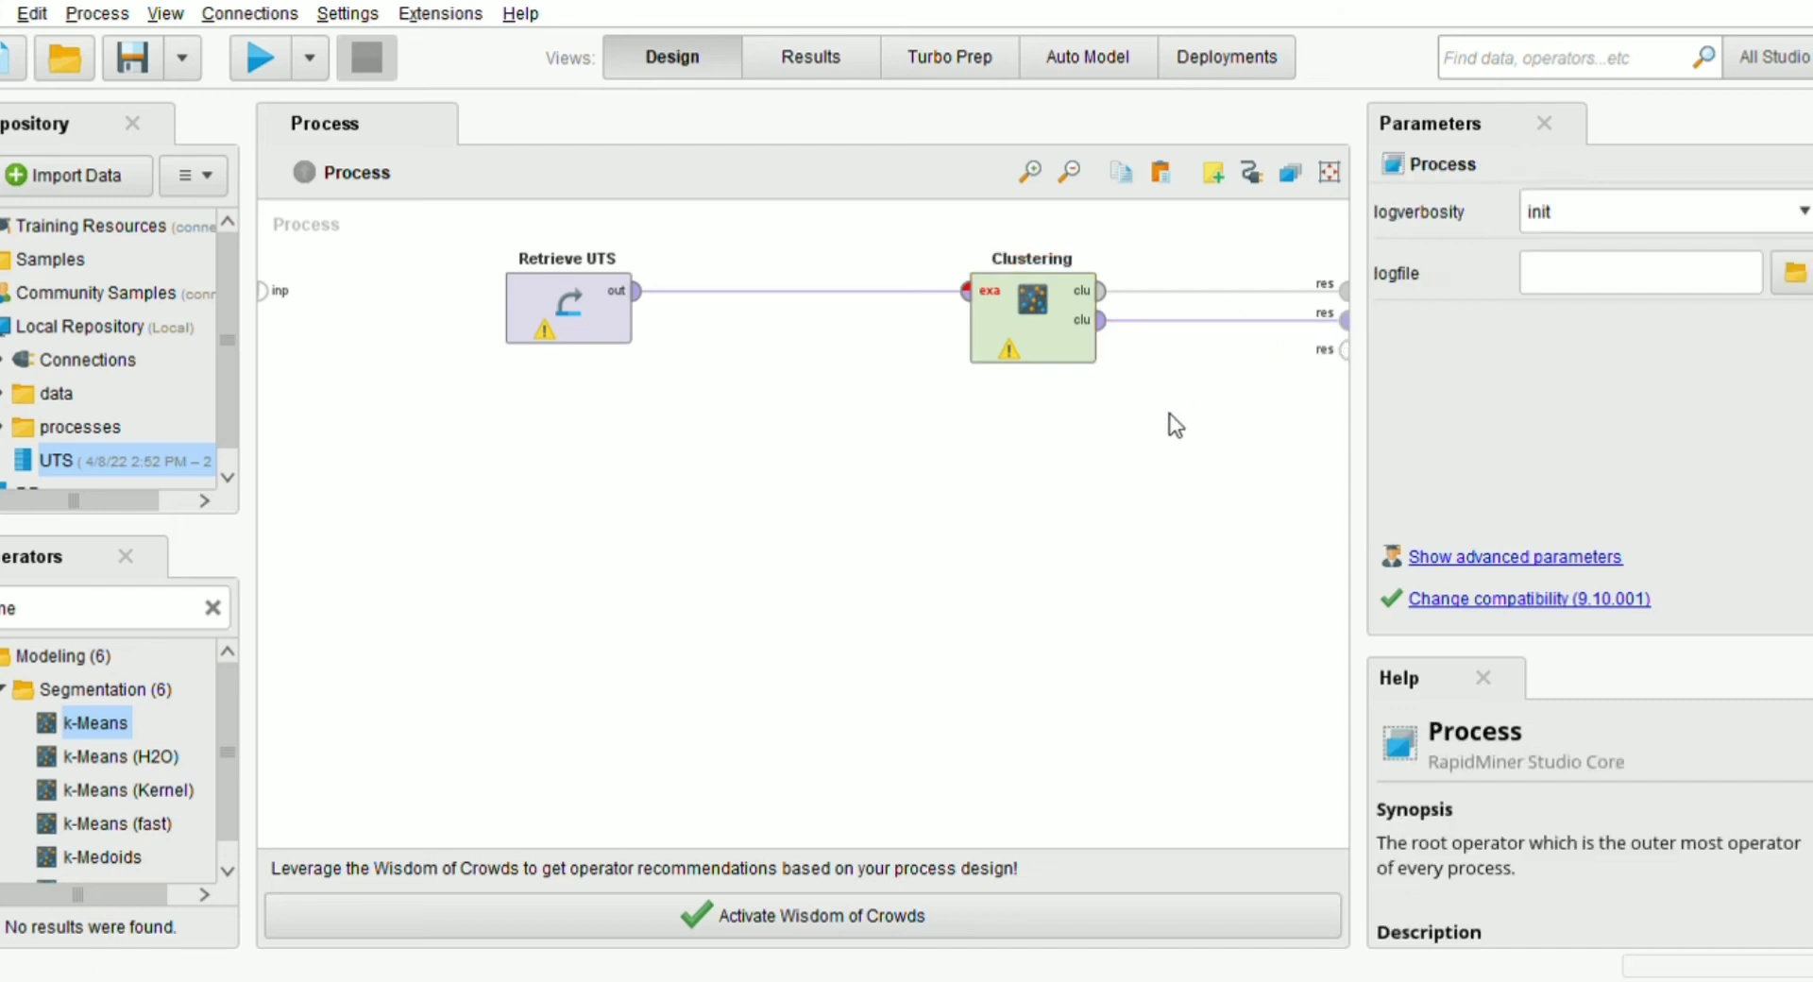
left_click(1058, 337)
left_click(1738, 415)
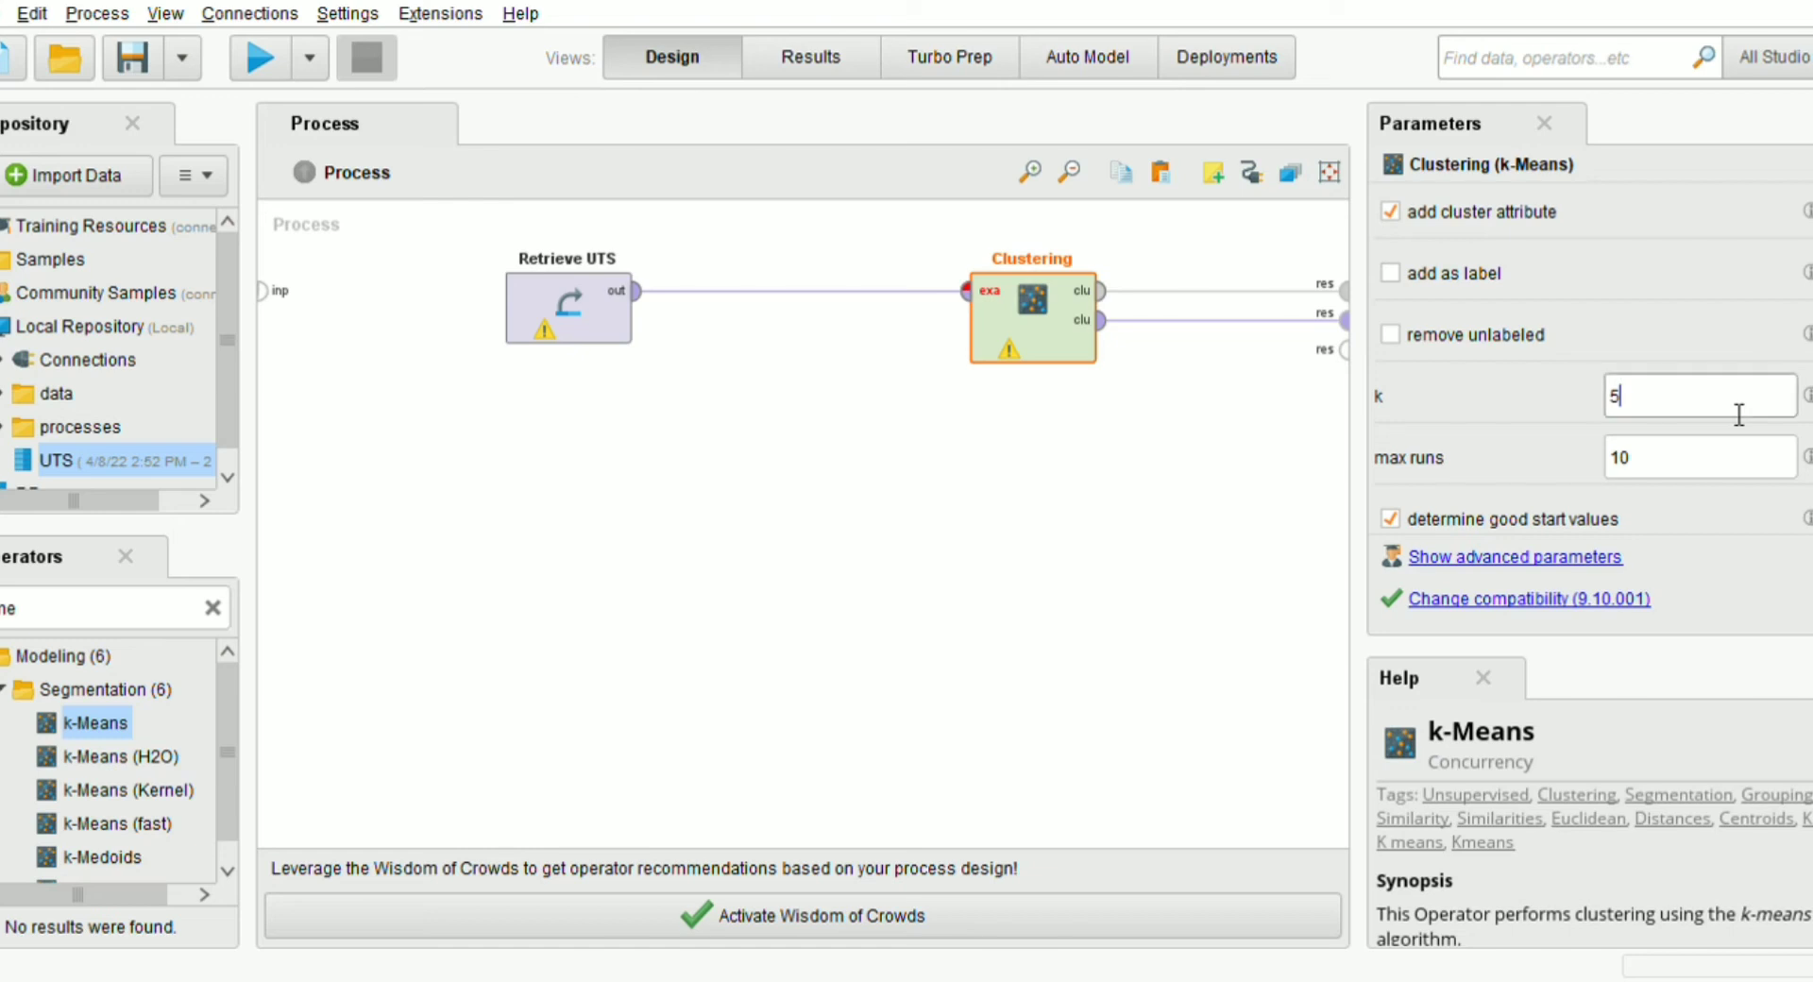
key("BackSpace")
type("4")
Search the operators for "select" and insert Select Attributes on the connection between Retrieve UTS and Clustering
left_click(136, 624)
key("BackSpace")
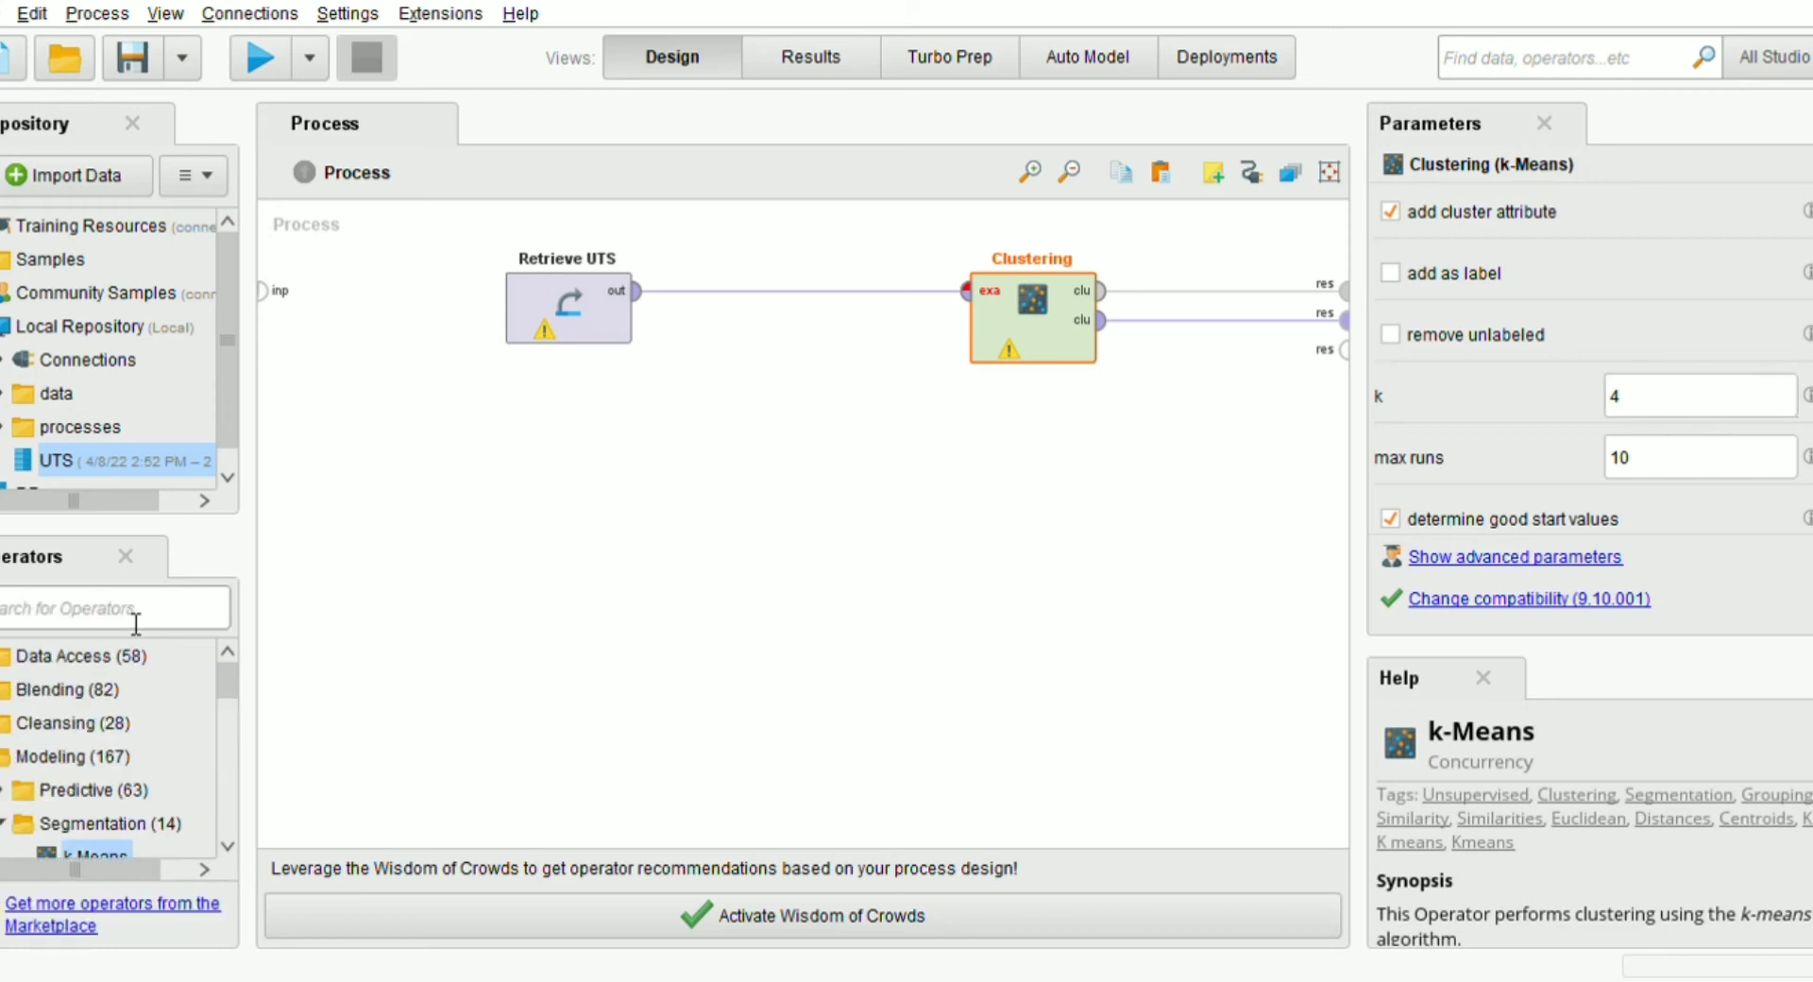
type("selec")
type("t")
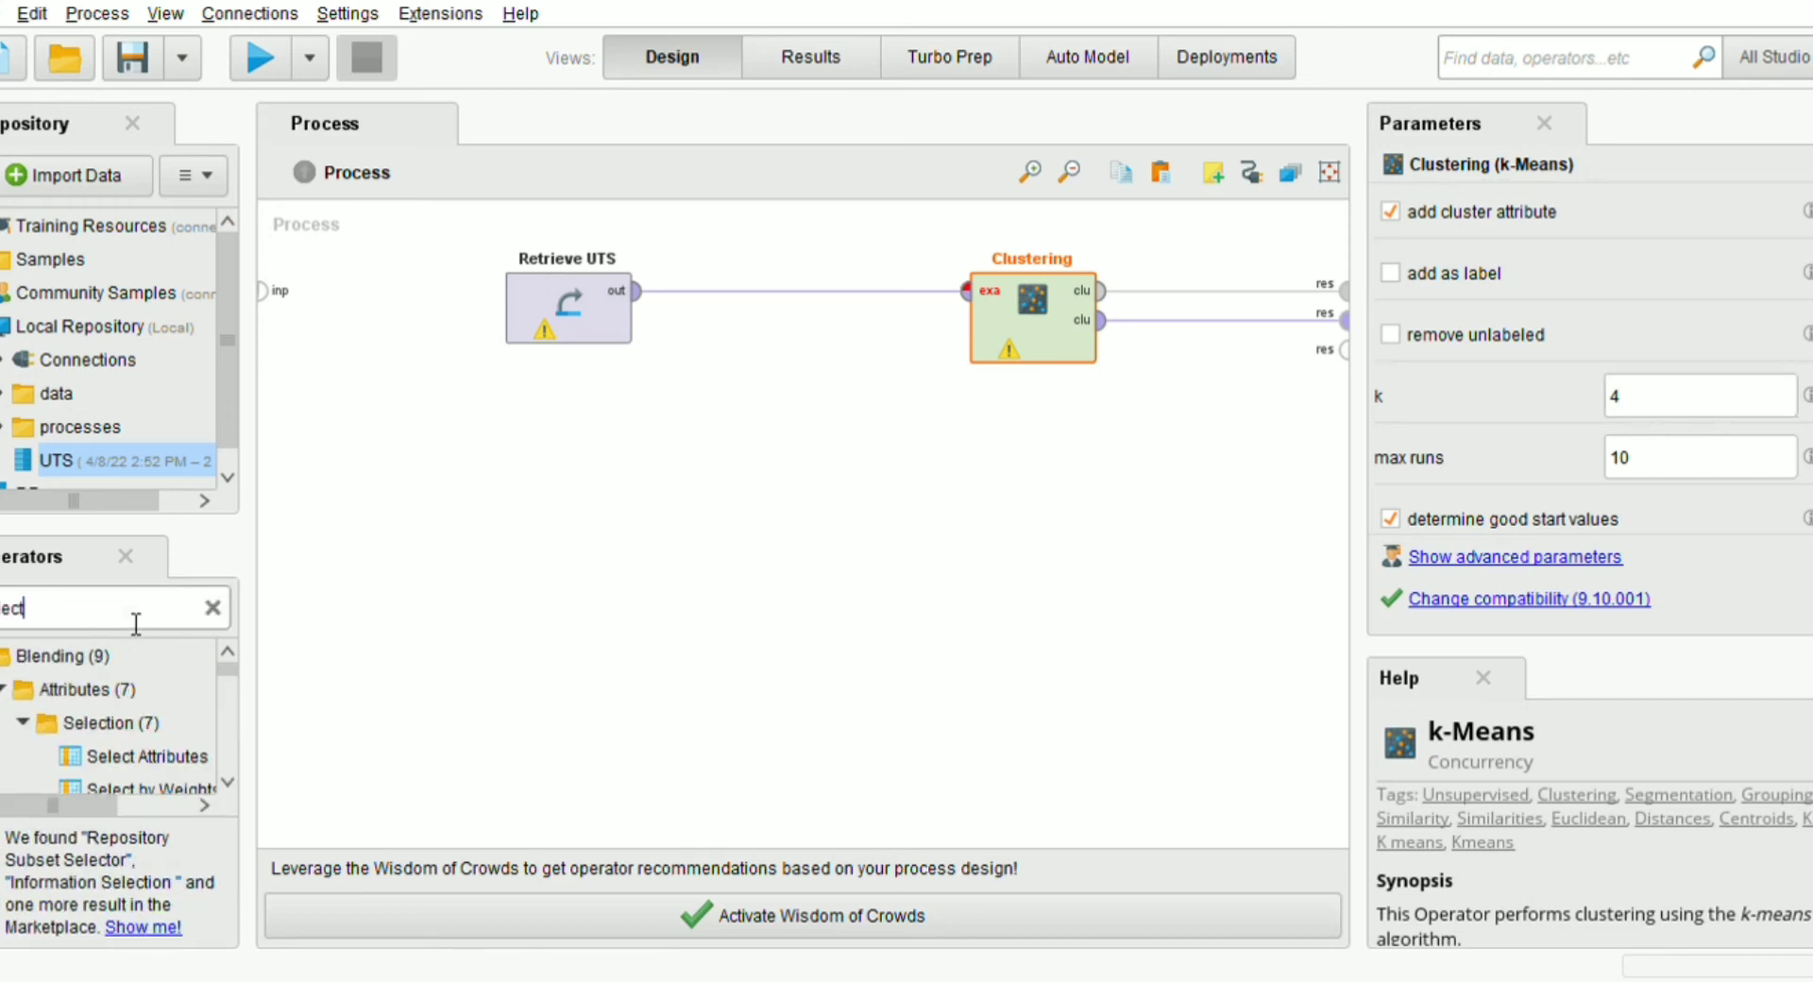
left_click(95, 748)
left_click_drag(94, 748, 774, 293)
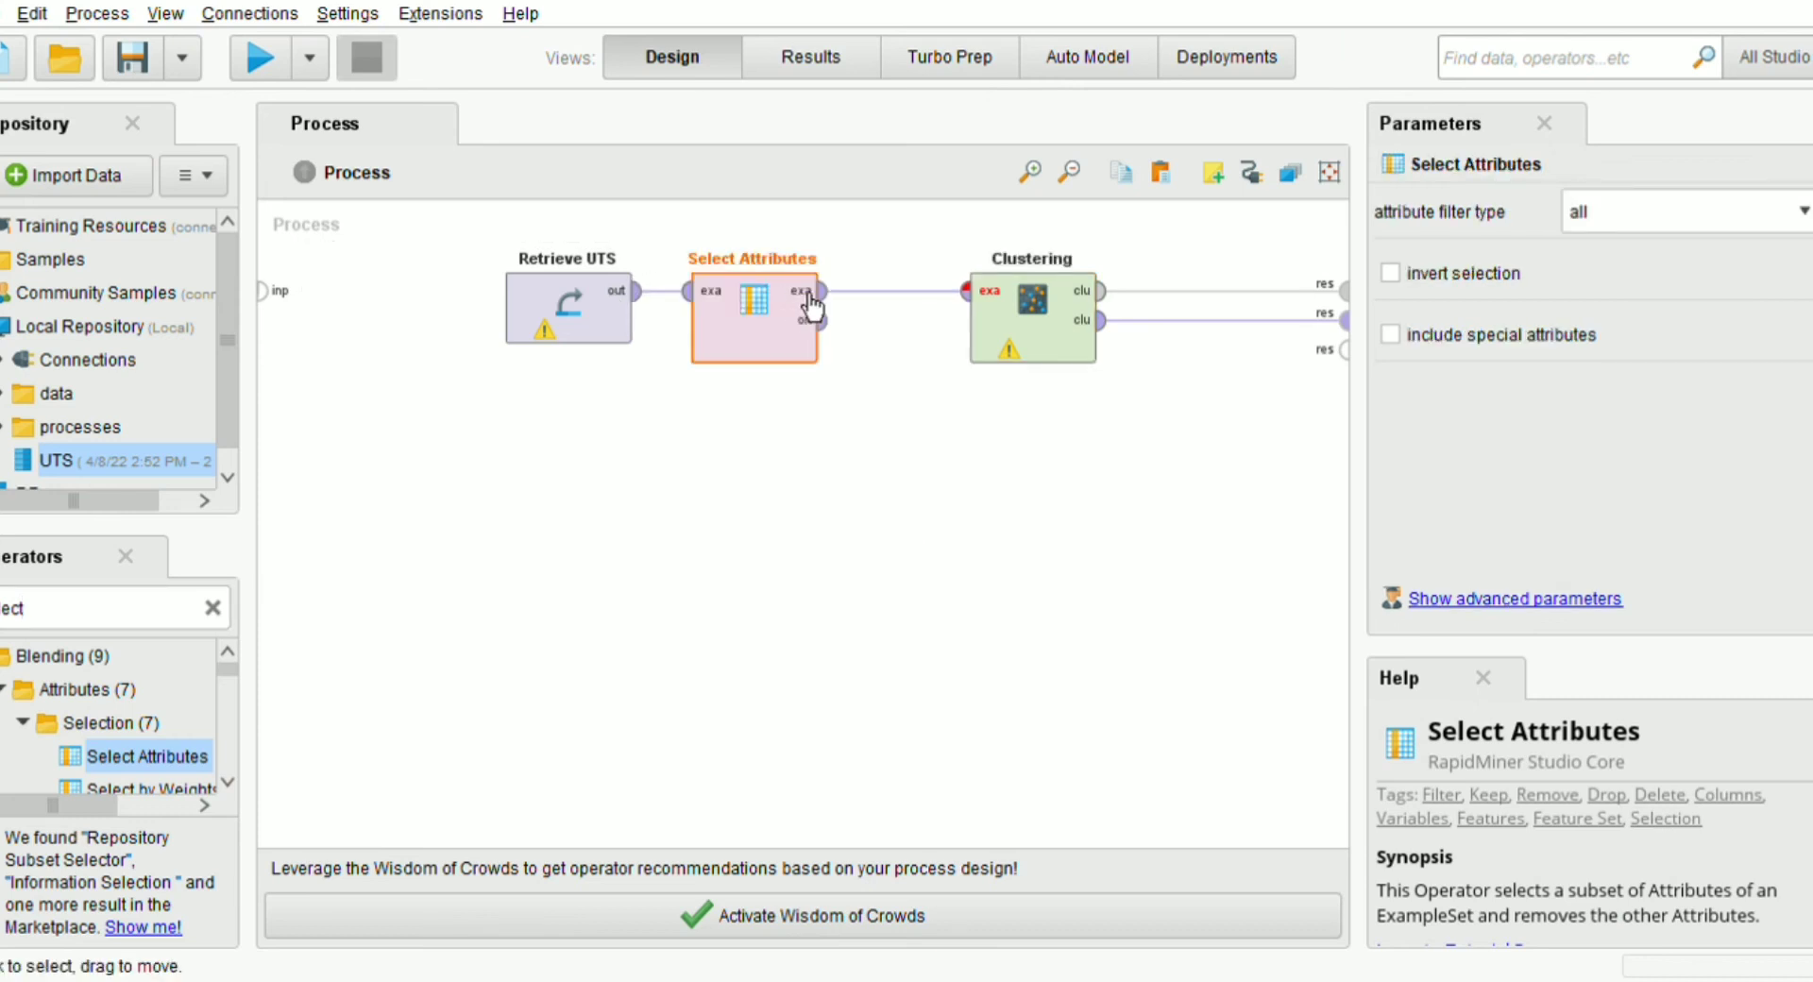
Set the Select Attributes filter type to subset and choose the KASUS COVID and KASUS MENINGGAL attributes
left_click(1660, 291)
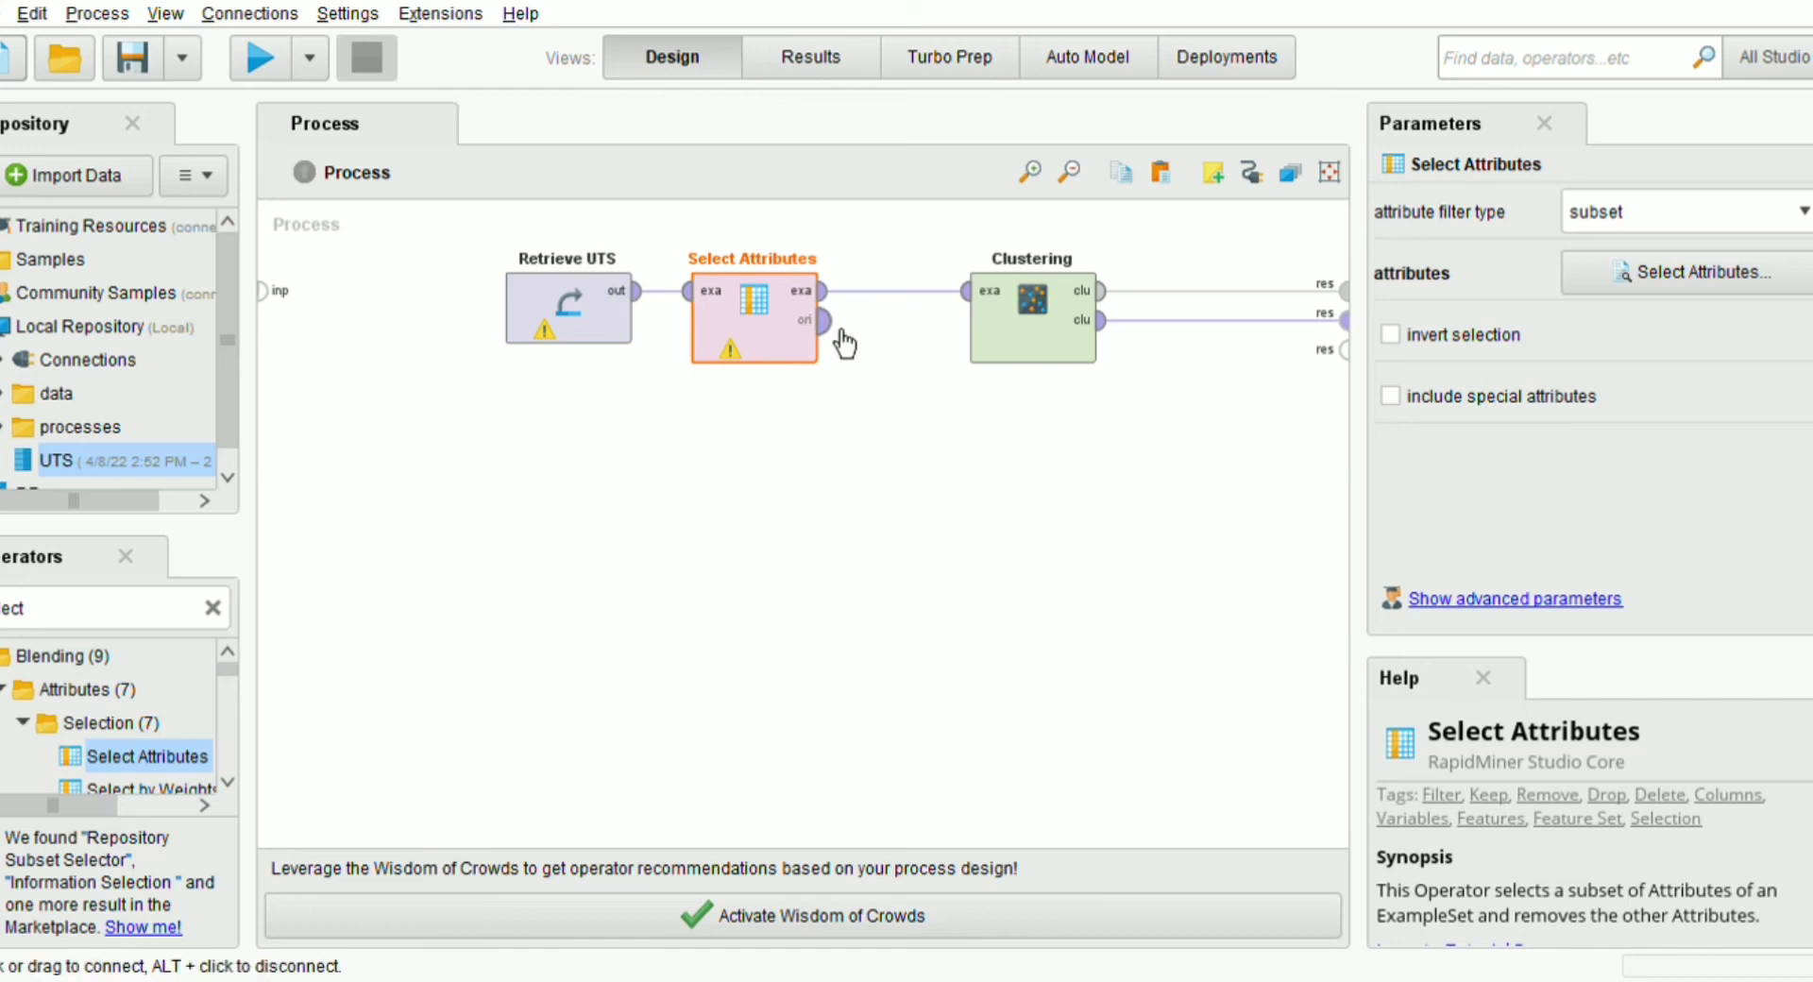
left_click(1034, 346)
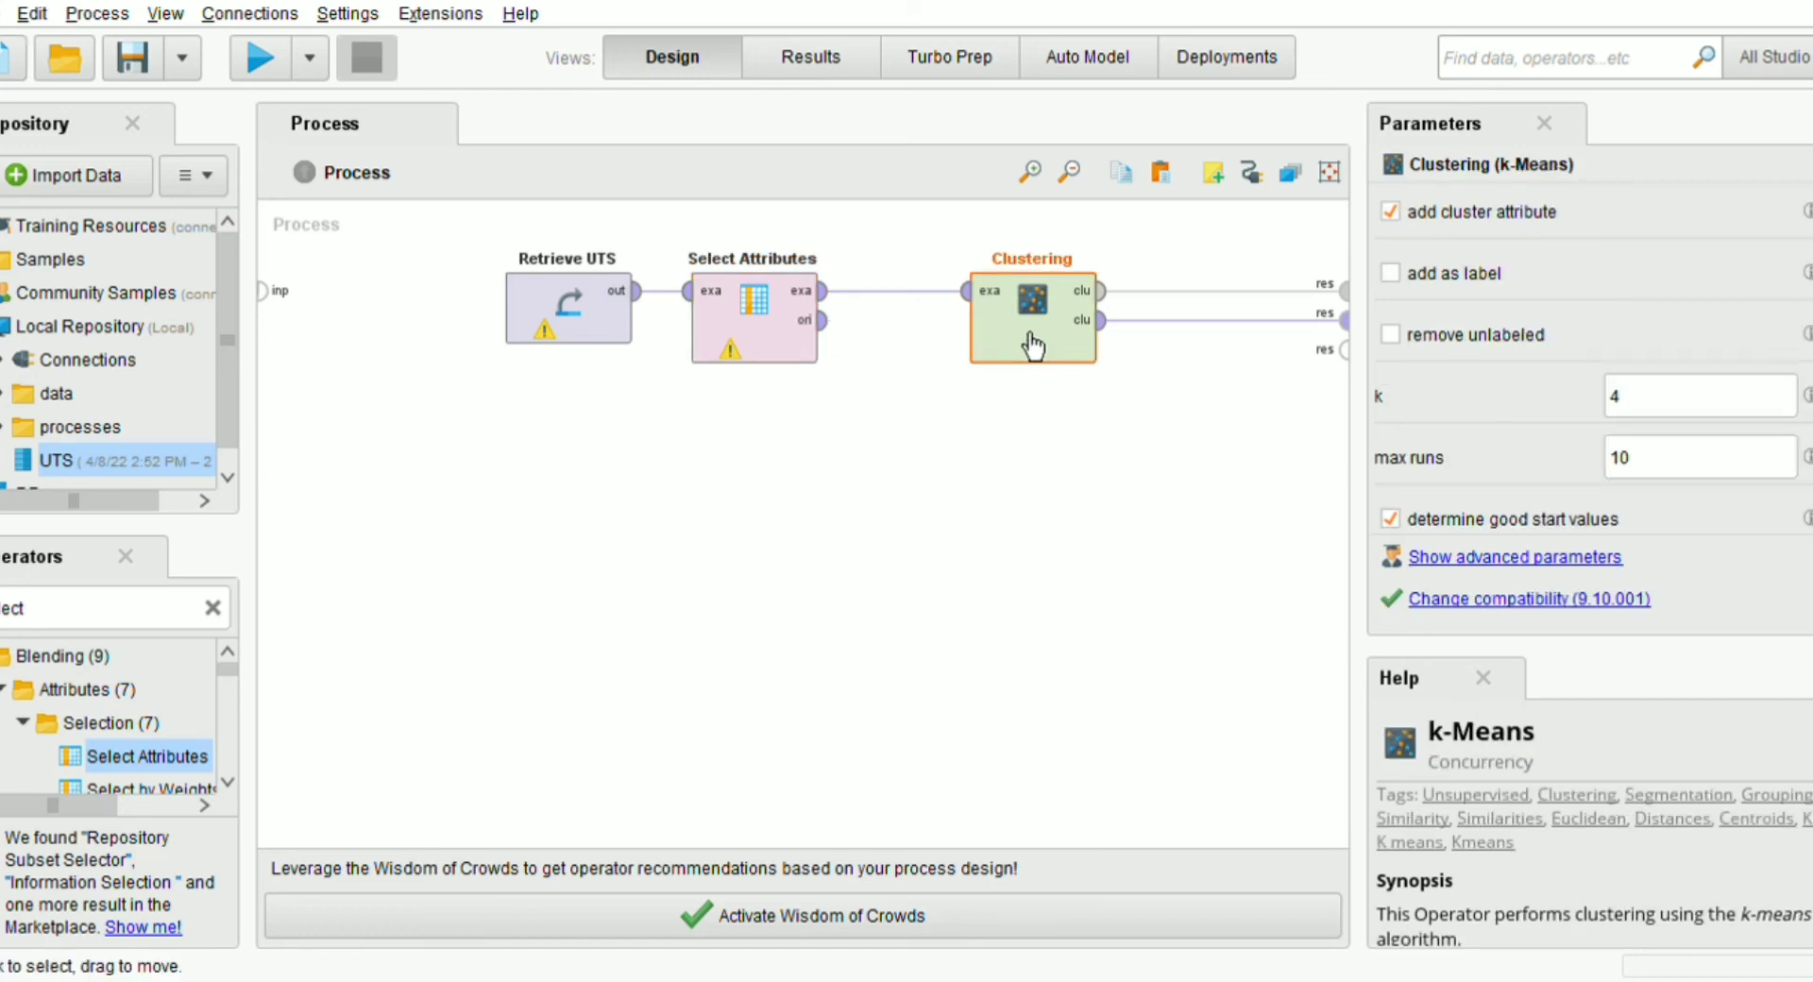
left_click(784, 351)
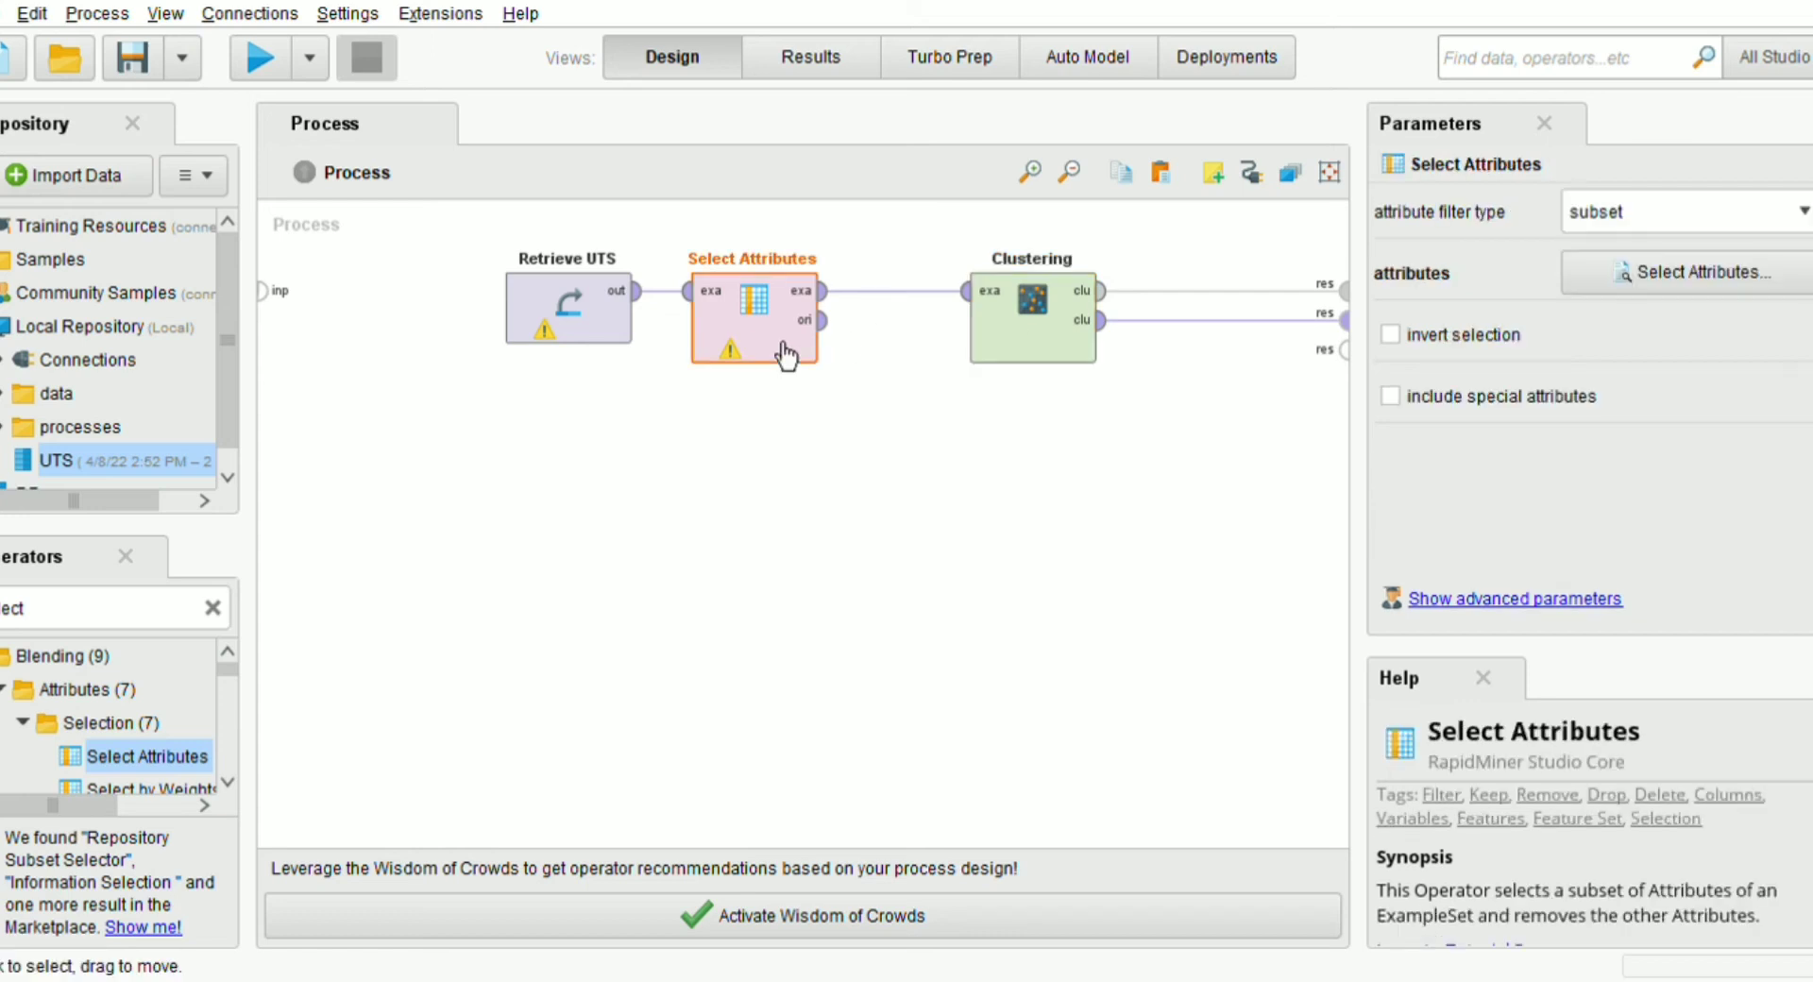
left_click(1741, 265)
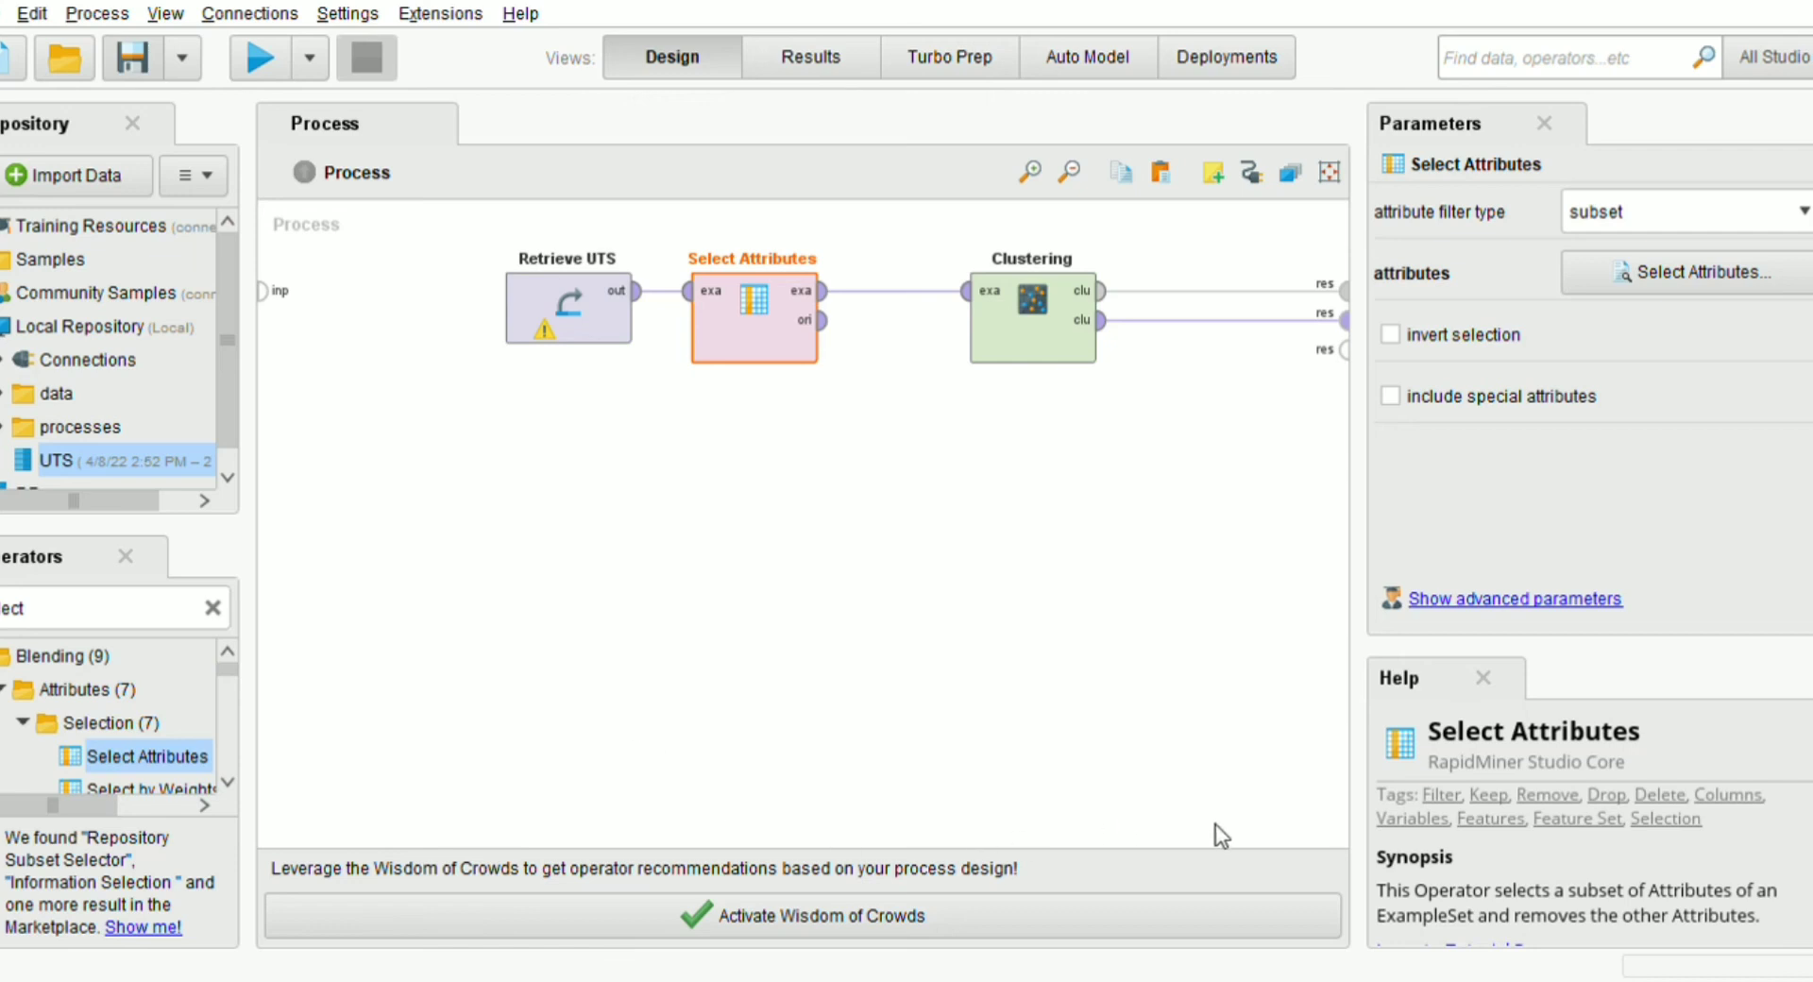
Save and run the process, and show the visualization of the clustered ExampleSet
key("ctrl+s")
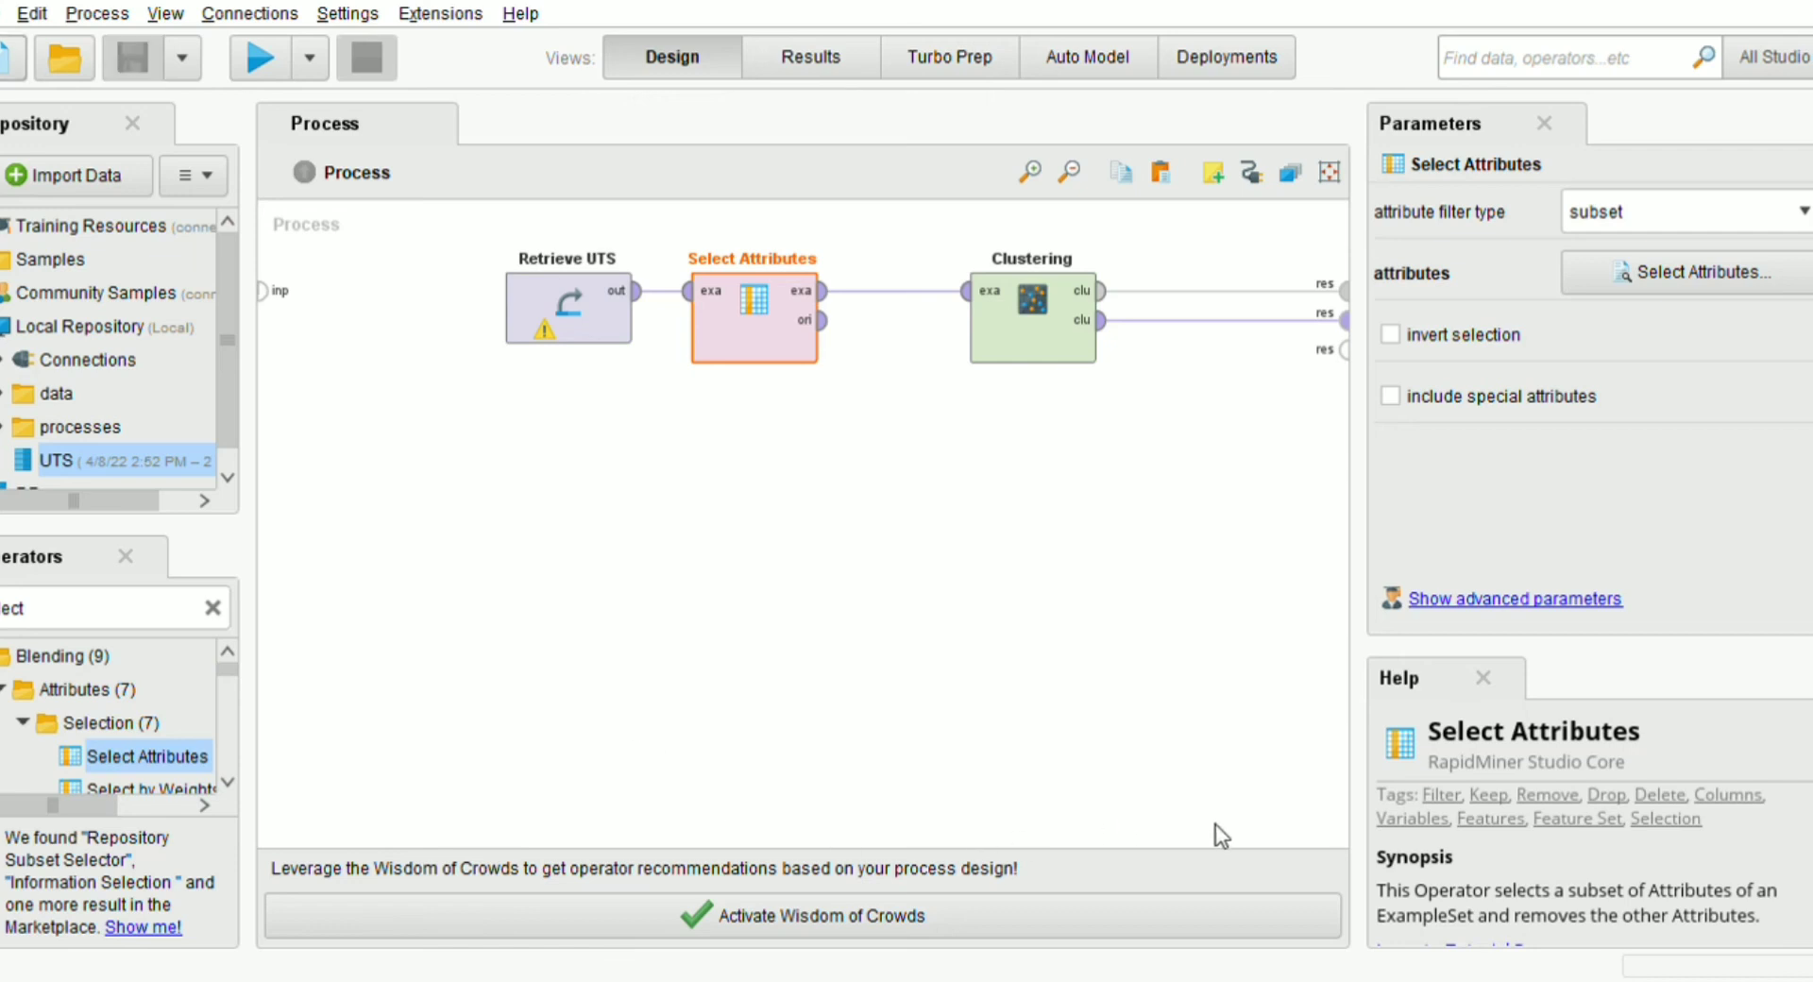
left_click(253, 58)
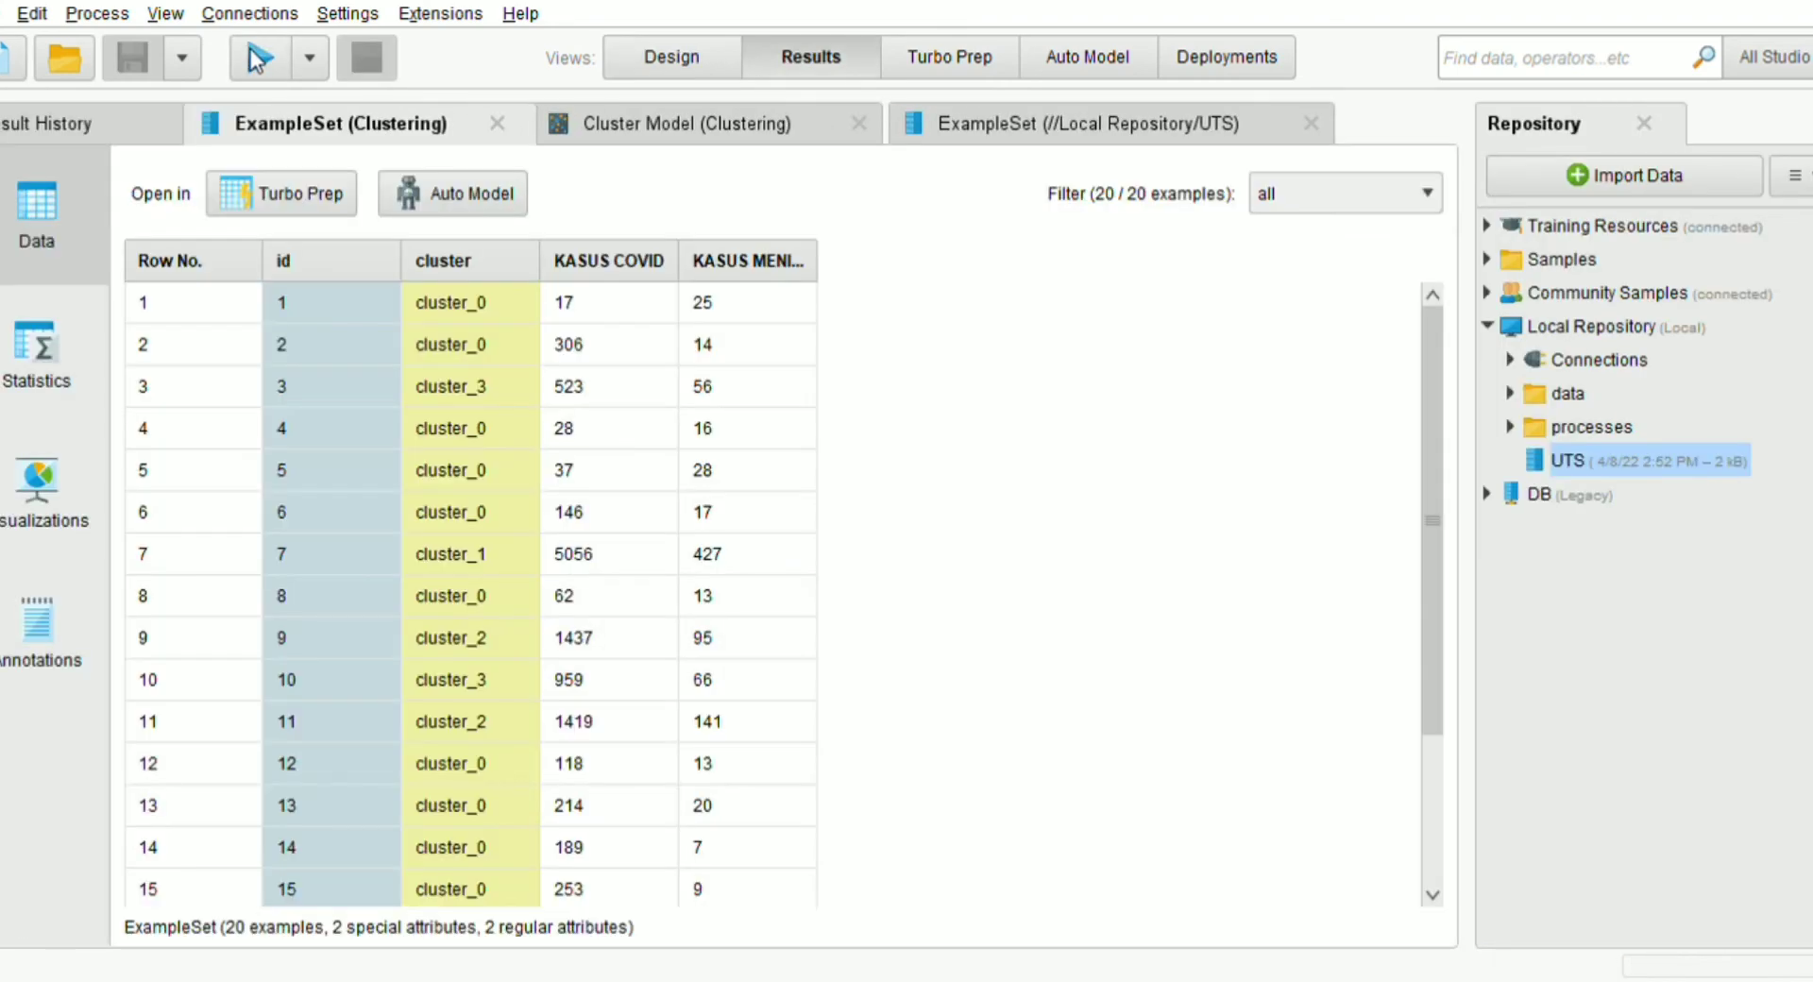
left_click(26, 498)
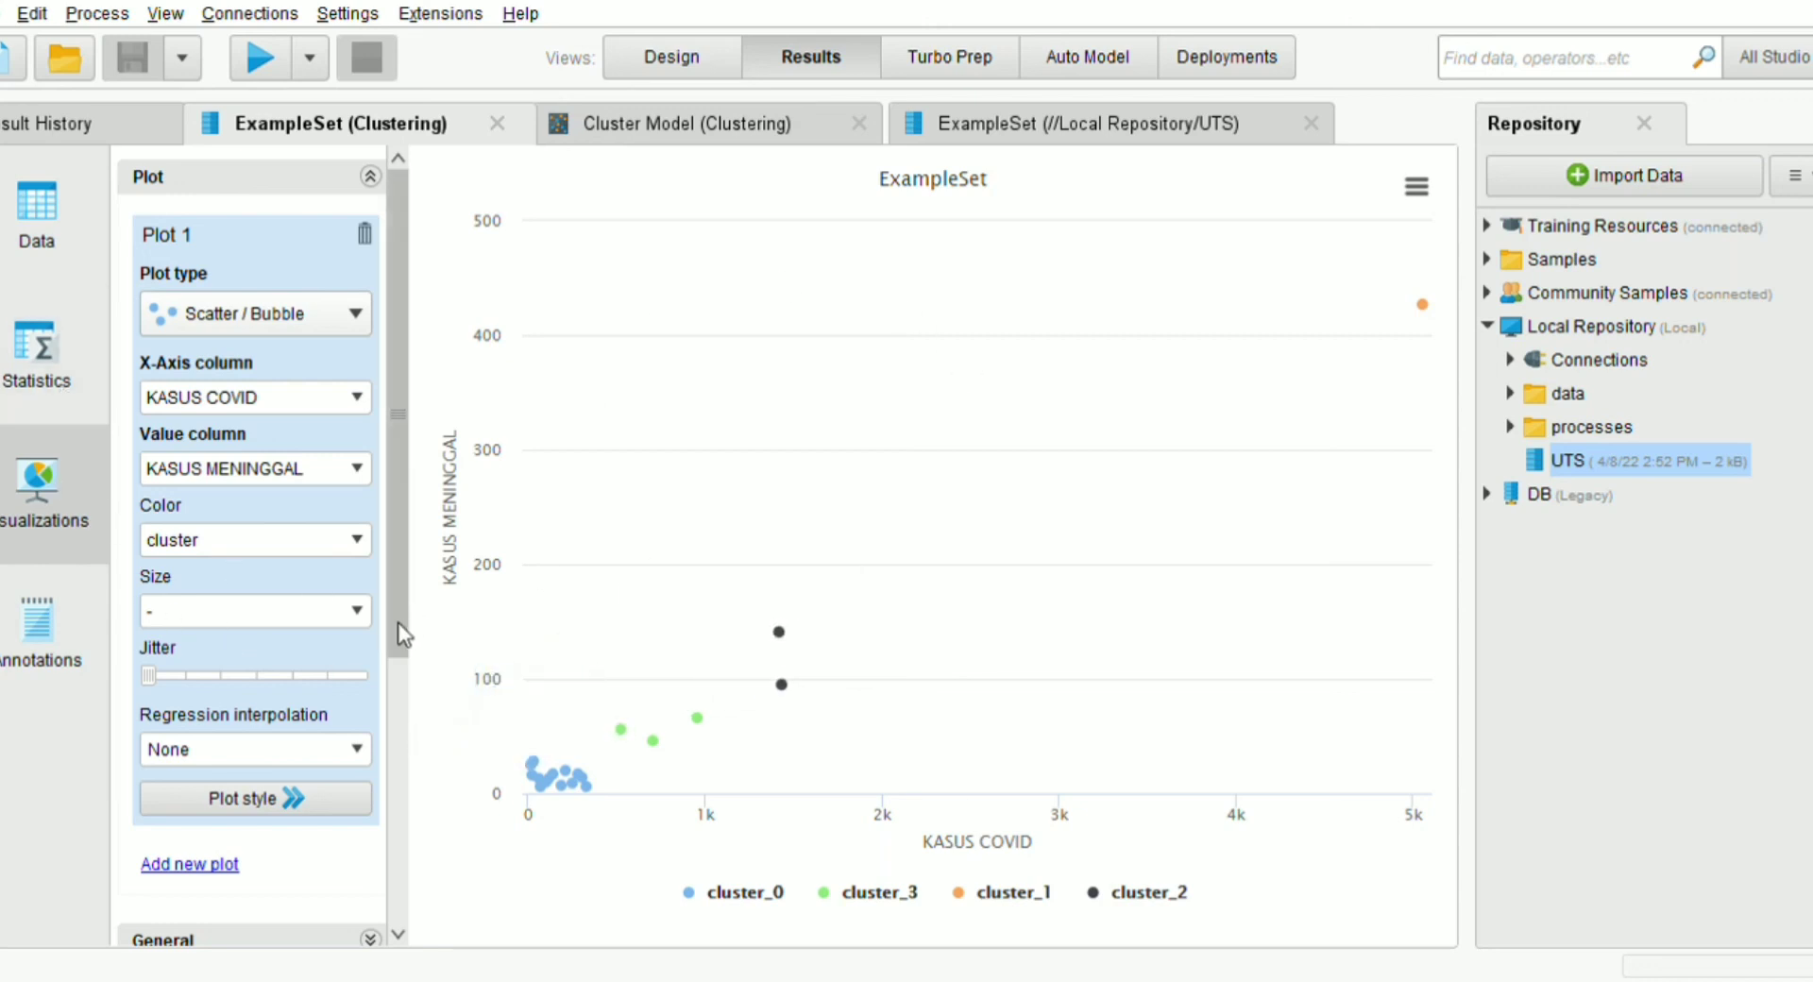
Review the scatter plot's settings and the attribute statistics of the clustered ExampleSet
left_click_drag(391, 604, 416, 779)
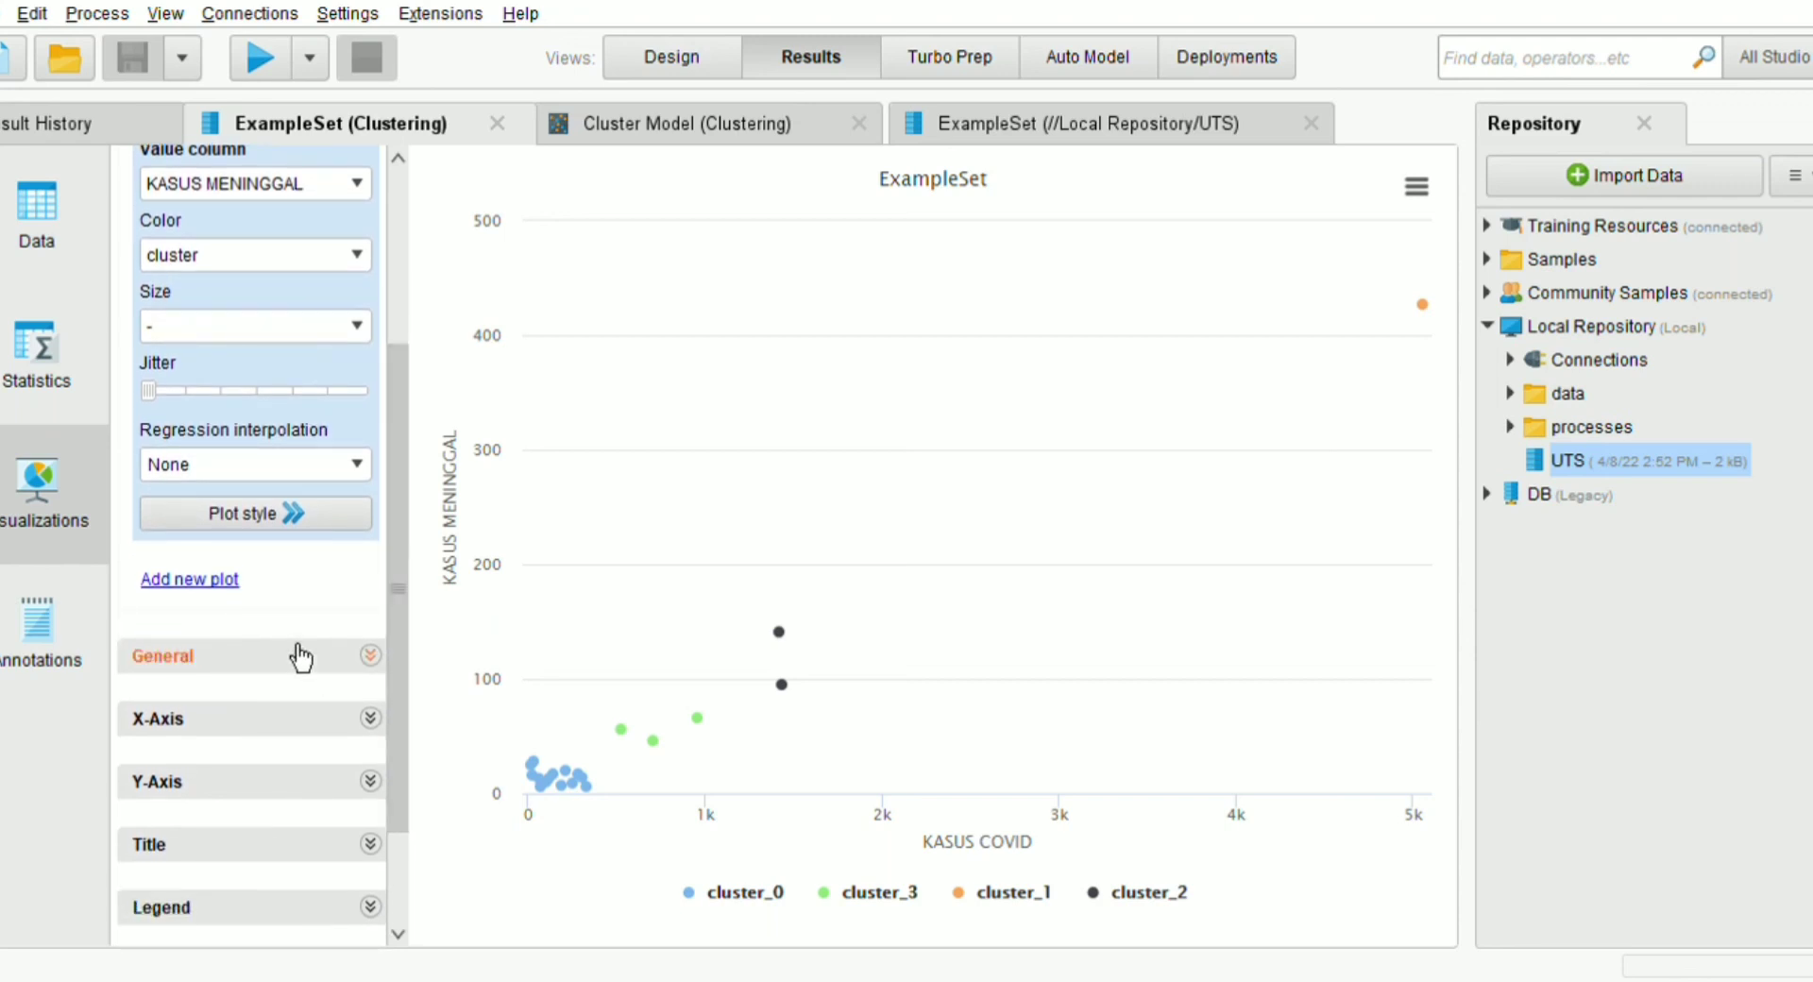
left_click(64, 388)
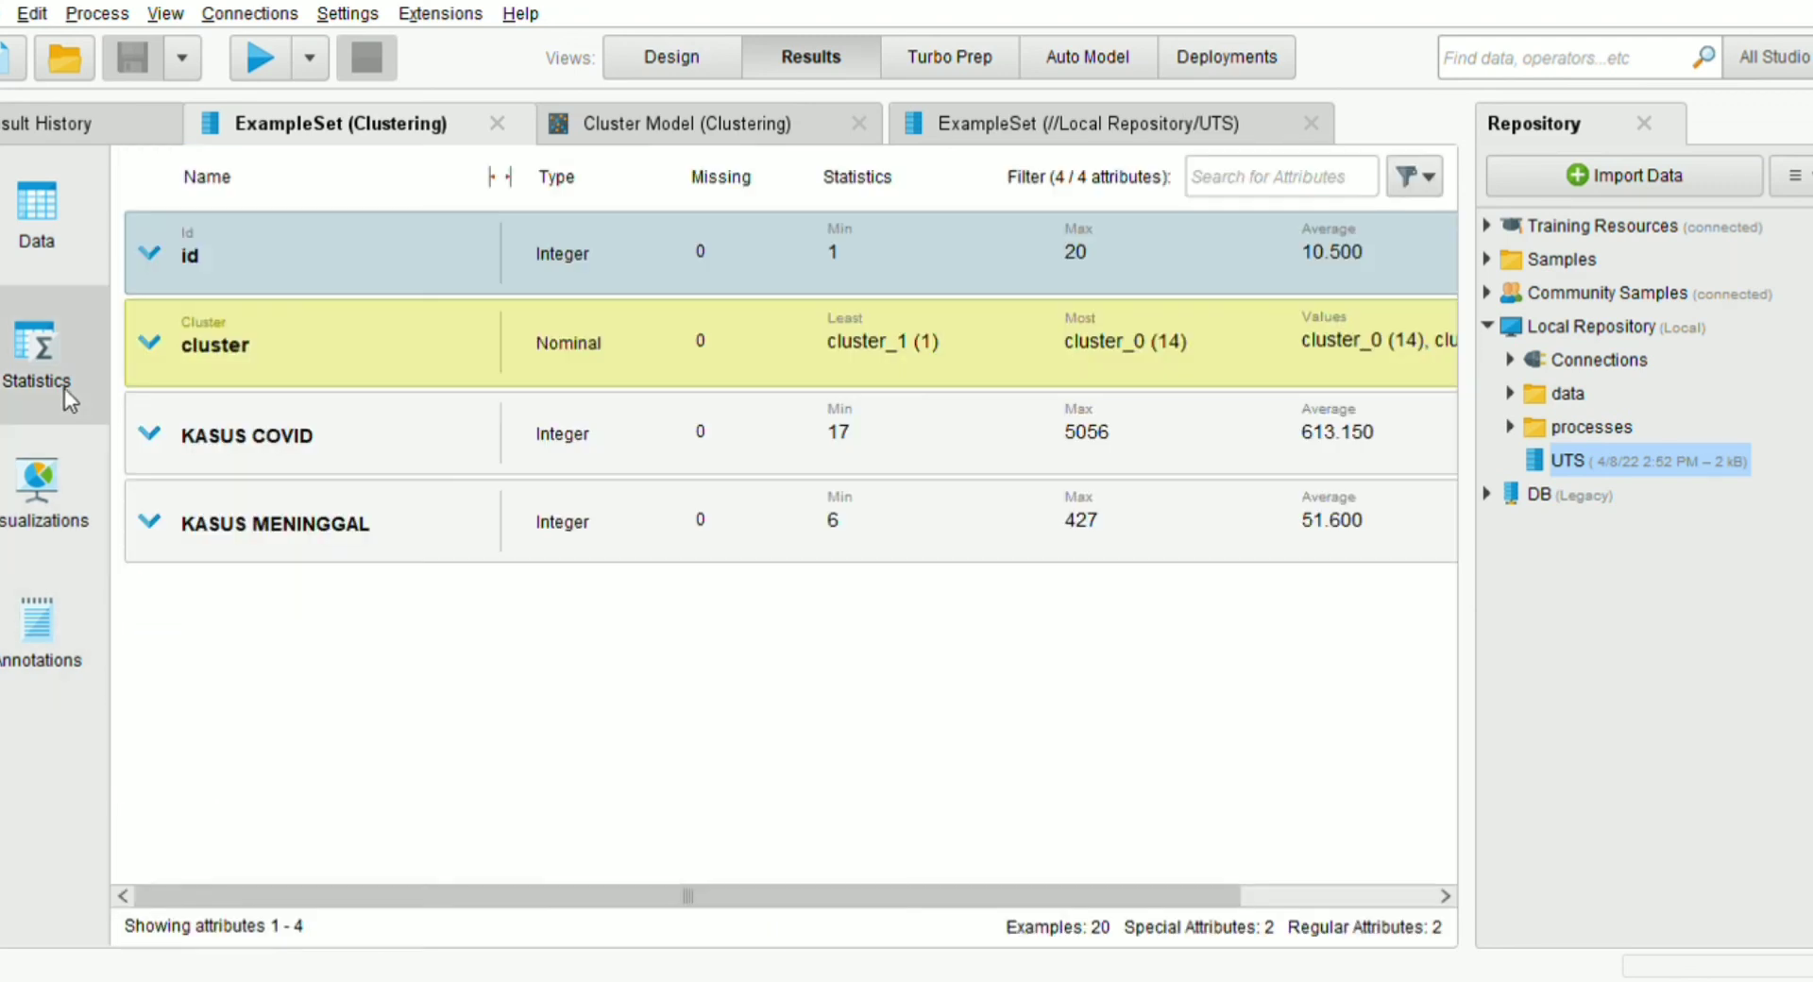
left_click(53, 469)
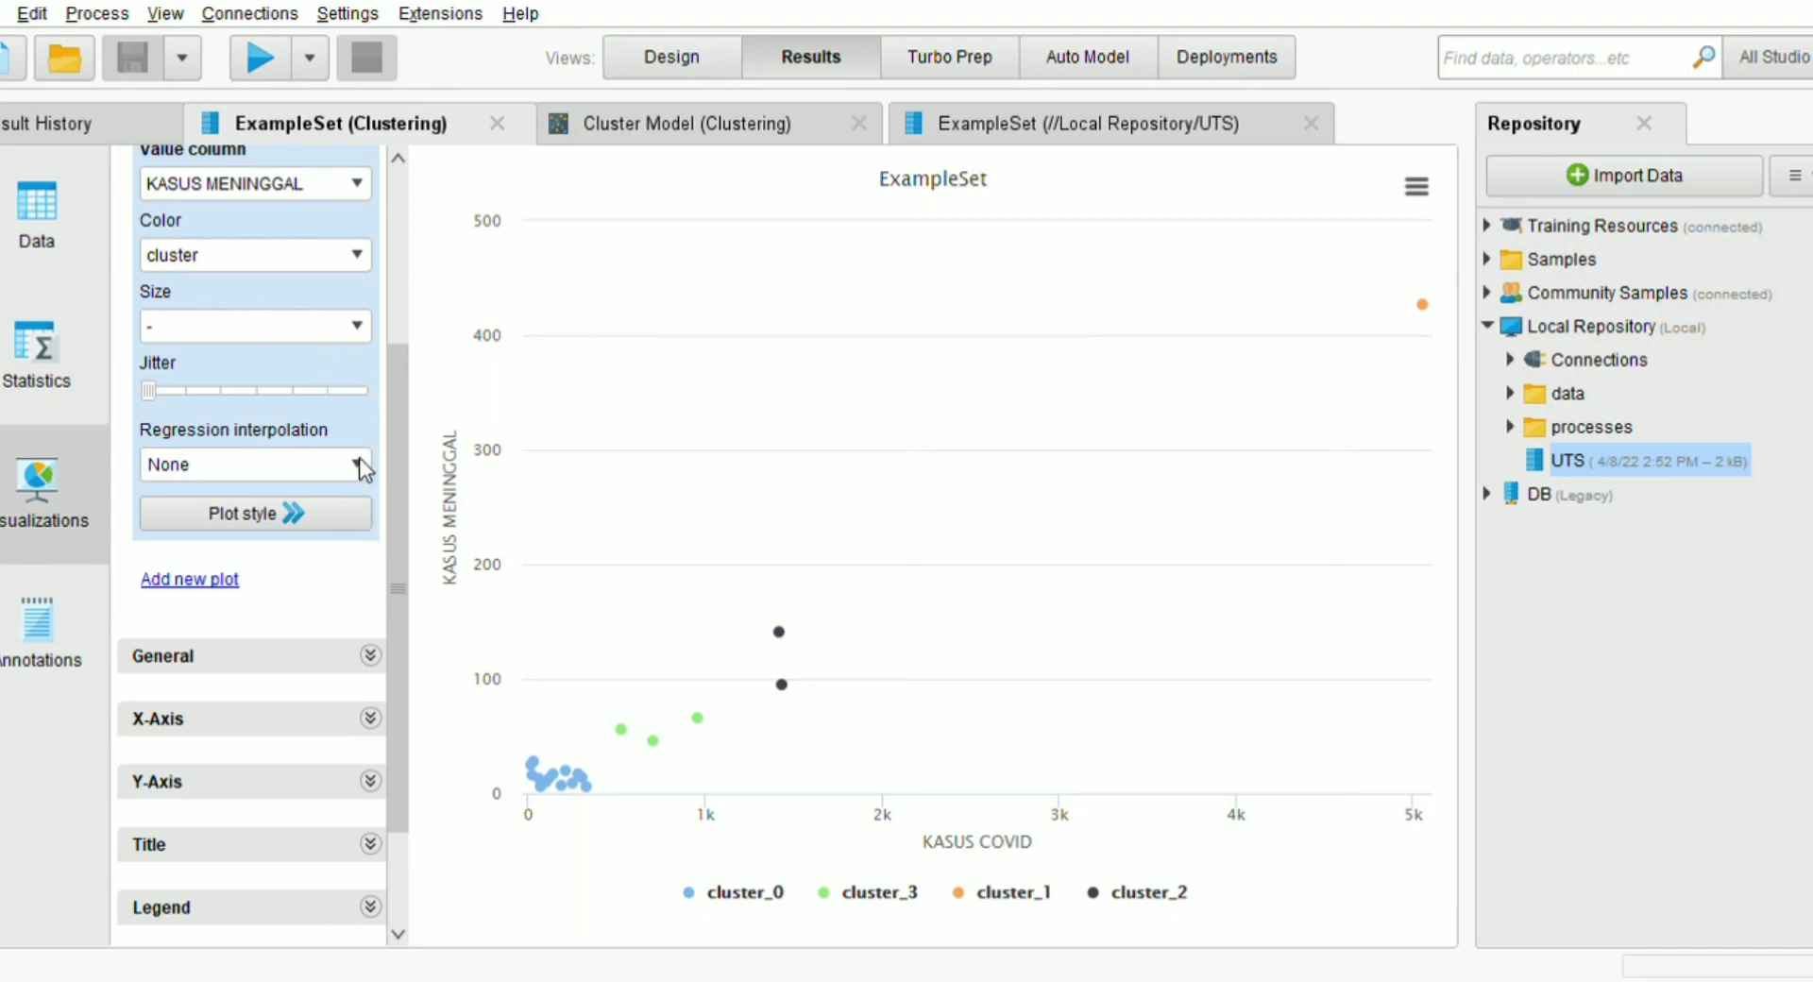
left_click_drag(394, 389, 398, 183)
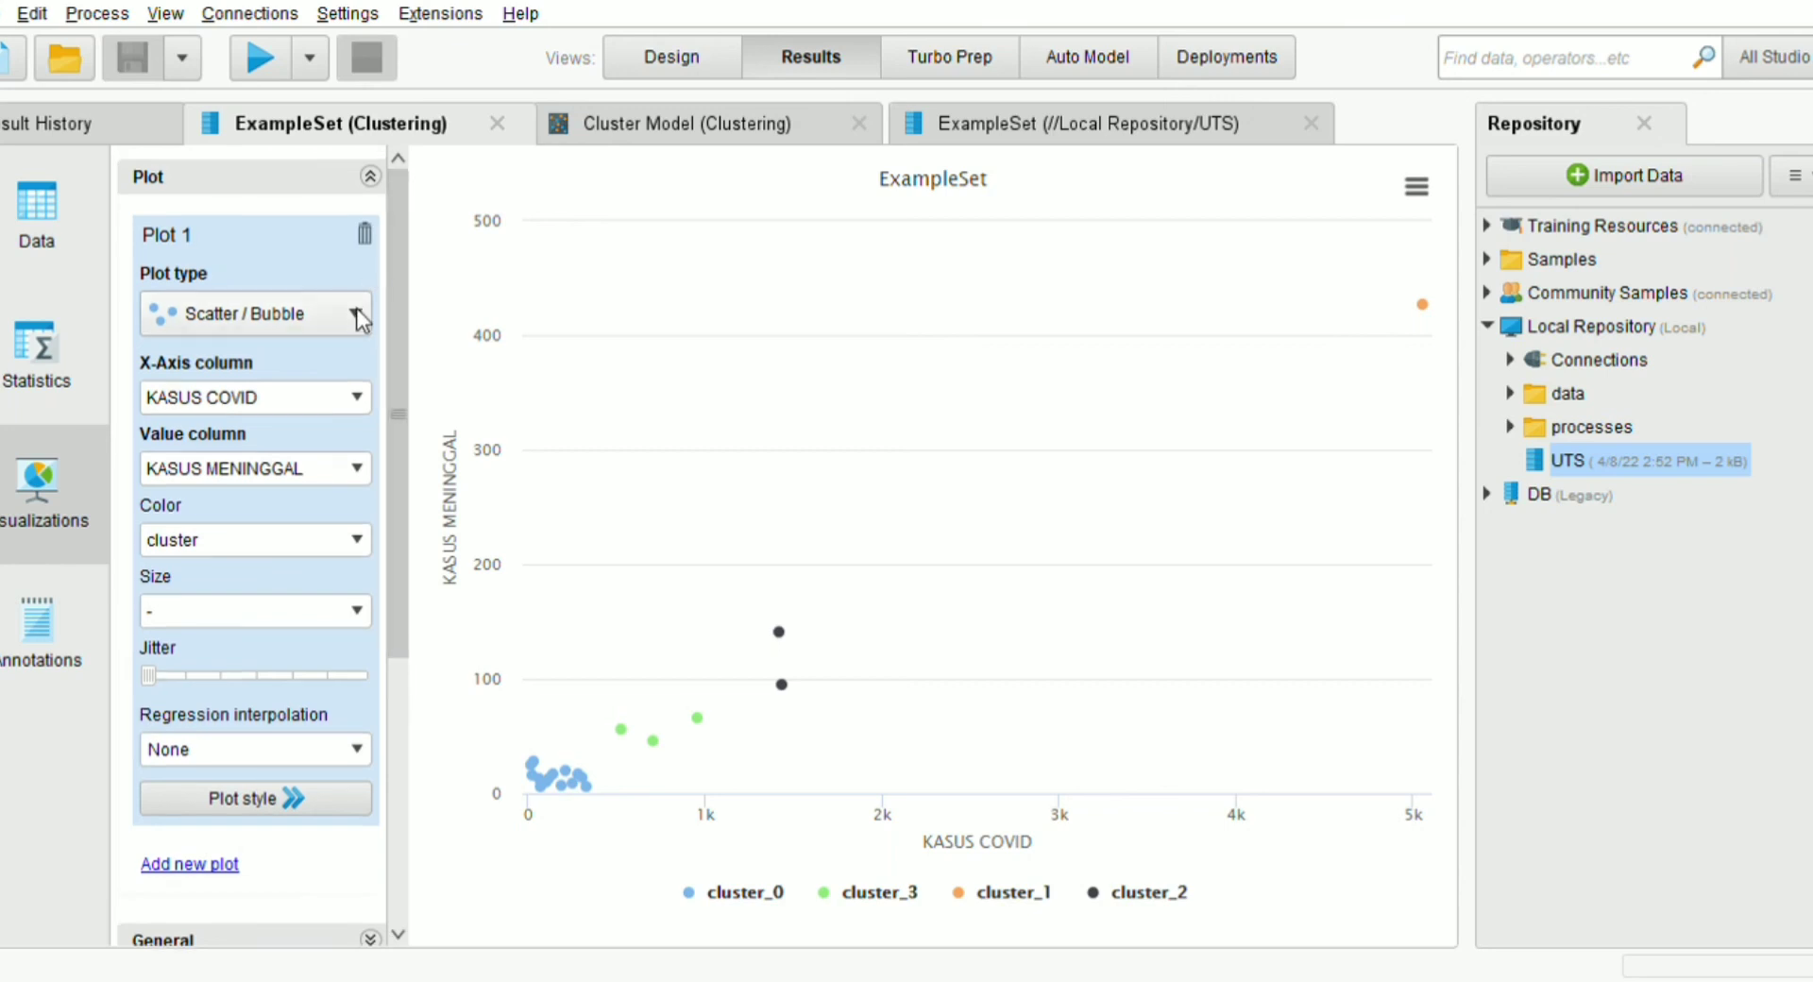
Try the Step Line plot type for Plot 1, switch it to Pie / Donut and inspect the largest slice
left_click(649, 227)
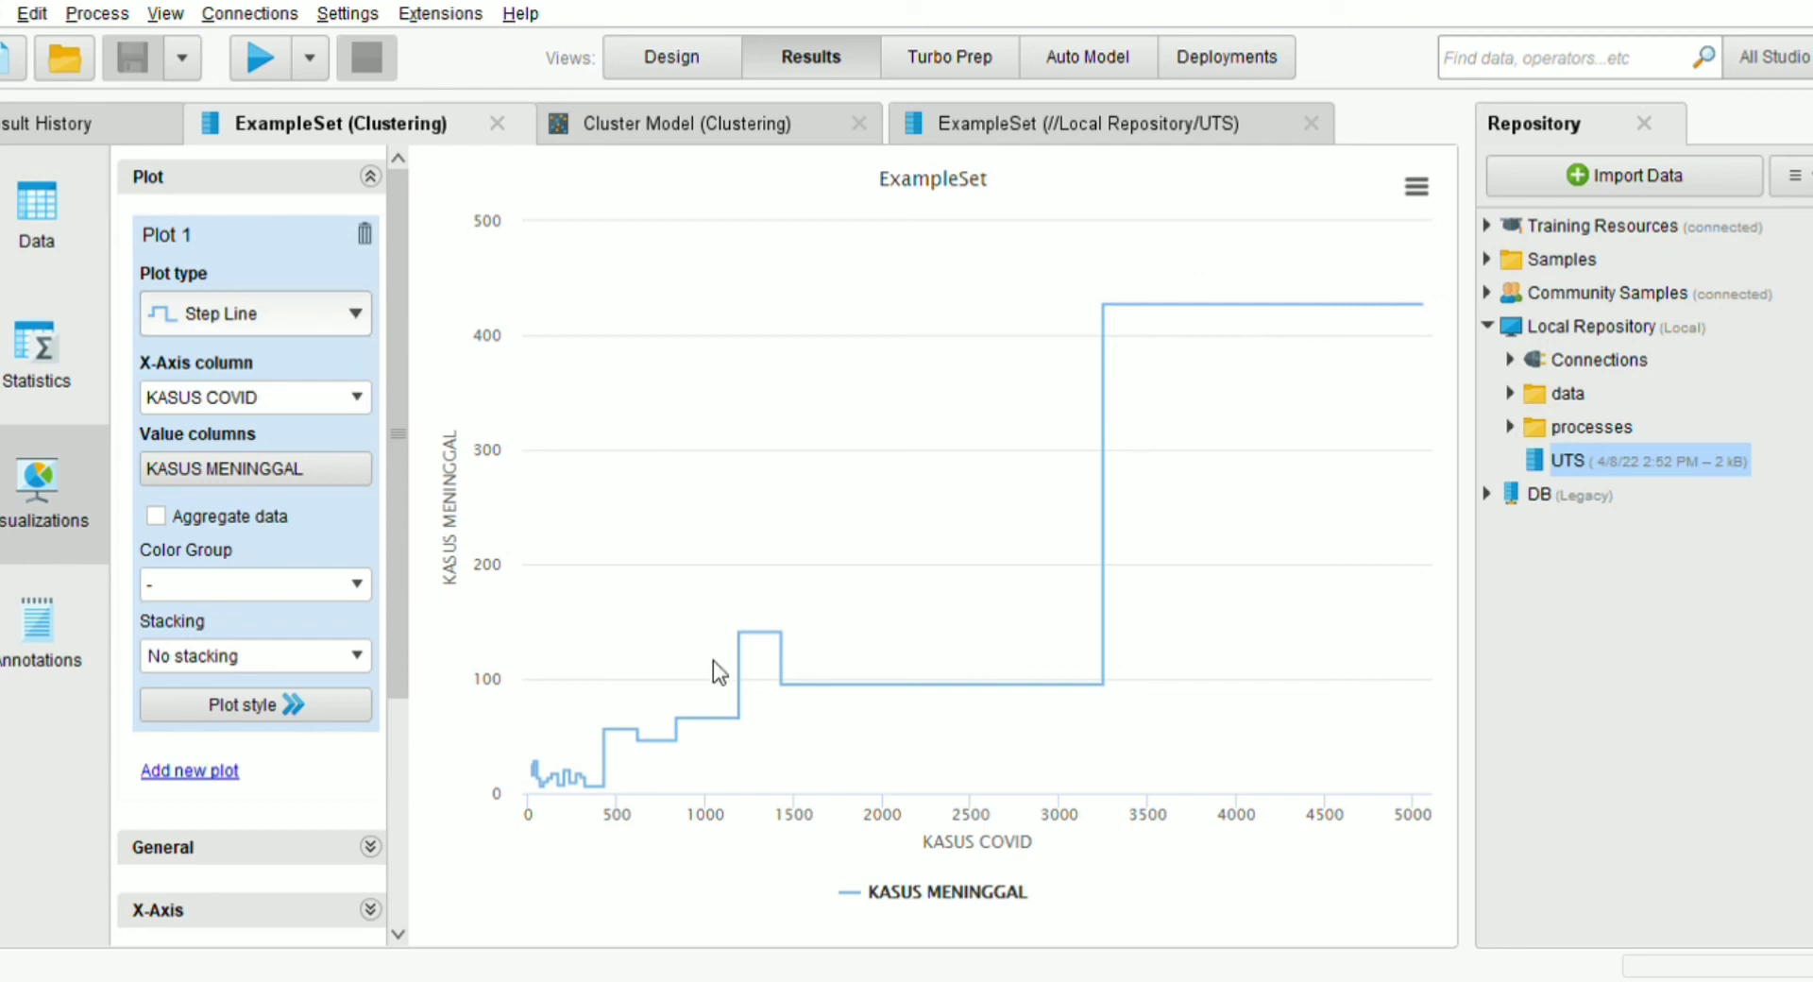
left_click(517, 838)
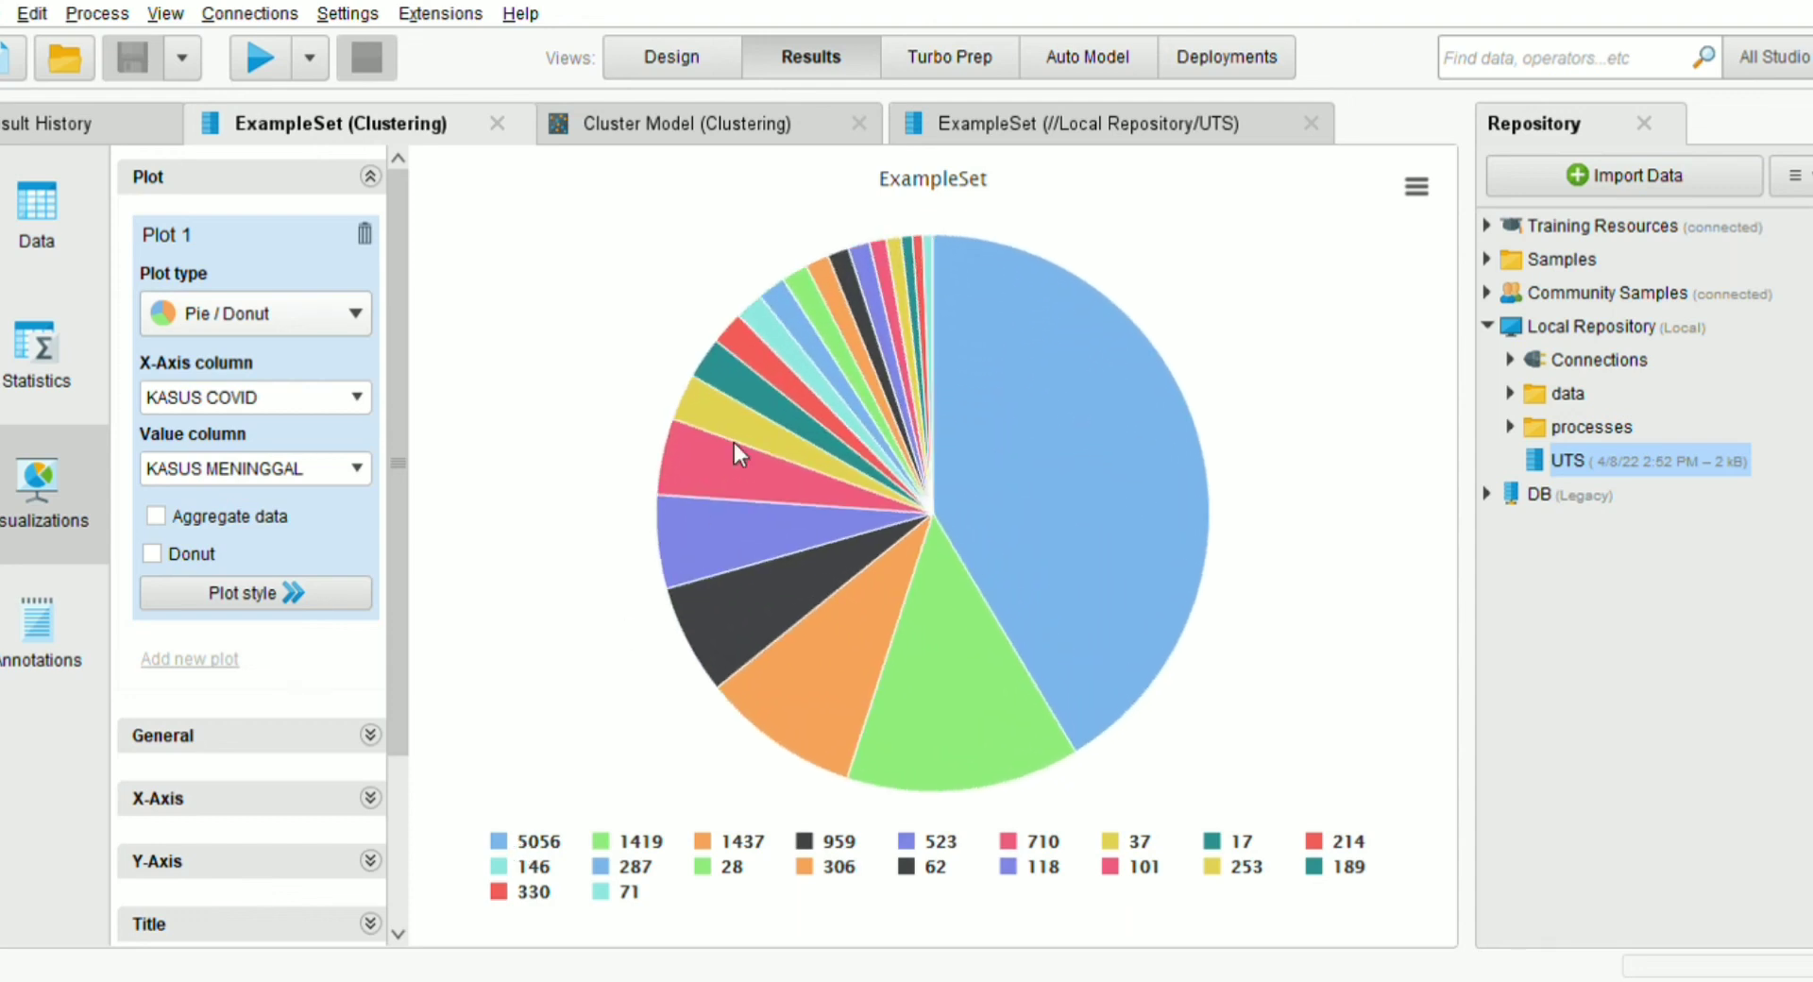
mouse_move(1143, 546)
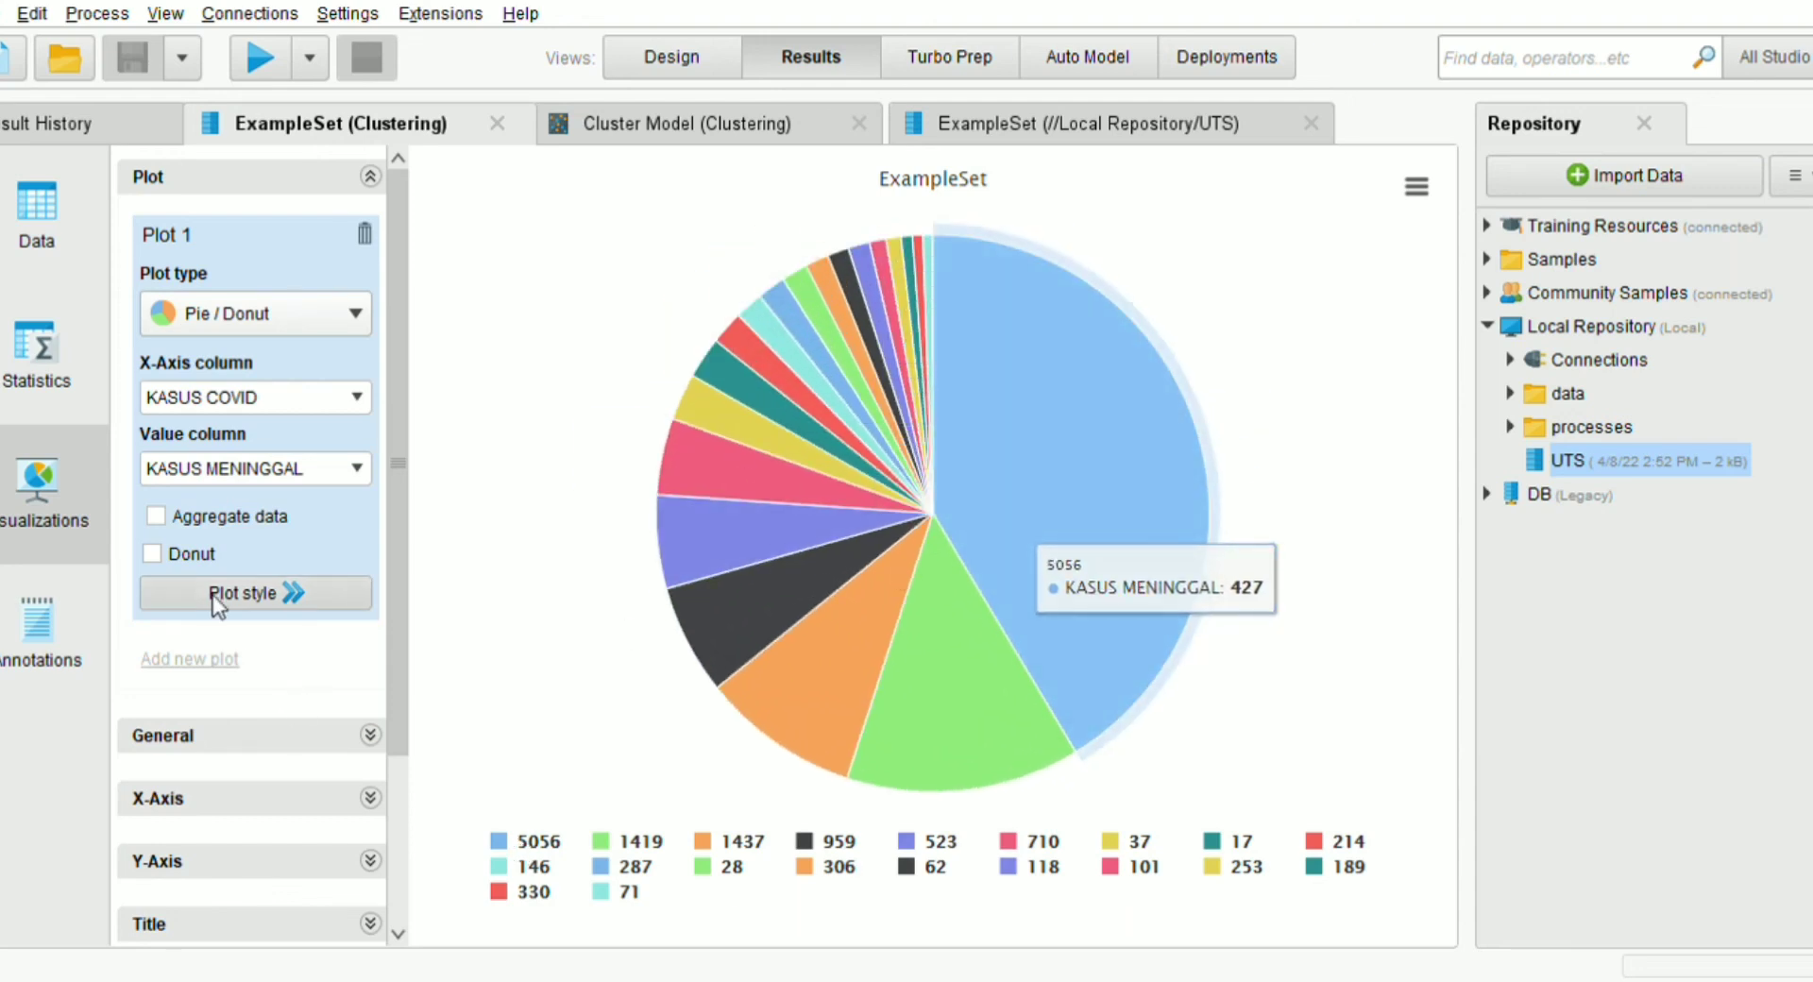